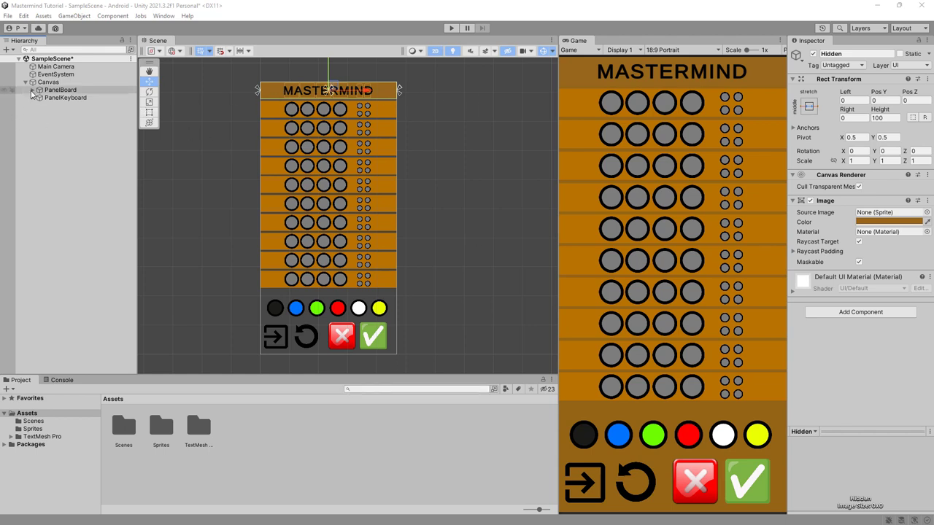
Deactivate the Hidden title object under PanelBoard, then select the Mastermind object.
{"action": "left_click", "coordinate": [32, 90]}
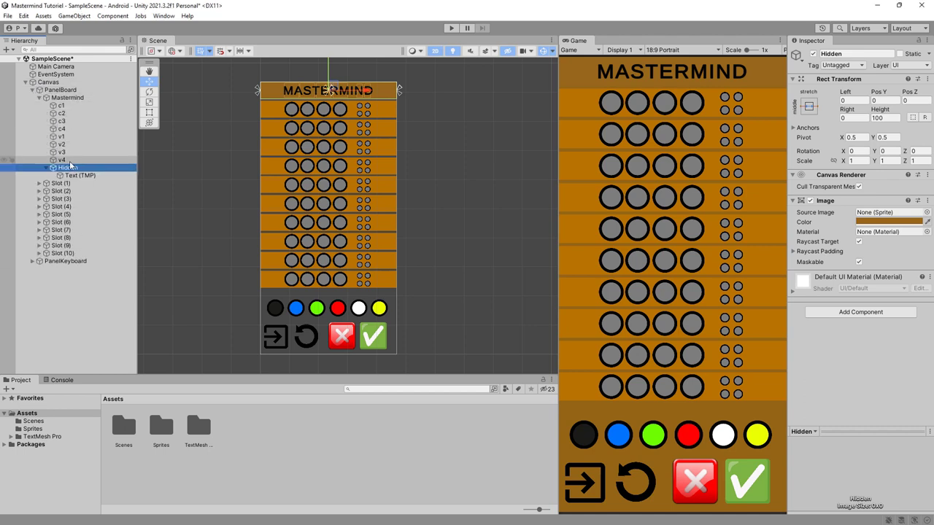
{"action": "left_click", "coordinate": [813, 53]}
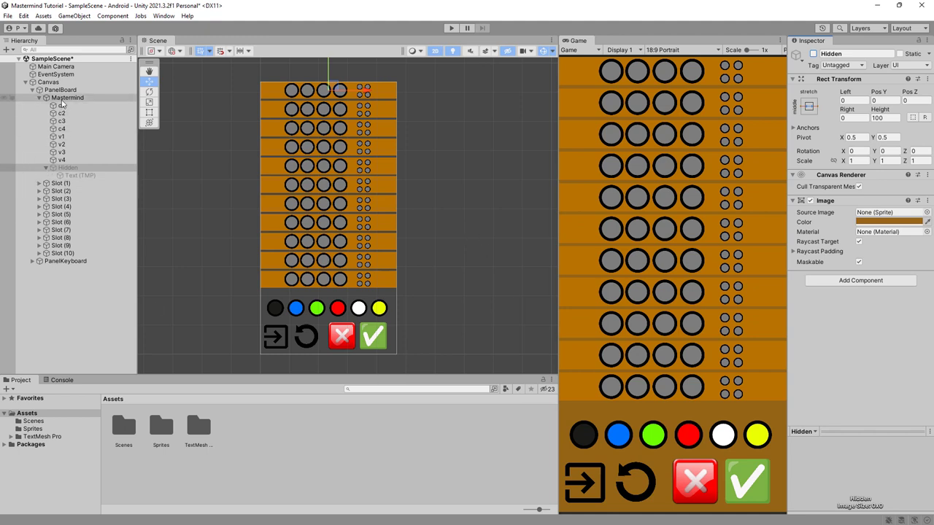
{"action": "left_click", "coordinate": [62, 100]}
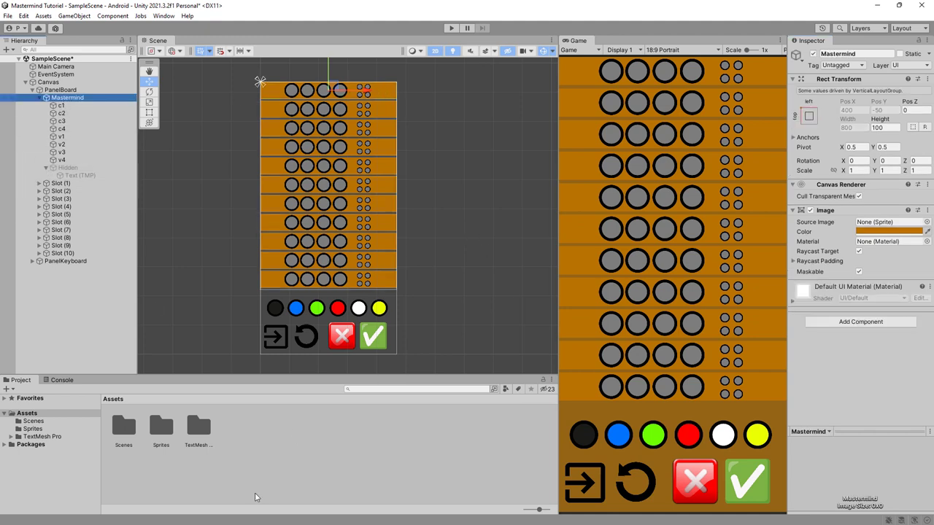
Create a new C# script asset named Mastermind in Assets.
{"action": "right_click", "coordinate": [274, 435]}
{"action": "mouse_move", "coordinate": [325, 173]}
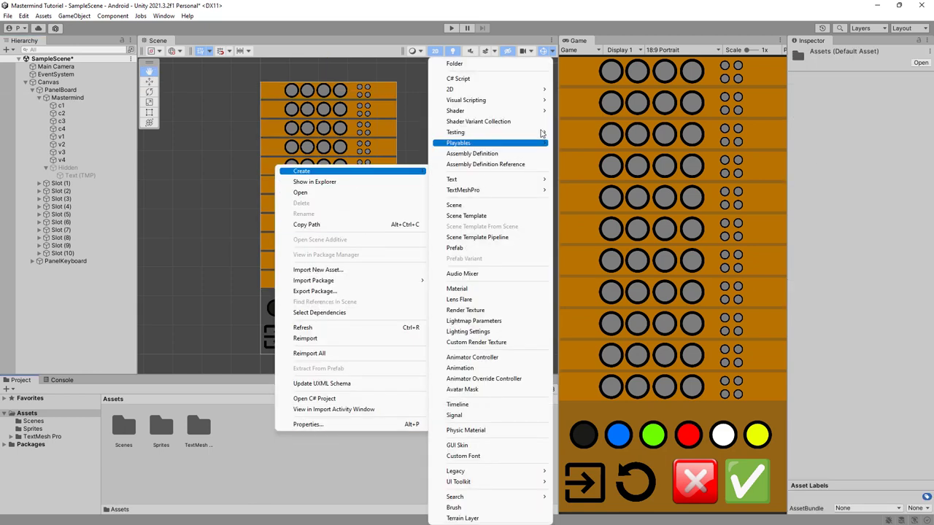
{"action": "left_click", "coordinate": [458, 78]}
{"action": "type", "text": "M"}
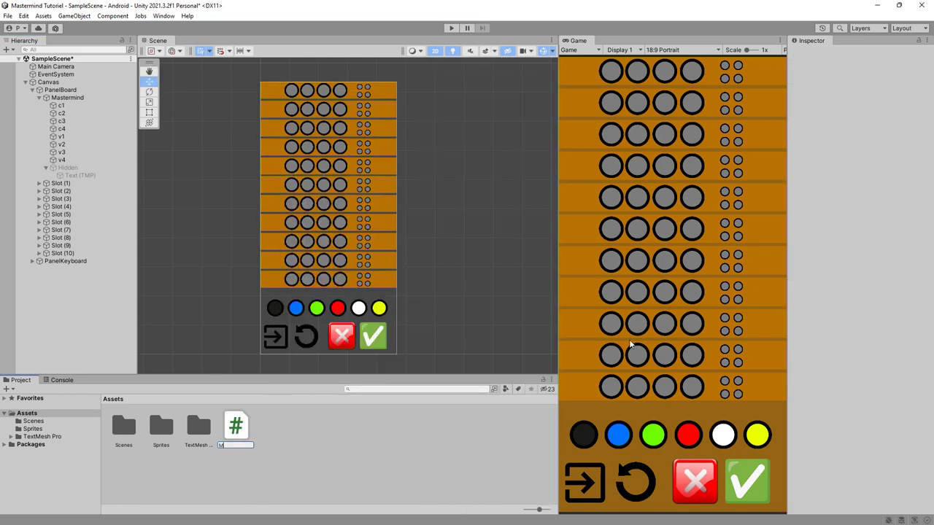
{"action": "type", "text": "astermin"}
{"action": "type", "text": "d"}
{"action": "key", "text": "Return"}
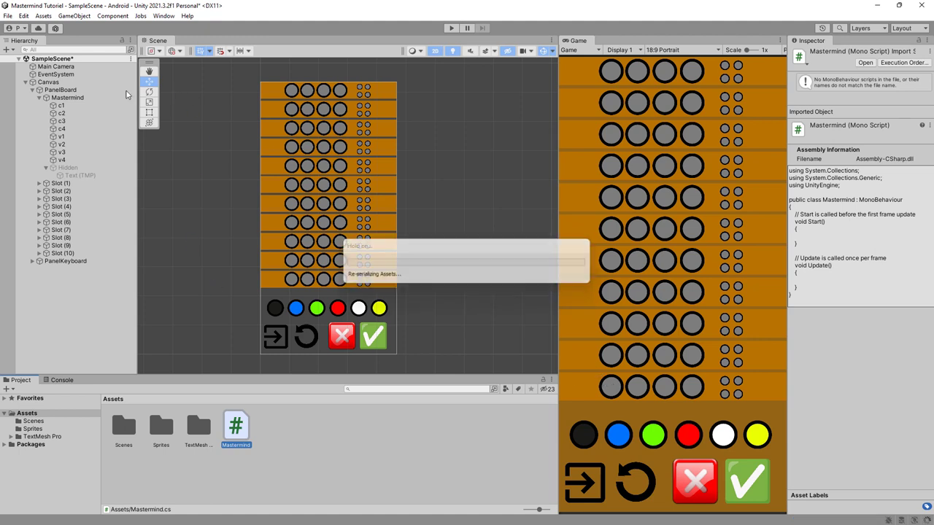
Attach the Mastermind script to the Mastermind object, resize the panels, and open the script.
{"action": "left_click", "coordinate": [68, 97]}
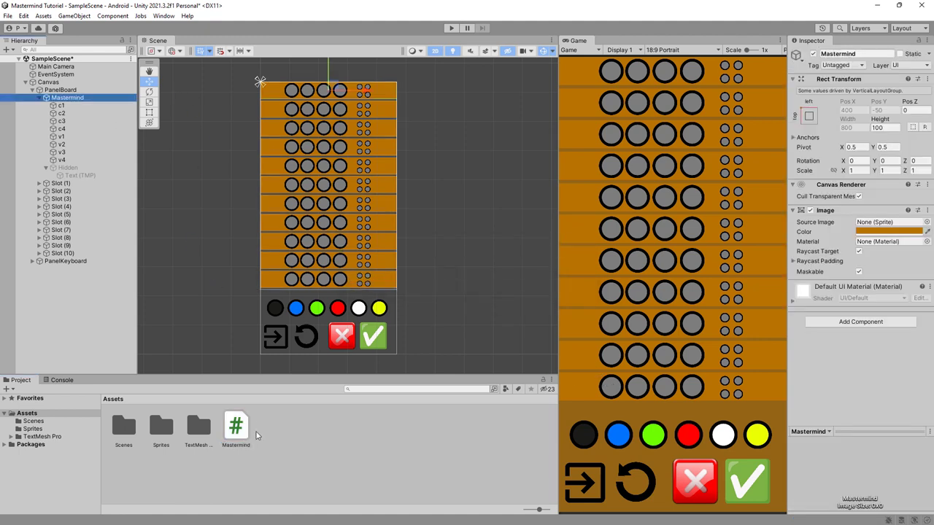
{"action": "left_click_drag", "start_coordinate": [235, 429], "coordinate": [855, 358]}
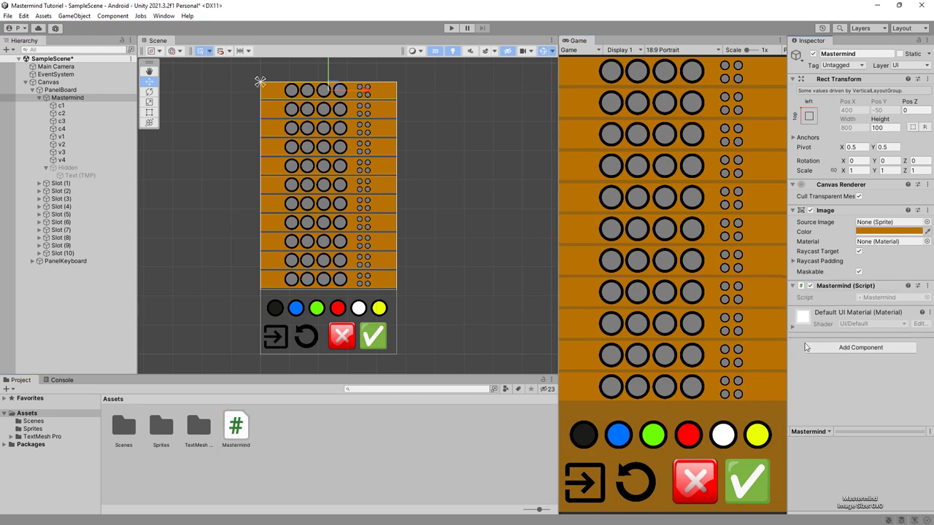
{"action": "left_click_drag", "start_coordinate": [789, 345], "coordinate": [785, 343]}
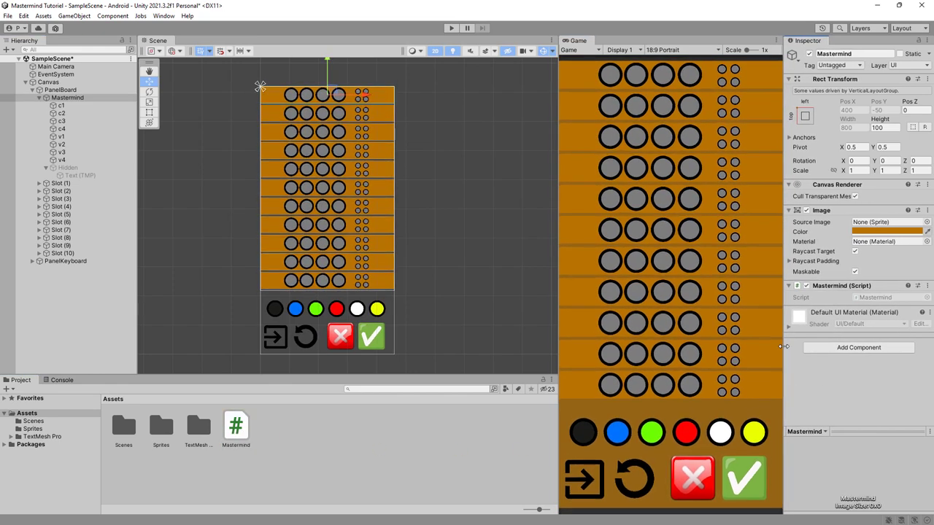
{"action": "left_click_drag", "start_coordinate": [558, 315], "coordinate": [460, 315]}
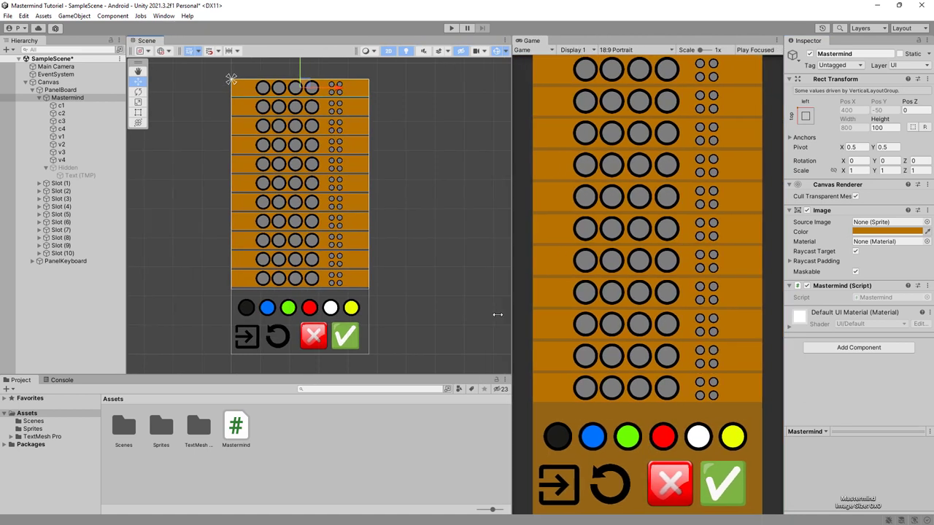
{"action": "left_click_drag", "start_coordinate": [784, 343], "coordinate": [695, 343]}
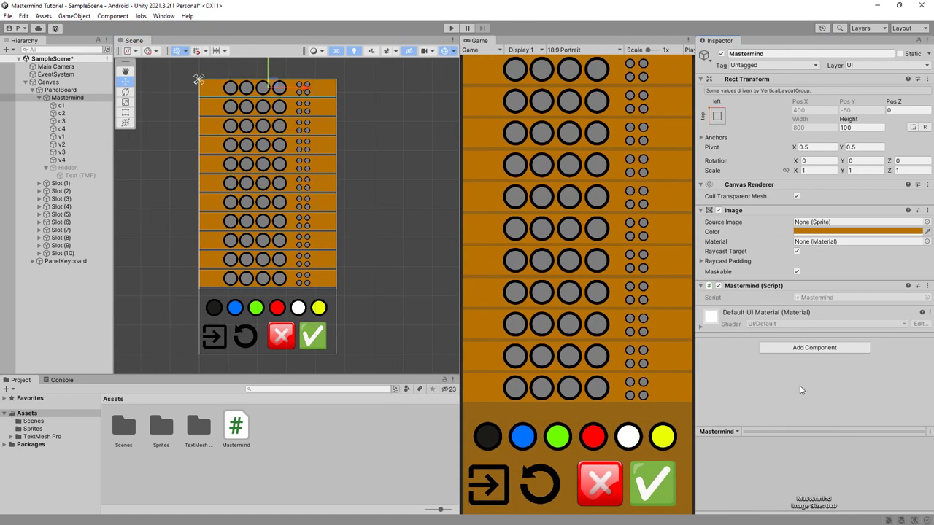
{"action": "double_click", "coordinate": [820, 298]}
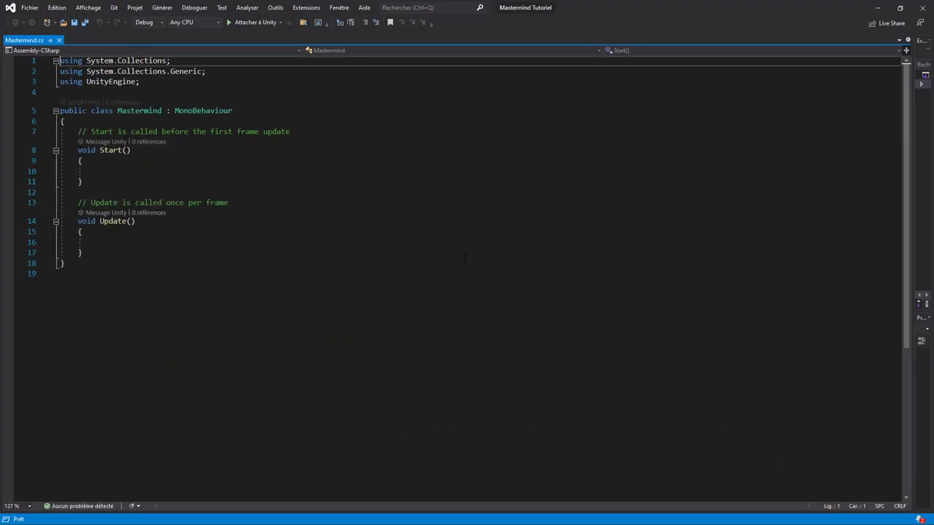
Zoom the Mastermind.cs editor to 205% and select the comment above Start.
{"action": "scroll", "coordinate": [385, 317], "scroll_direction": "up", "scroll_amount": 3, "text": "ctrl"}
{"action": "scroll", "coordinate": [389, 343], "scroll_direction": "up", "scroll_amount": 2, "text": "ctrl"}
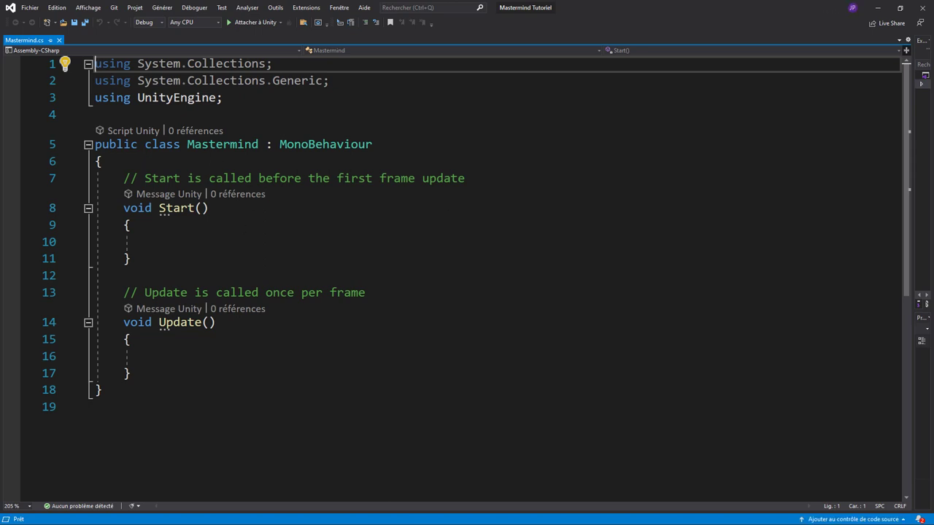
{"action": "left_click_drag", "start_coordinate": [117, 178], "coordinate": [501, 185]}
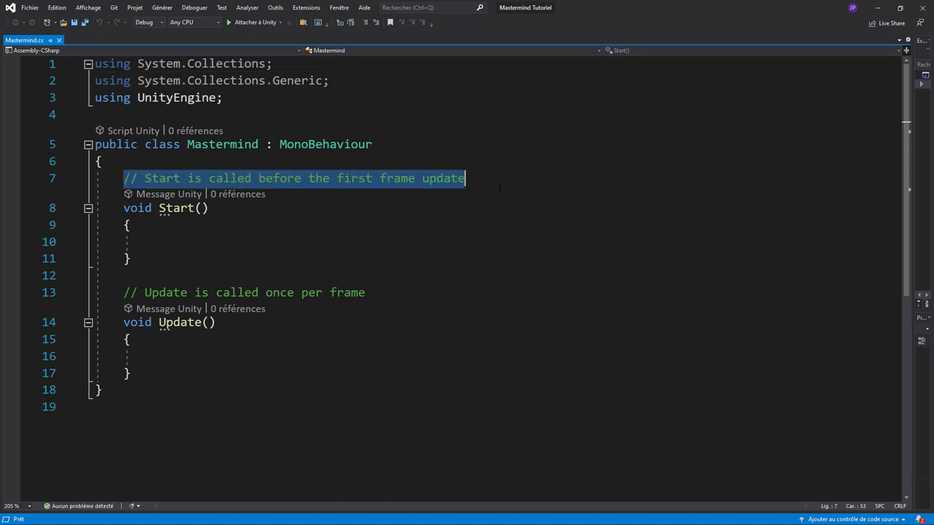
Replace the Start comment with [SerializeField] Sprite Yellow, Blue, Red, Green, White, Black;.
{"action": "key", "text": "Return"}
{"action": "key", "text": "Up"}
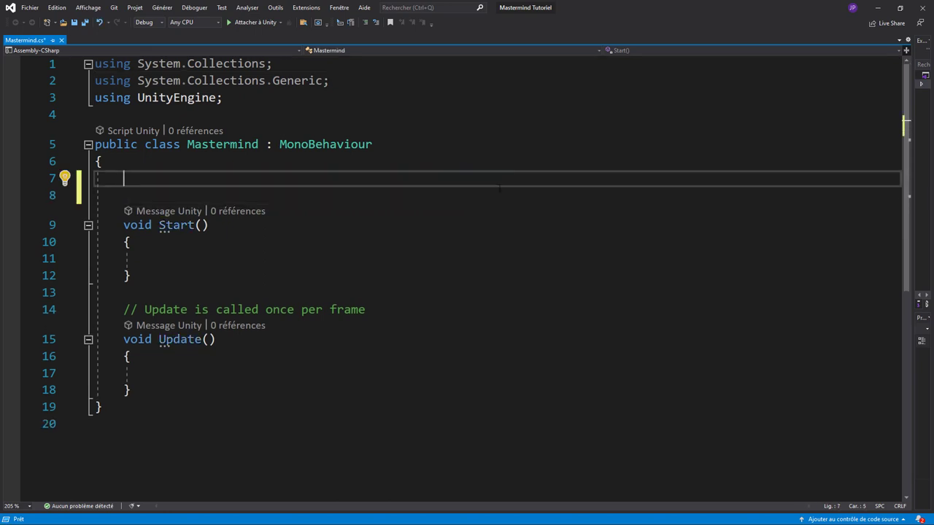
{"action": "type", "text": "public "}
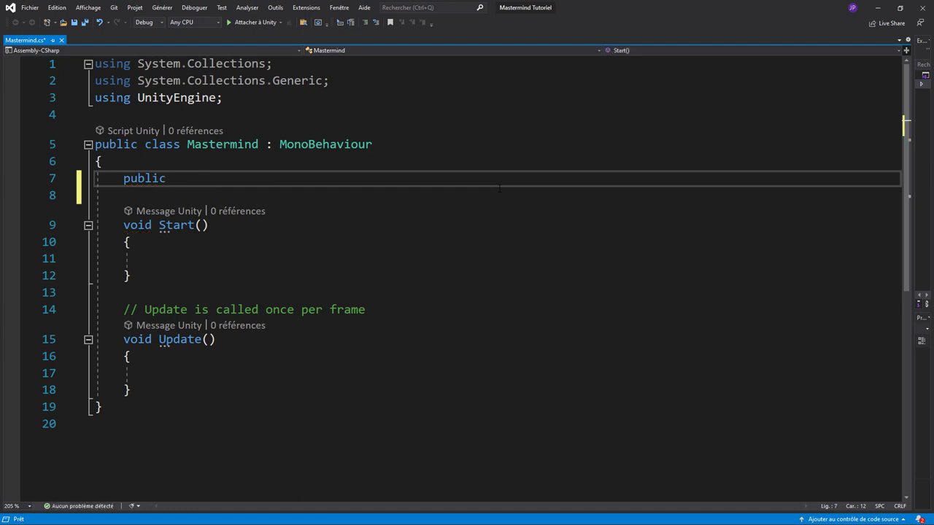
{"action": "type", "text": "Spri"}
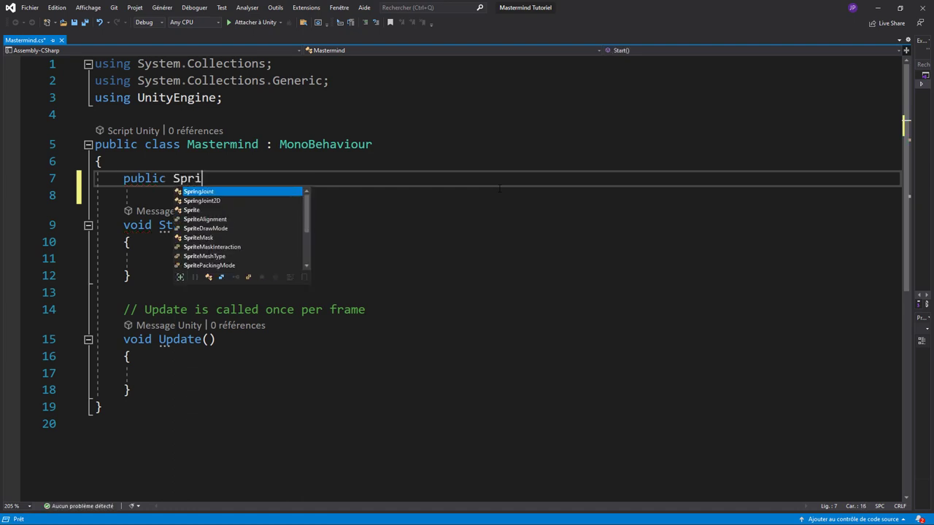
{"action": "key", "text": "BackSpace"}
{"action": "key", "text": "BackSpace"}
{"action": "key", "text": "BackSpace"}
{"action": "key", "text": "BackSpace"}
{"action": "key", "text": "BackSpace"}
{"action": "key", "text": "BackSpace"}
{"action": "key", "text": "BackSpace"}
{"action": "key", "text": "BackSpace"}
{"action": "key", "text": "BackSpace"}
{"action": "key", "text": "BackSpace"}
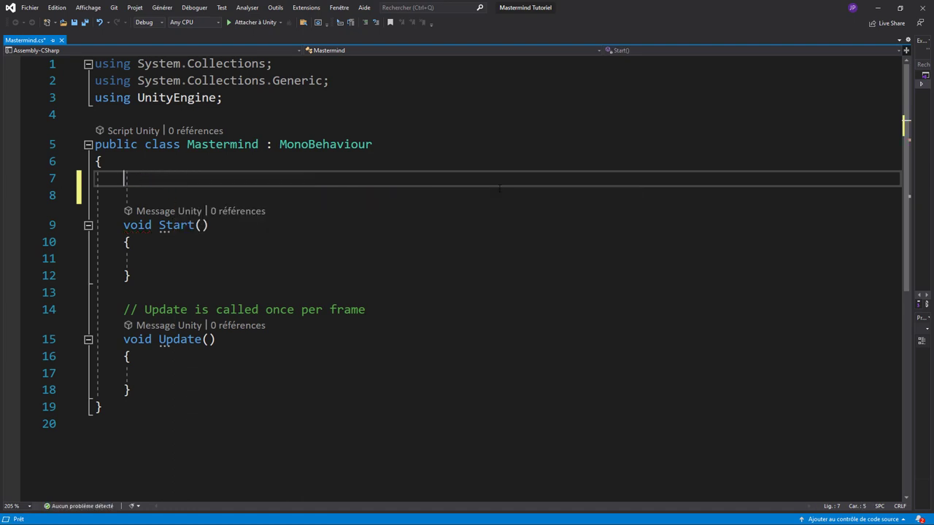
{"action": "type", "text": "[seri"}
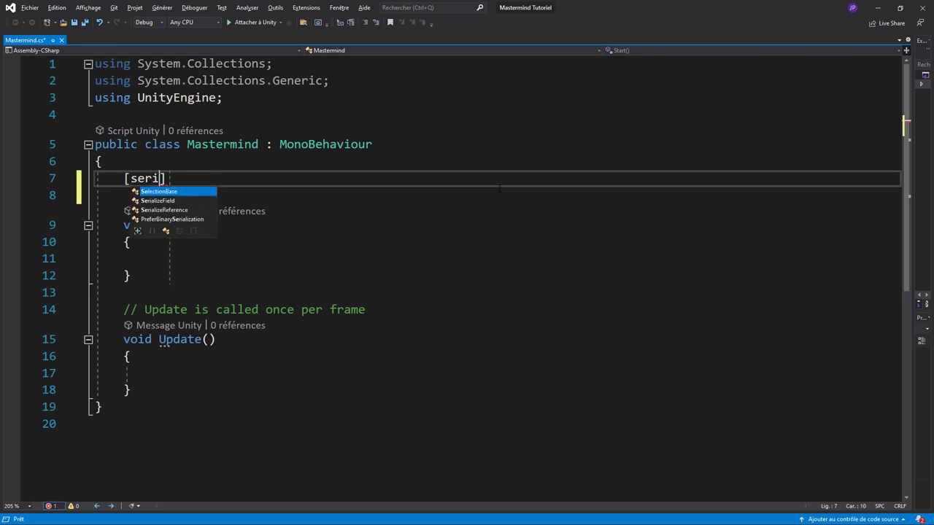
{"action": "key", "text": "Down"}
{"action": "type", "text": "]"}
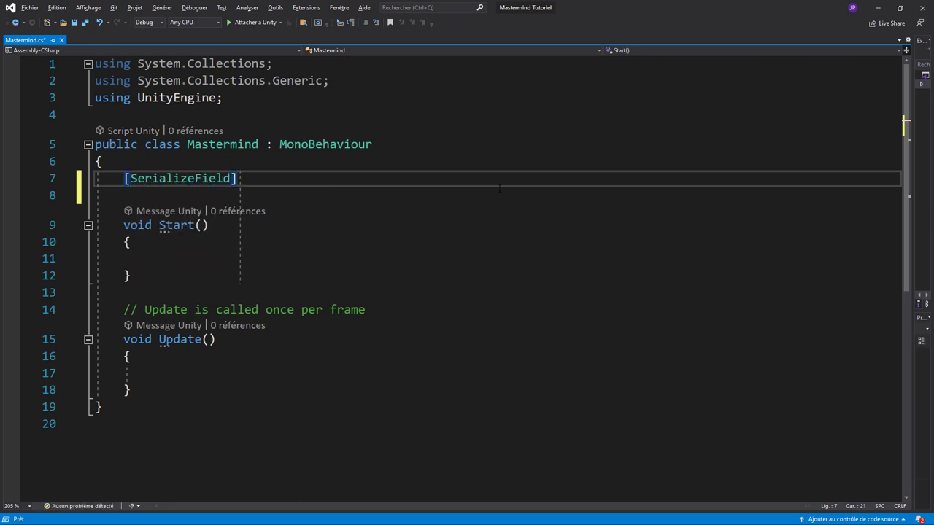
{"action": "type", "text": " Sp"}
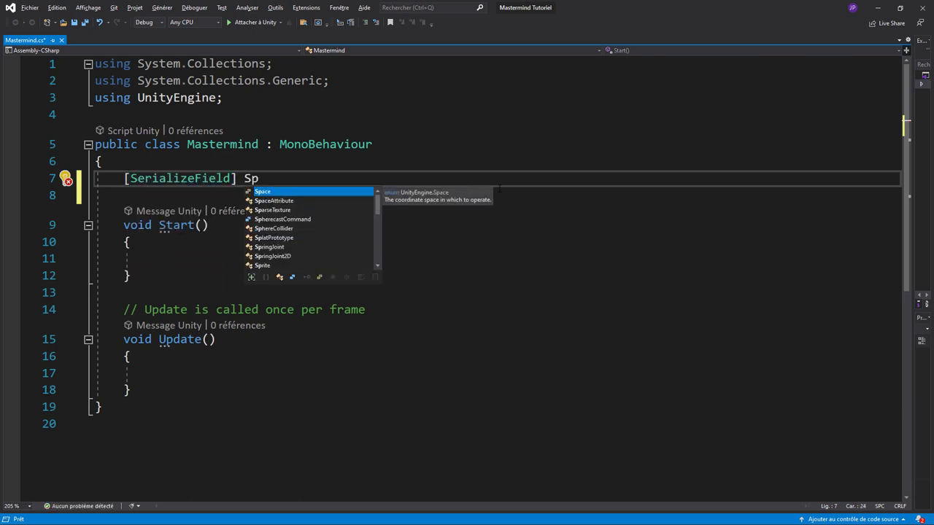
{"action": "type", "text": "ri"}
{"action": "key", "text": "Tab"}
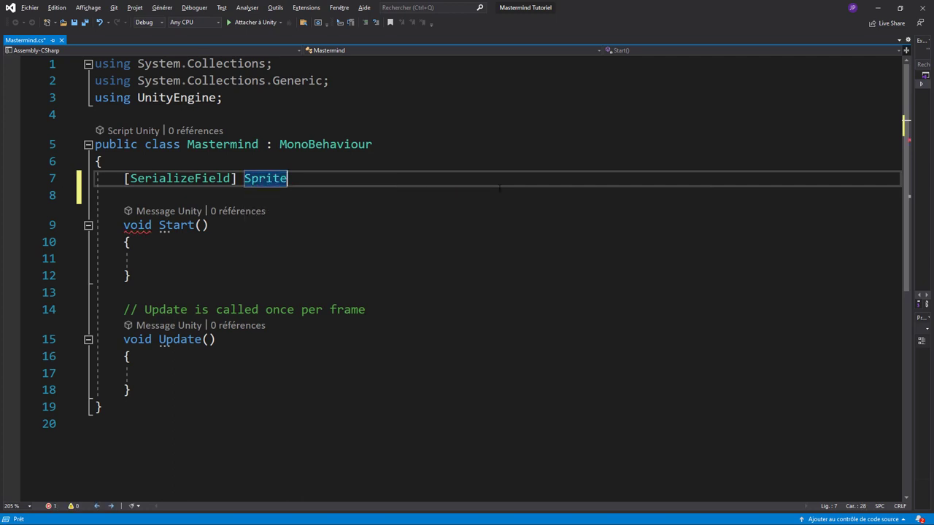
{"action": "type", "text": "Ye"}
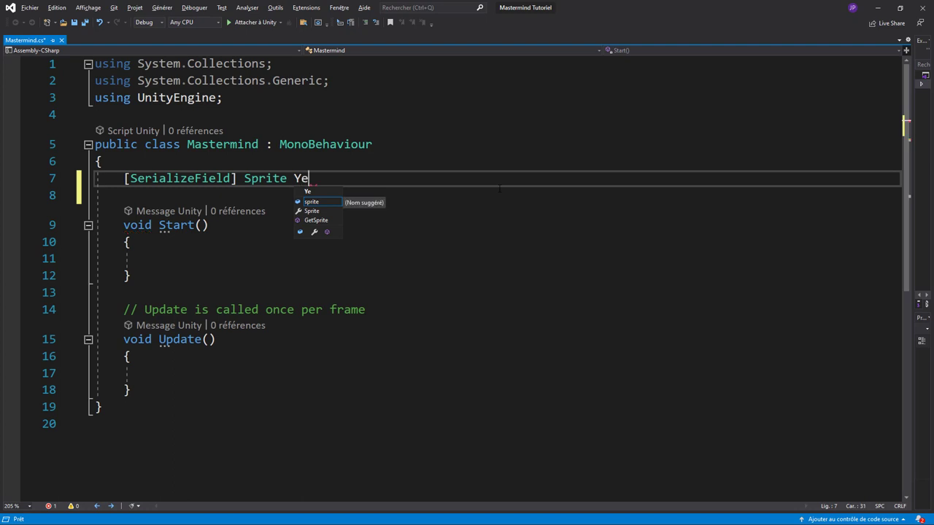
{"action": "type", "text": "llow"}
{"action": "key", "text": "BackSpace"}
{"action": "key", "text": "BackSpace"}
{"action": "key", "text": "BackSpace"}
{"action": "key", "text": "BackSpace"}
{"action": "key", "text": "BackSpace"}
{"action": "type", "text": "ell"}
{"action": "type", "text": "ow"}
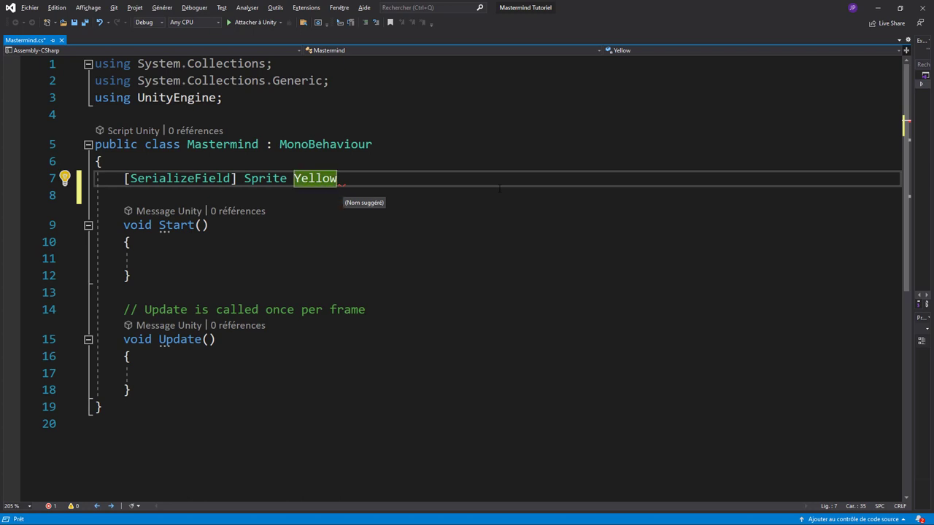
{"action": "type", "text": ", Blue, "}
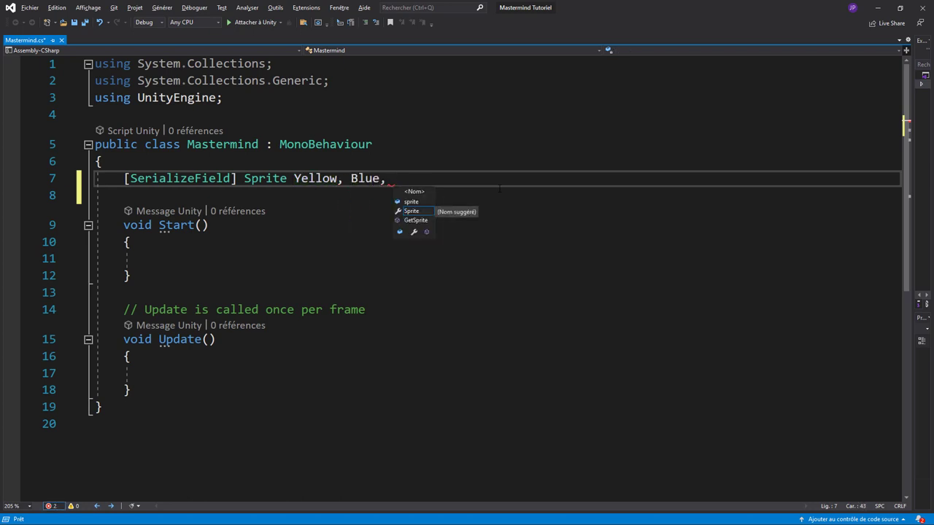
{"action": "type", "text": "Red, "}
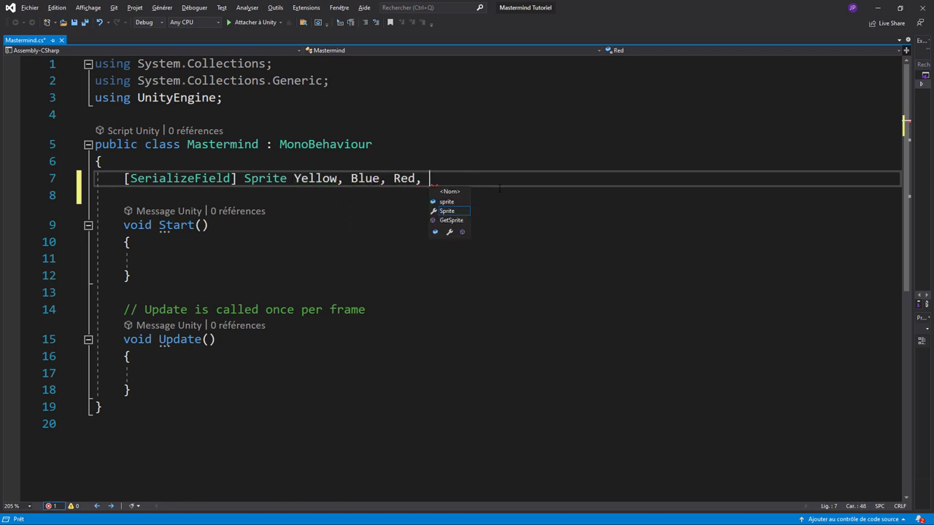
{"action": "type", "text": "Green,"}
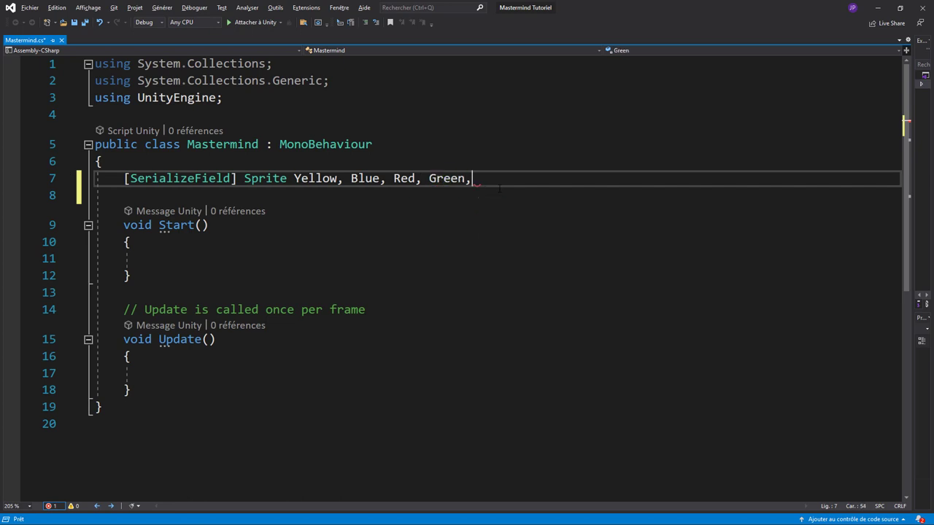
{"action": "type", "text": " Wh"}
{"action": "type", "text": "ite, Bla"}
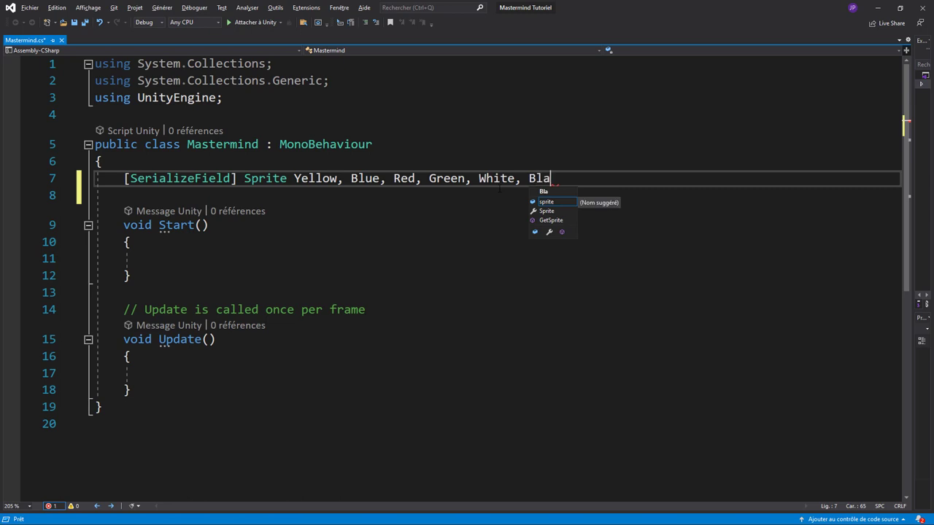
{"action": "type", "text": "ck;"}
{"action": "key", "text": "Return"}
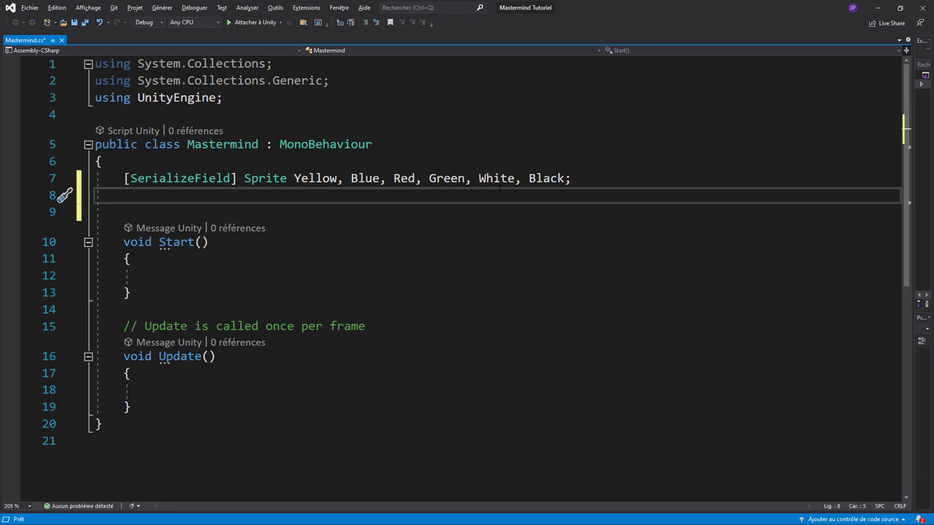
Declare [SerializeField] string[] secretCode = new string[4]; and begin a private Dictionary line.
{"action": "type", "text": "[s"}
{"action": "type", "text": "e"}
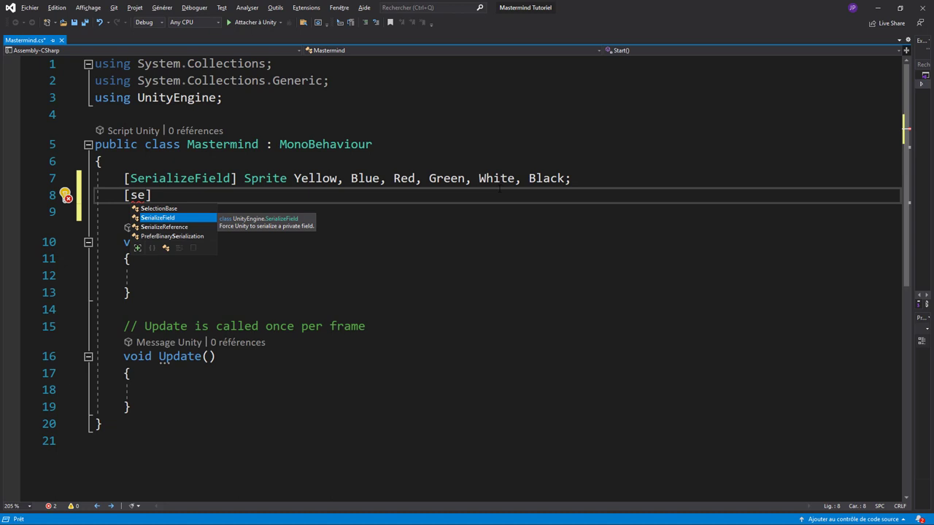
{"action": "key", "text": "Tab"}
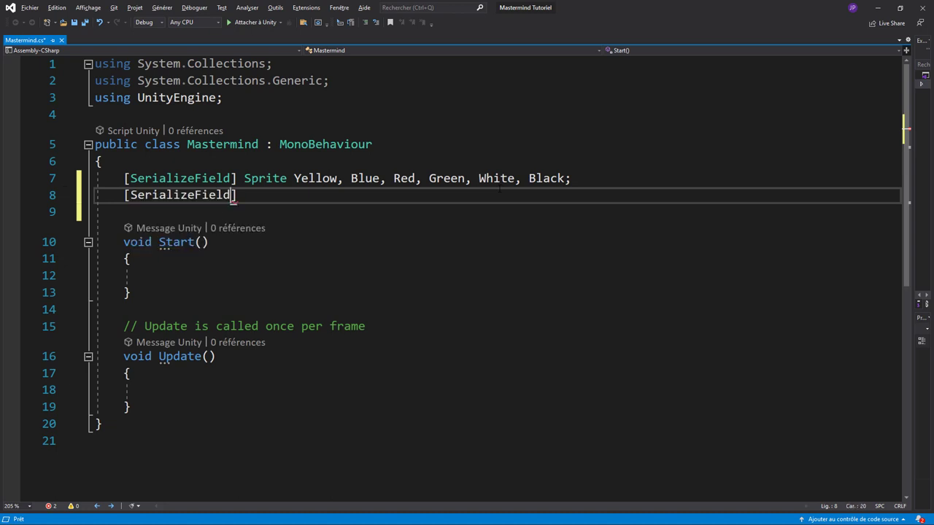
{"action": "type", "text": "]"}
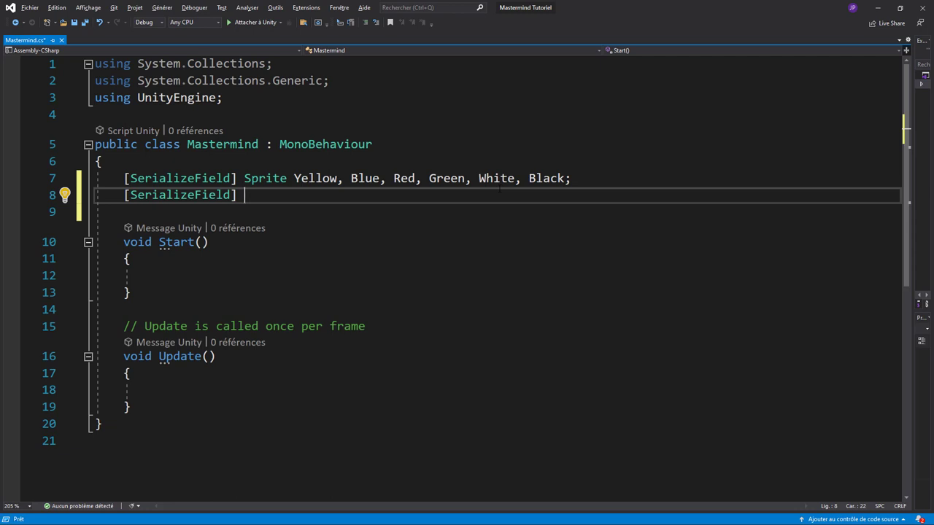
{"action": "type", "text": " st"}
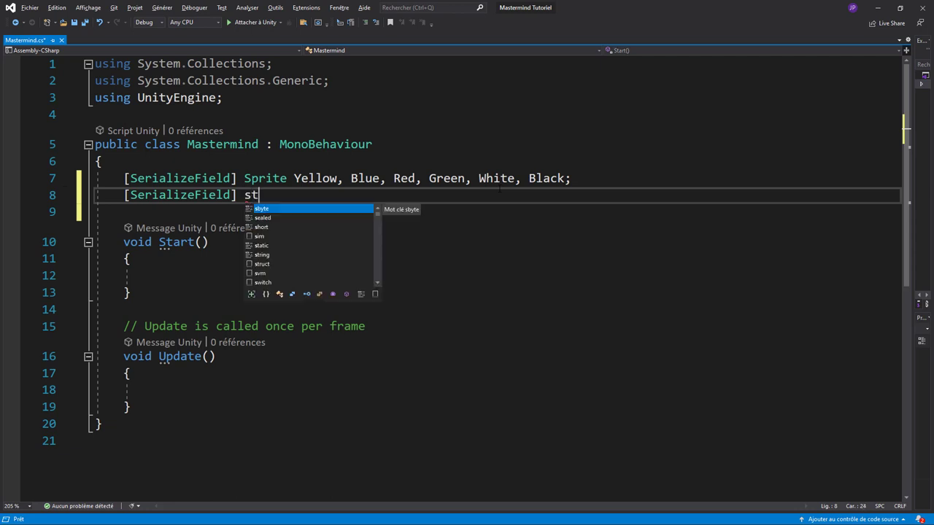
{"action": "type", "text": "ri"}
{"action": "key", "text": "Tab"}
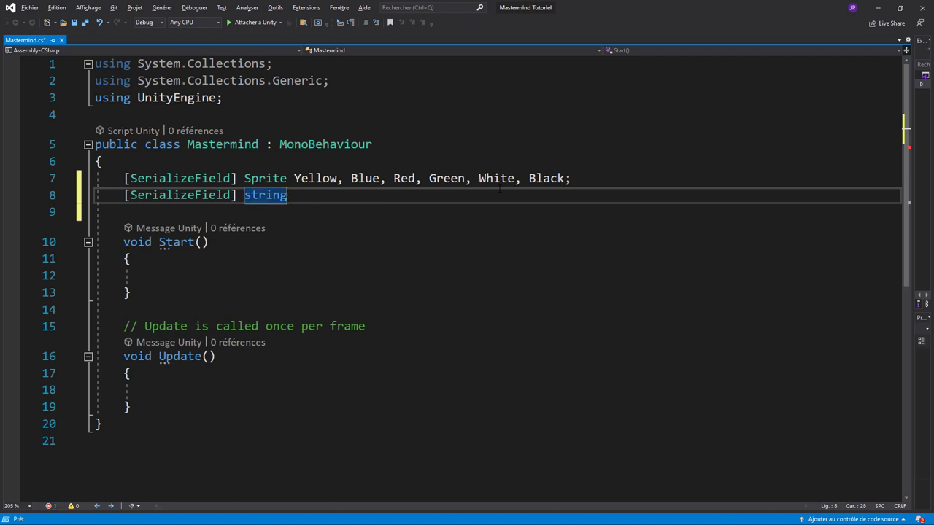
{"action": "type", "text": "[]"}
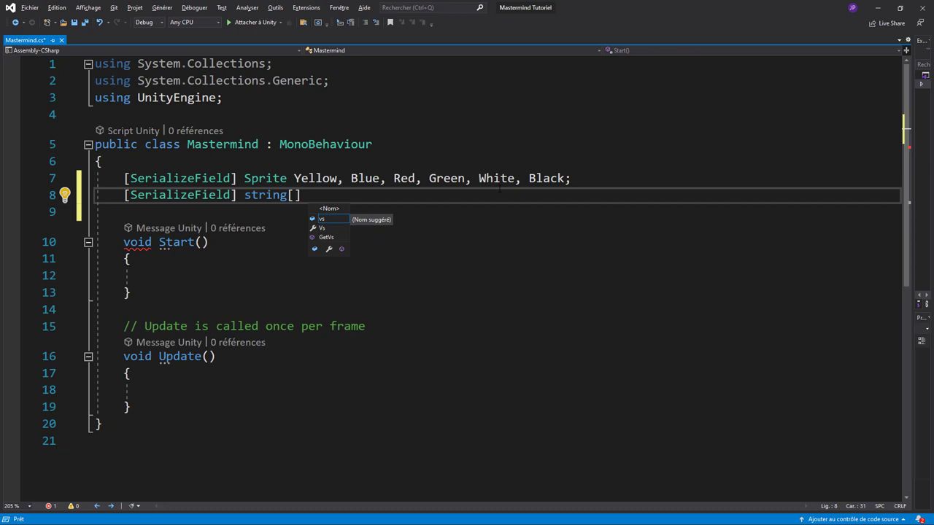
{"action": "type", "text": " secr"}
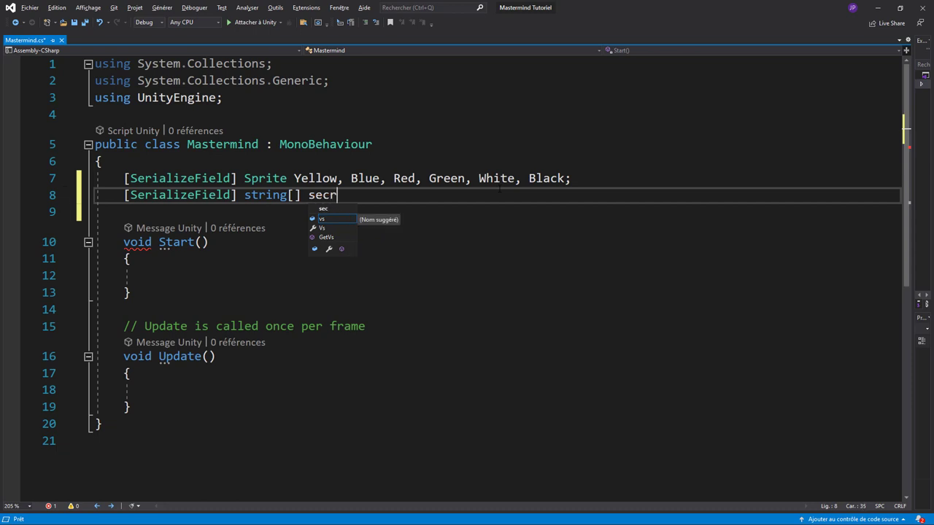
{"action": "type", "text": "etCode"}
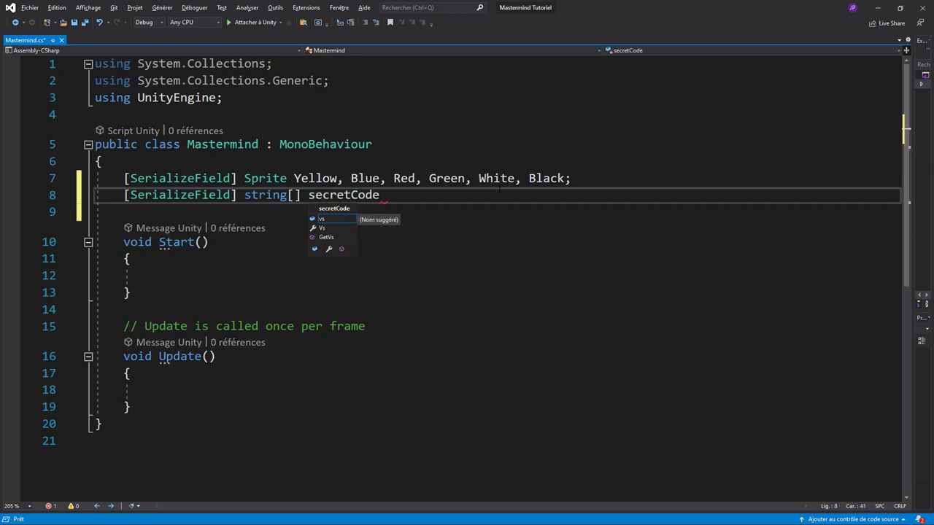
{"action": "type", "text": " = new"}
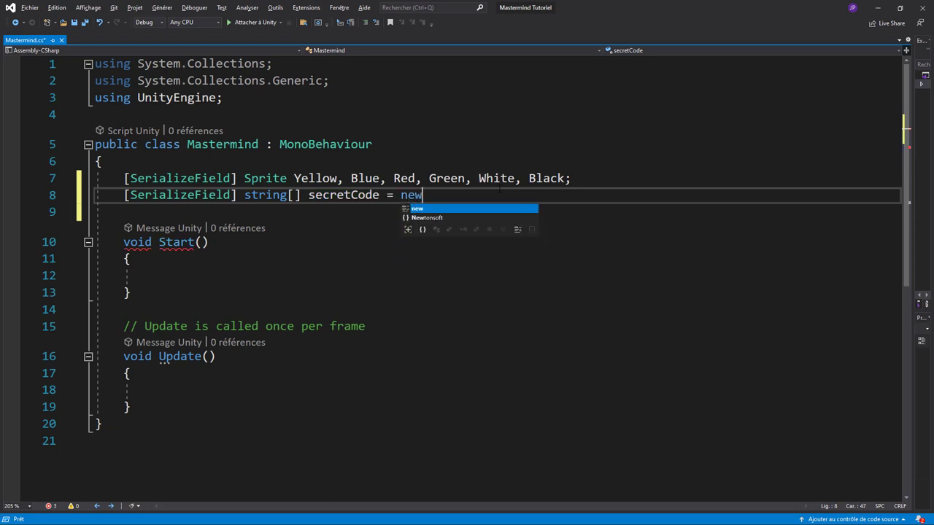
{"action": "type", "text": " st"}
{"action": "key", "text": "Tab"}
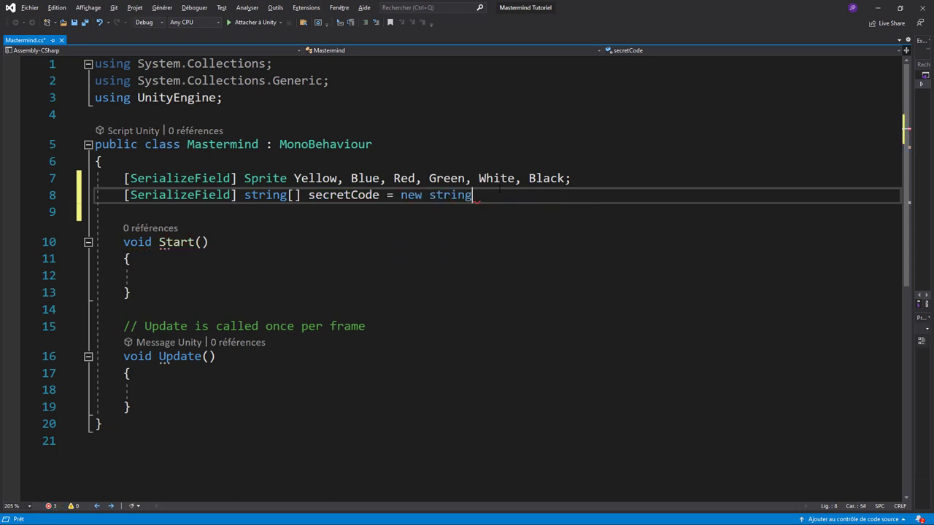
{"action": "type", "text": "[4"}
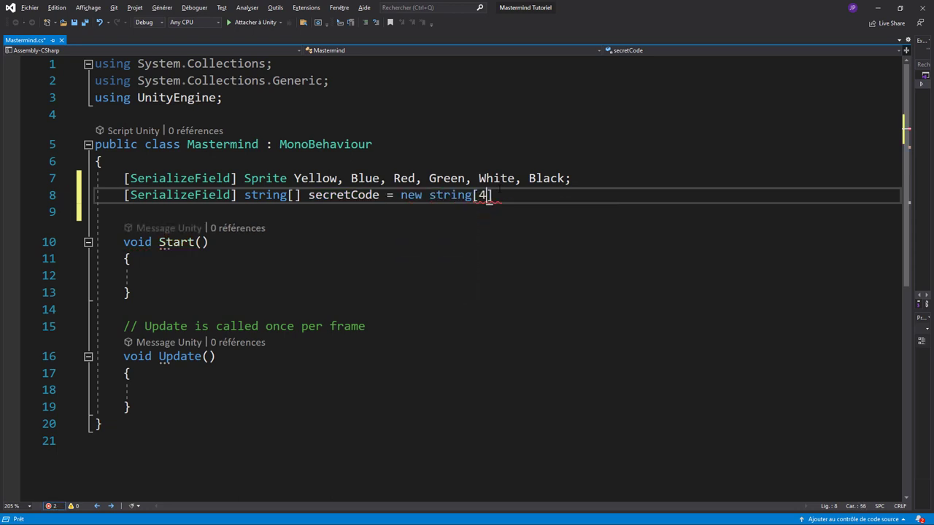
{"action": "type", "text": "];"}
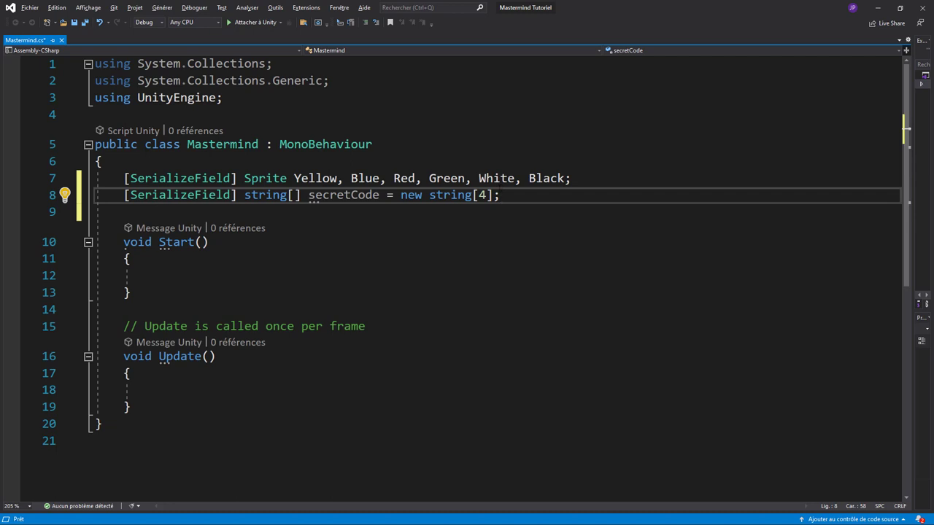
{"action": "key", "text": "Return"}
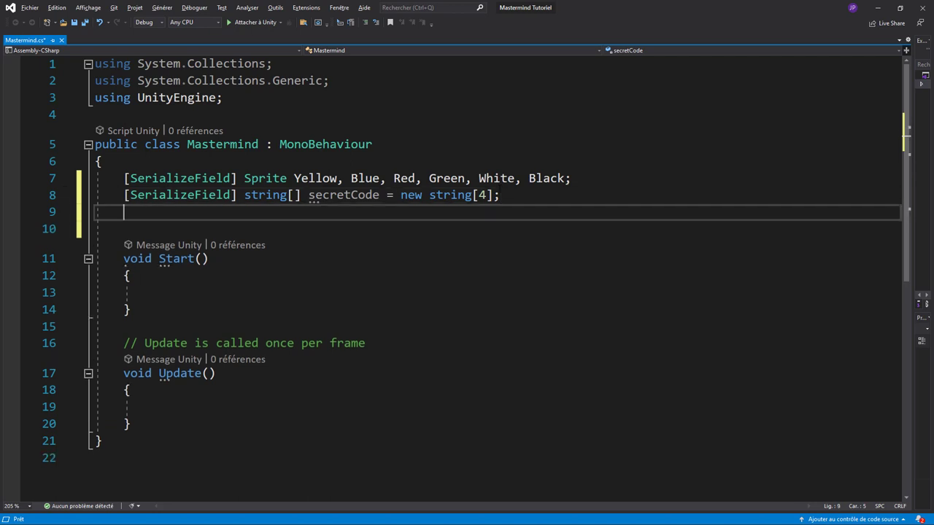
{"action": "type", "text": "private "}
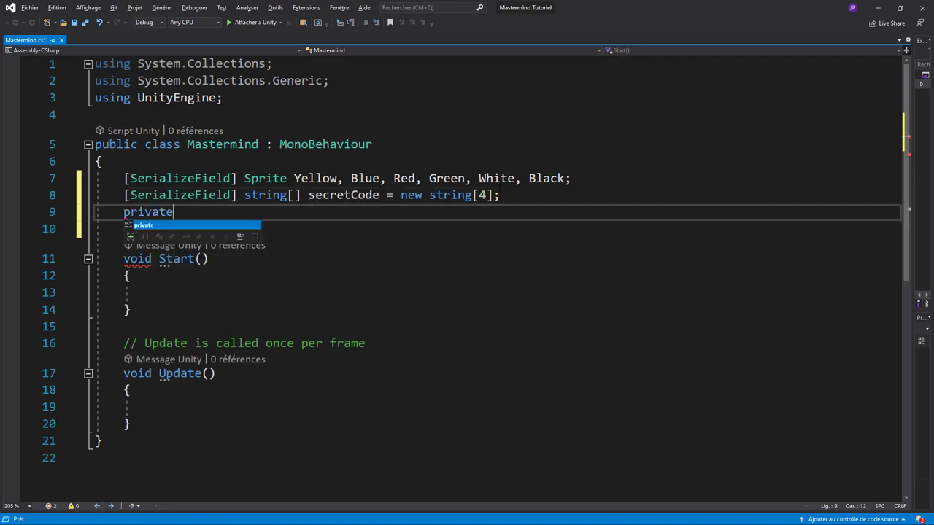
{"action": "type", "text": "D"}
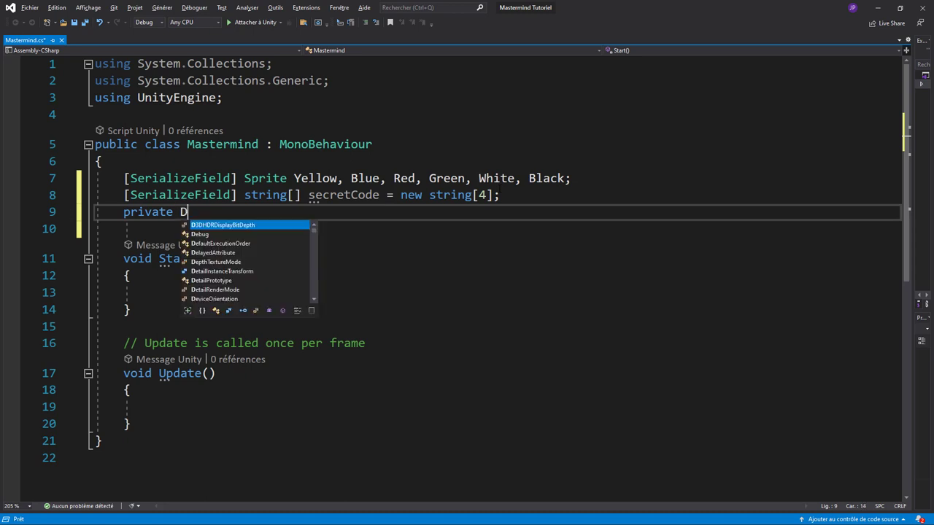
{"action": "type", "text": "ic"}
Complete the field as Dictionary<string, Sprite> = new Dictionary<string, Sprite>(); and save.
{"action": "key", "text": "Tab"}
{"action": "type", "text": "<"}
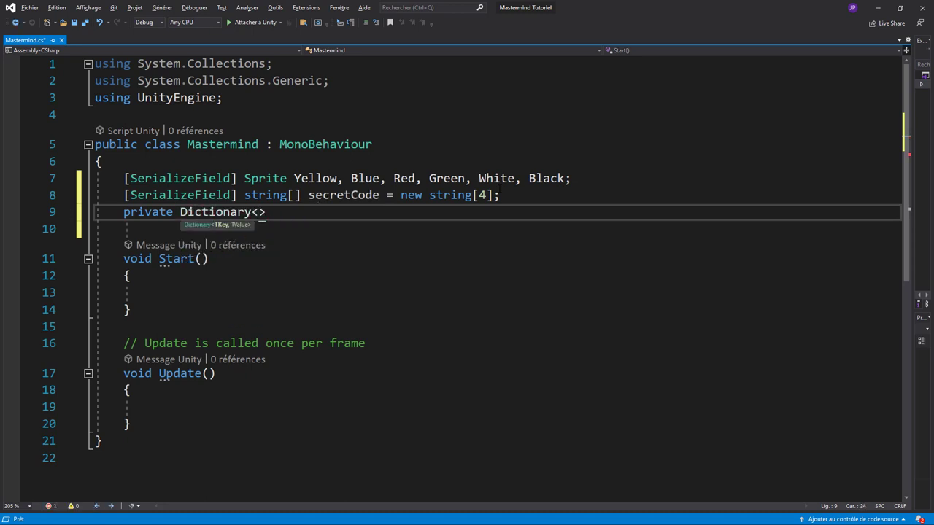
{"action": "type", "text": "string"}
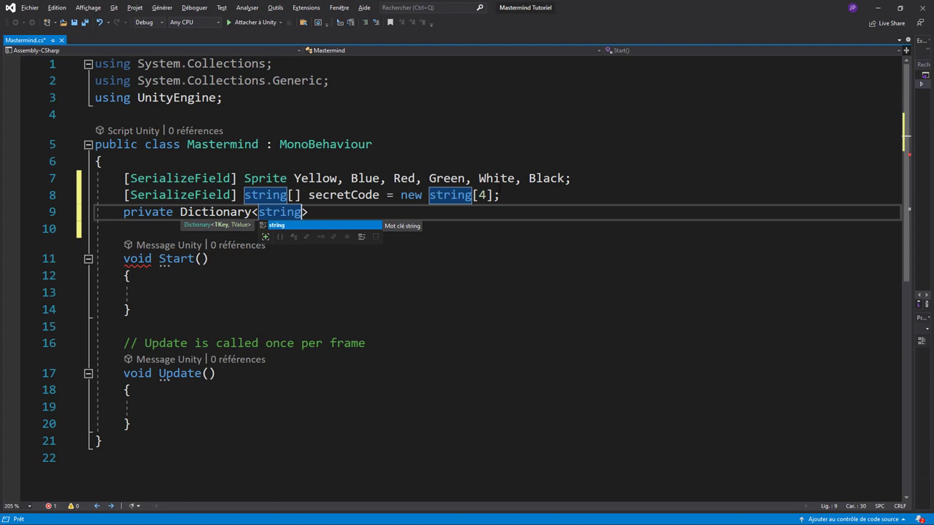
{"action": "type", "text": ", S"}
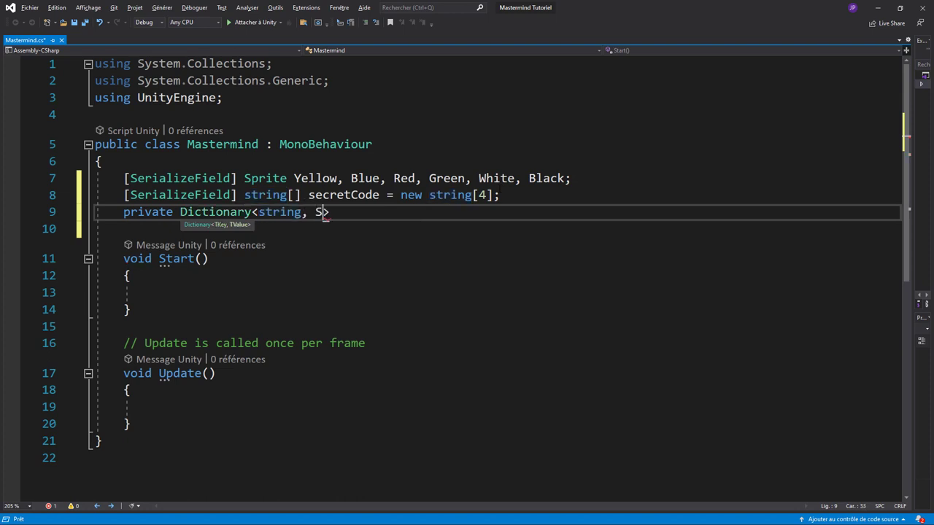
{"action": "type", "text": "p"}
{"action": "key", "text": "Tab"}
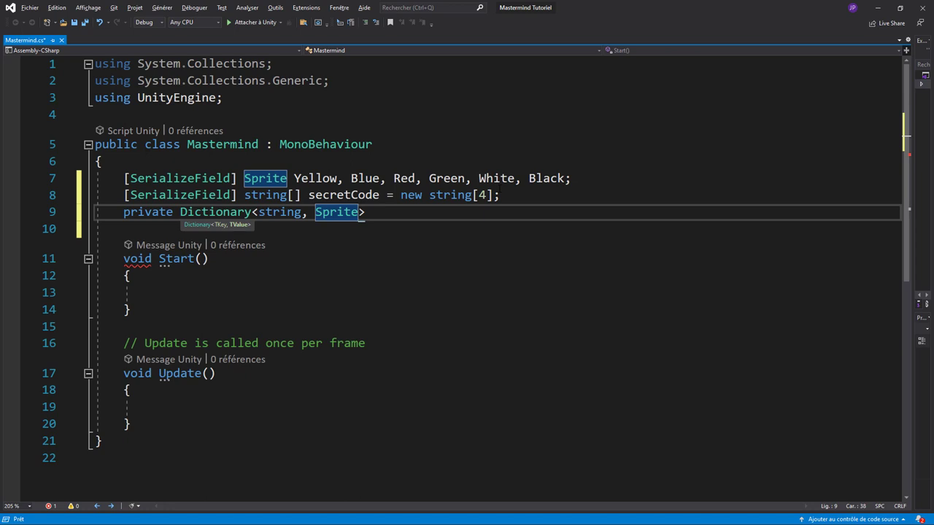
{"action": "key", "text": "End"}
{"action": "type", "text": "= new"}
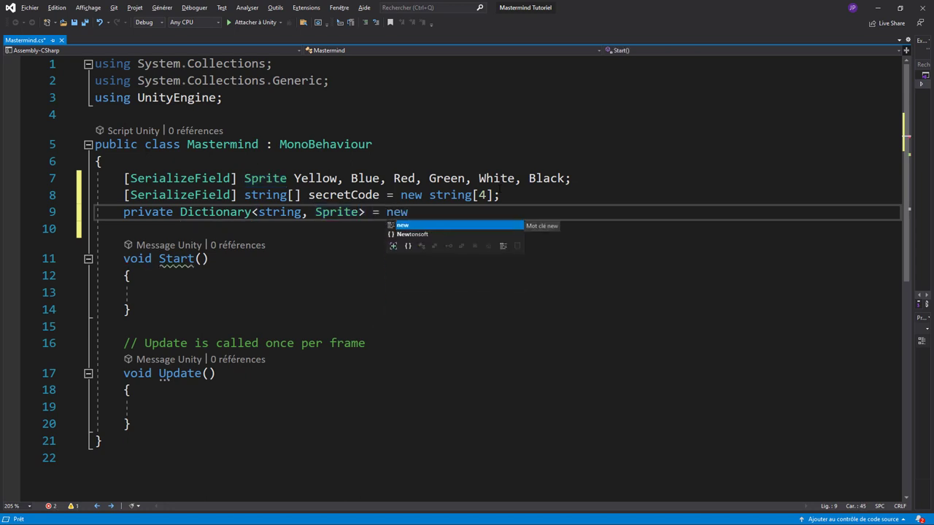
{"action": "type", "text": " deic"}
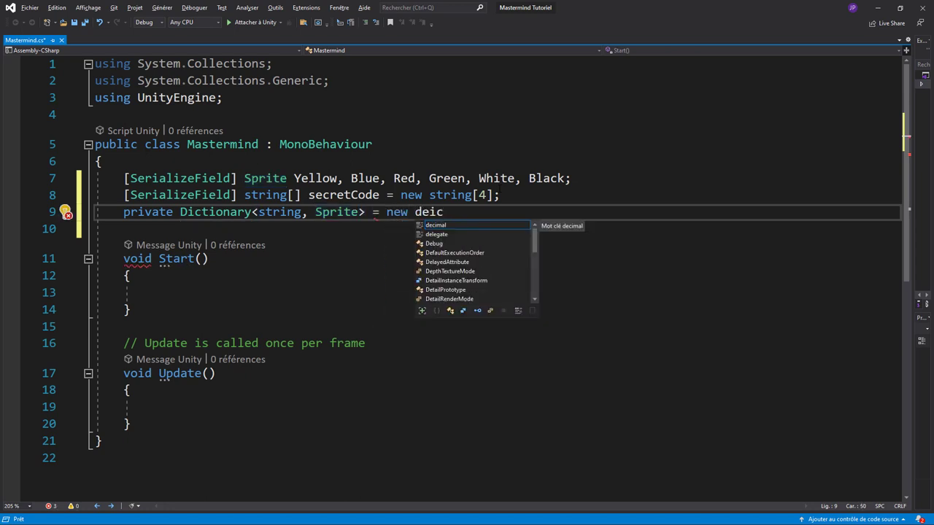
{"action": "key", "text": "BackSpace"}
{"action": "key", "text": "BackSpace"}
{"action": "key", "text": "BackSpace"}
{"action": "type", "text": "ic"}
{"action": "key", "text": "Tab"}
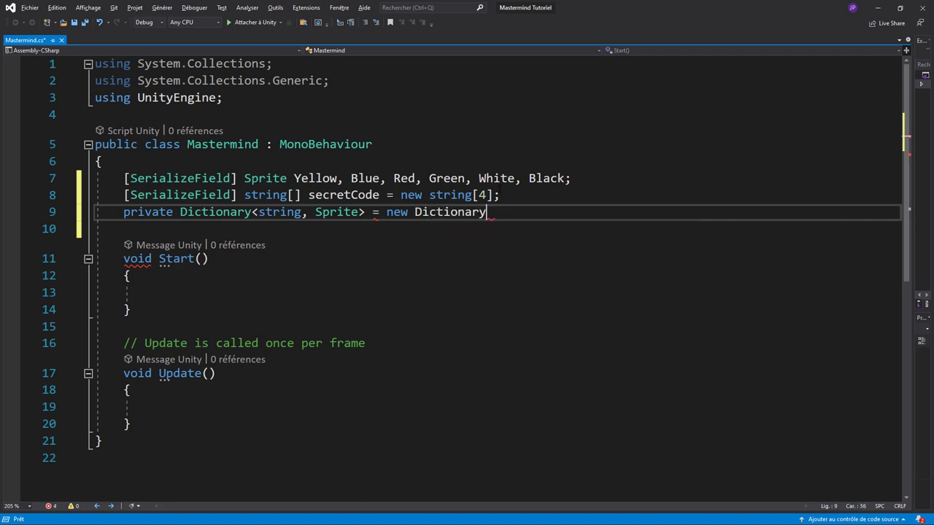
{"action": "type", "text": "<stri"}
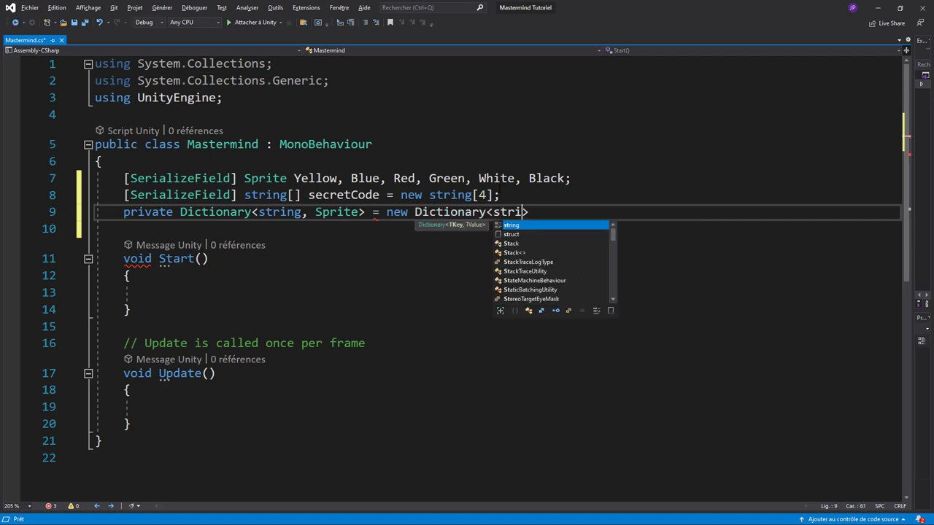
{"action": "type", "text": "ng, Spri"}
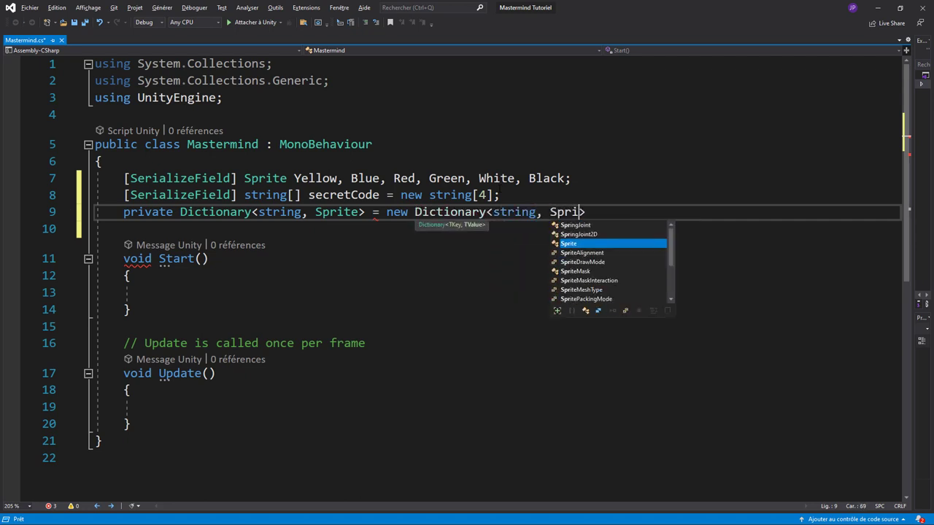
{"action": "type", "text": "te>"}
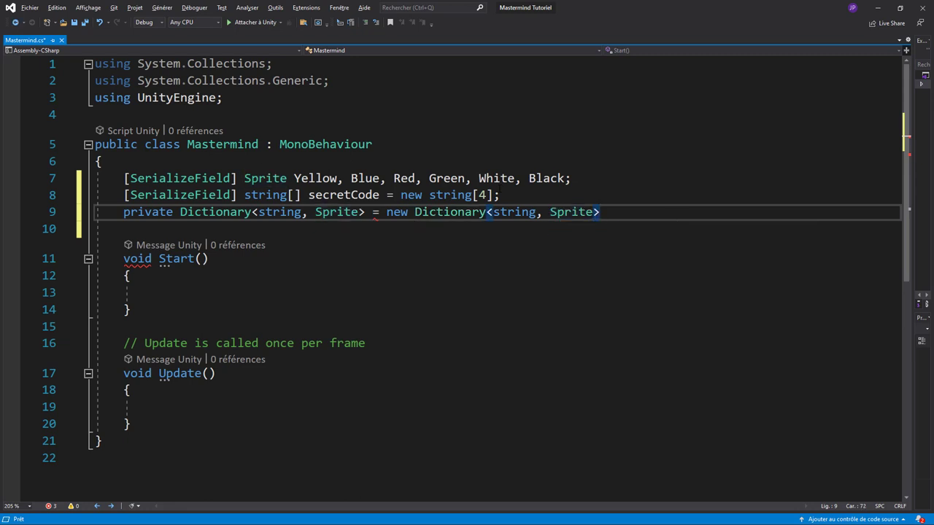
{"action": "type", "text": "();"}
{"action": "key", "text": "ctrl+s"}
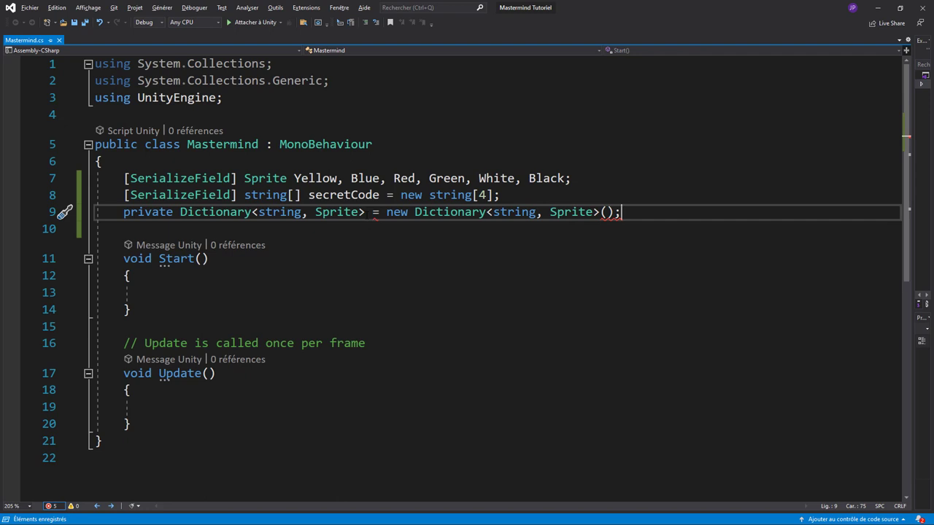
Name the dictionary field dicoSprite.
{"action": "left_click", "coordinate": [364, 211]}
{"action": "type", "text": "dico"}
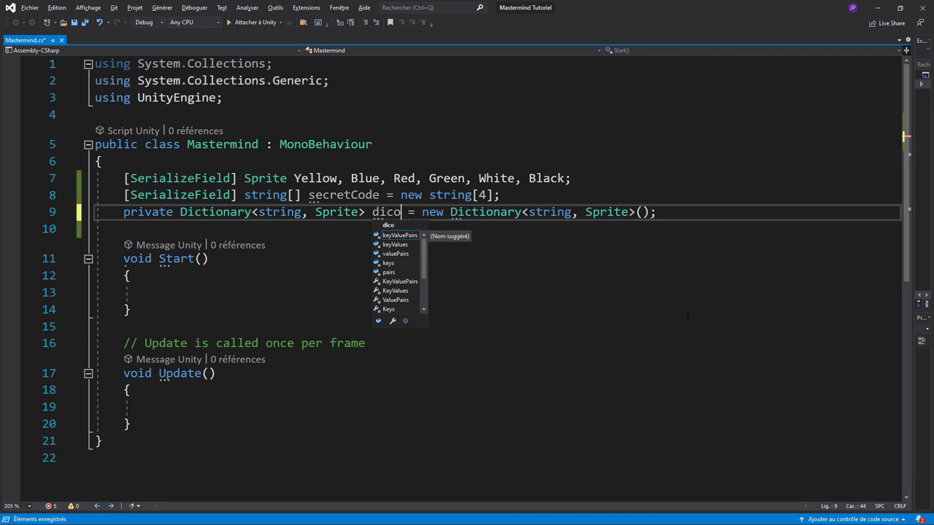
{"action": "type", "text": "Sprite"}
{"action": "left_click", "coordinate": [651, 369]}
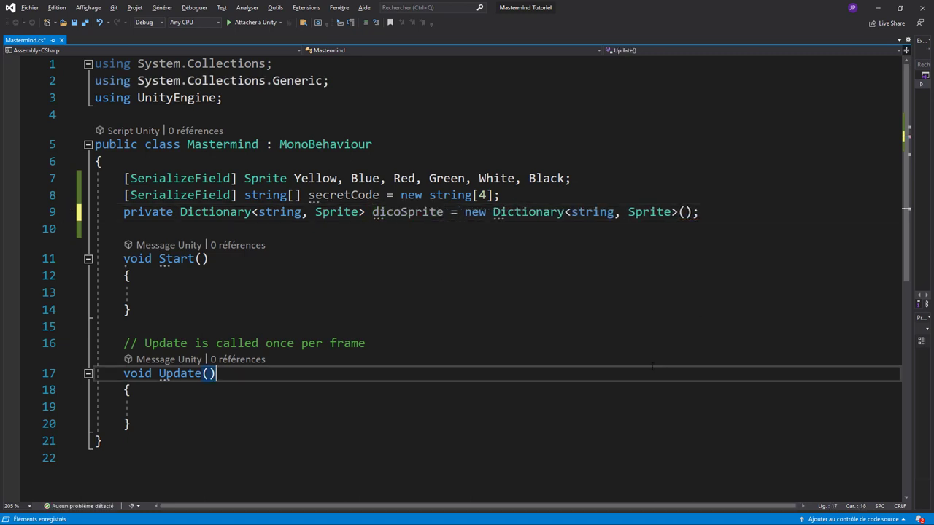
{"action": "left_click", "coordinate": [486, 179]}
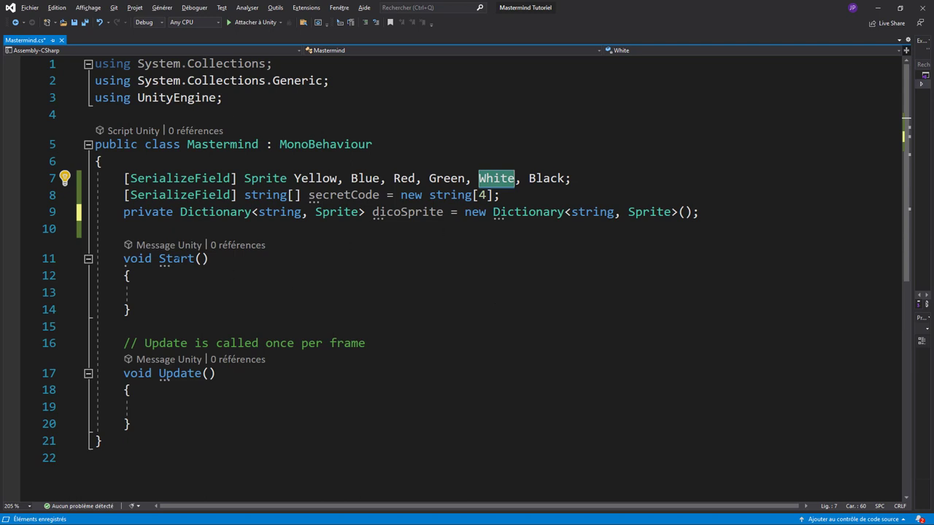
Rename the Start method to Awake.
{"action": "left_click", "coordinate": [176, 259]}
{"action": "double_click", "coordinate": [176, 259]}
{"action": "type", "text": "Awake"}
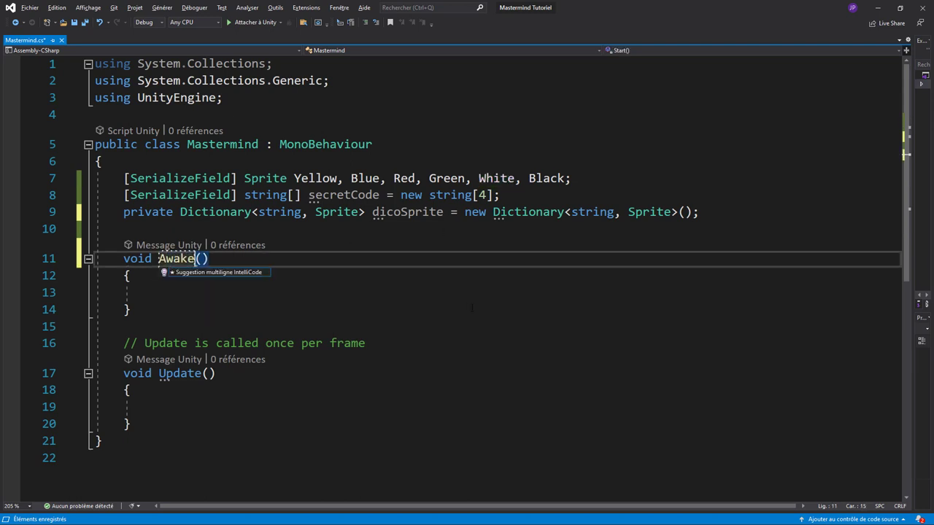
Inside Awake, write dicoSprite.Add("yellow", Yellow);.
{"action": "left_click", "coordinate": [172, 304]}
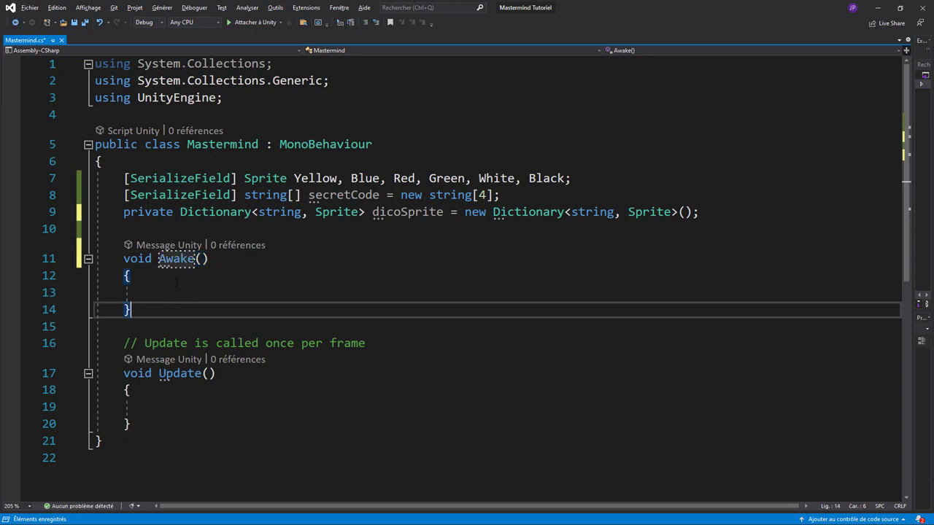
{"action": "left_click", "coordinate": [248, 293]}
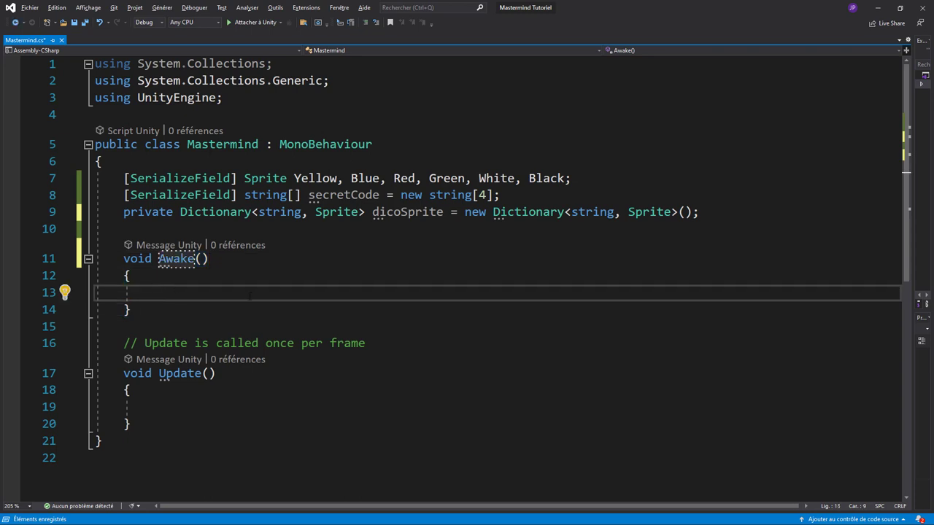
{"action": "type", "text": "di"}
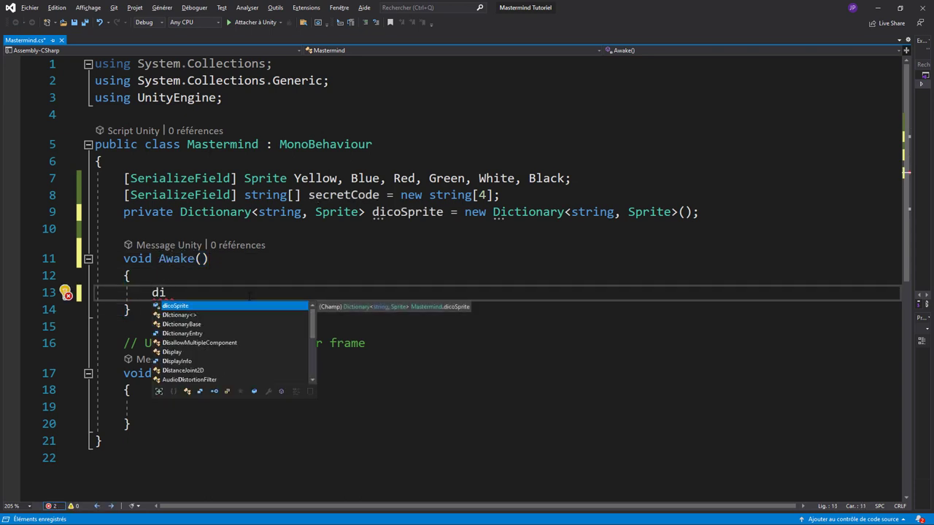
{"action": "key", "text": "Tab"}
{"action": "type", "text": ".a"}
{"action": "key", "text": "Tab"}
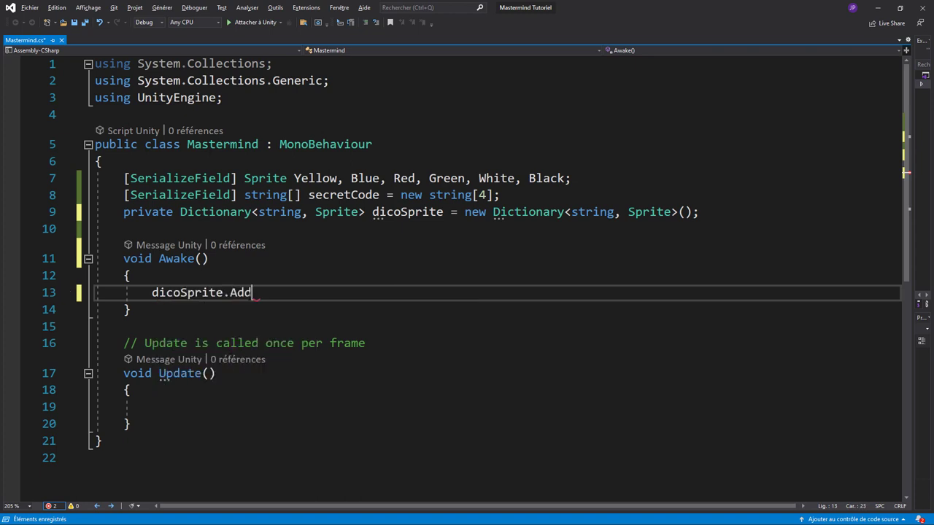
{"action": "type", "text": "("}
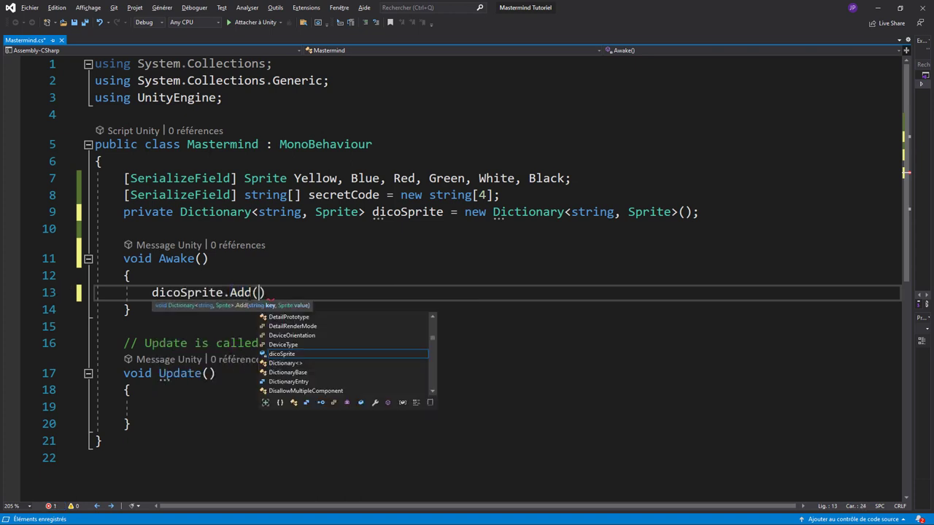
{"action": "type", "text": "\"ye"}
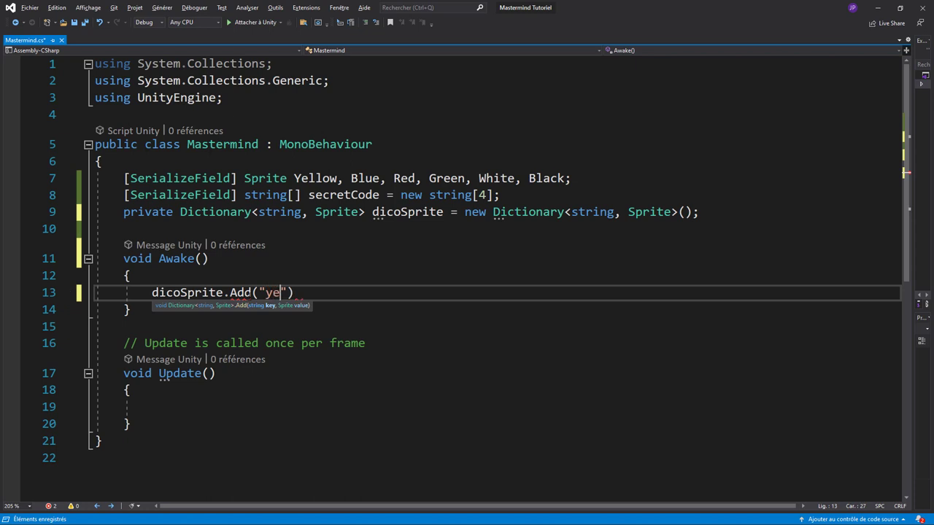
{"action": "type", "text": "llow\")"}
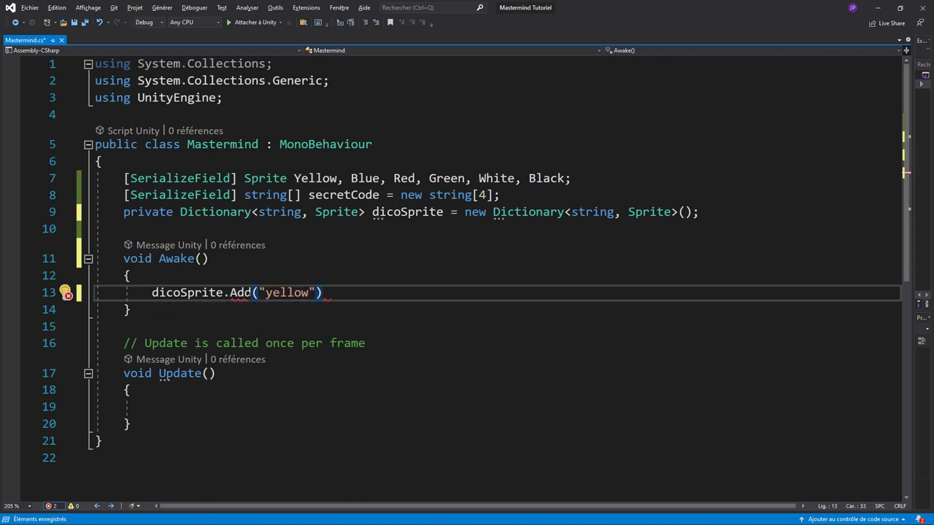
{"action": "left_click", "coordinate": [315, 292]}
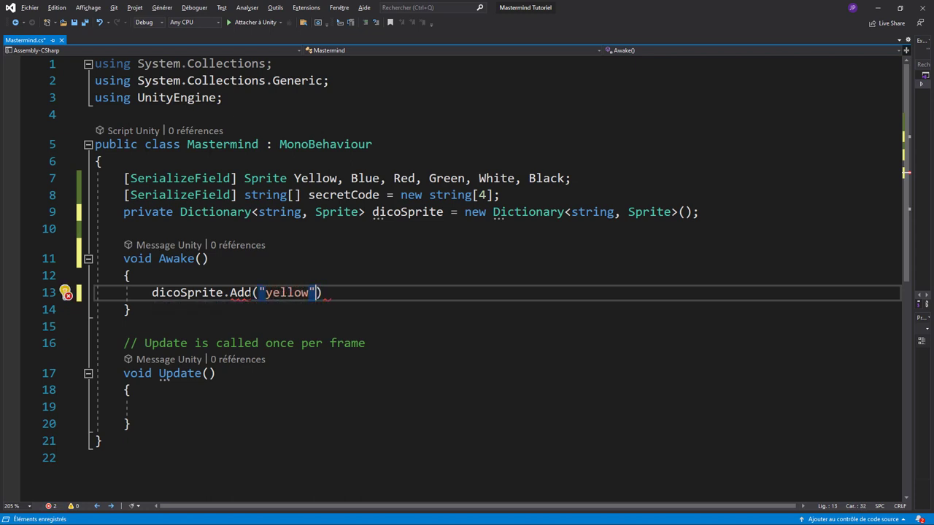
{"action": "type", "text": ", yel"}
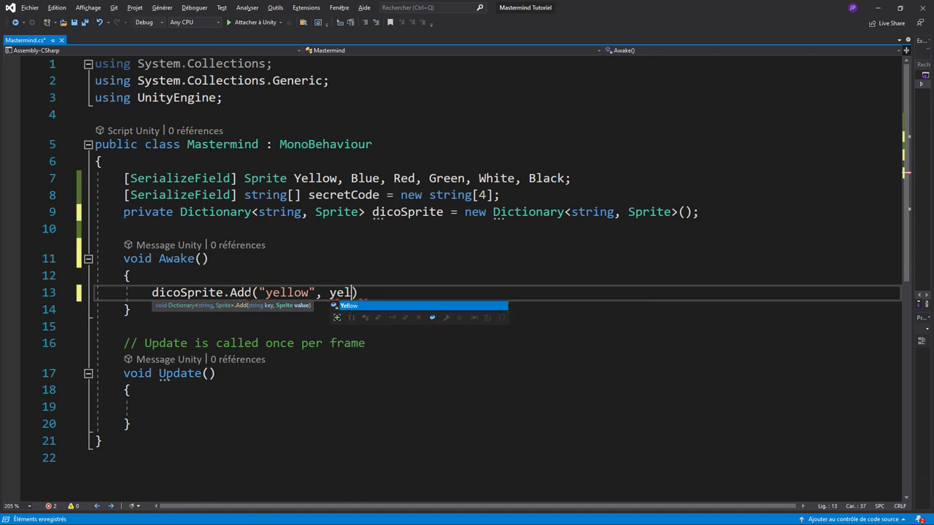
{"action": "type", "text": ");"}
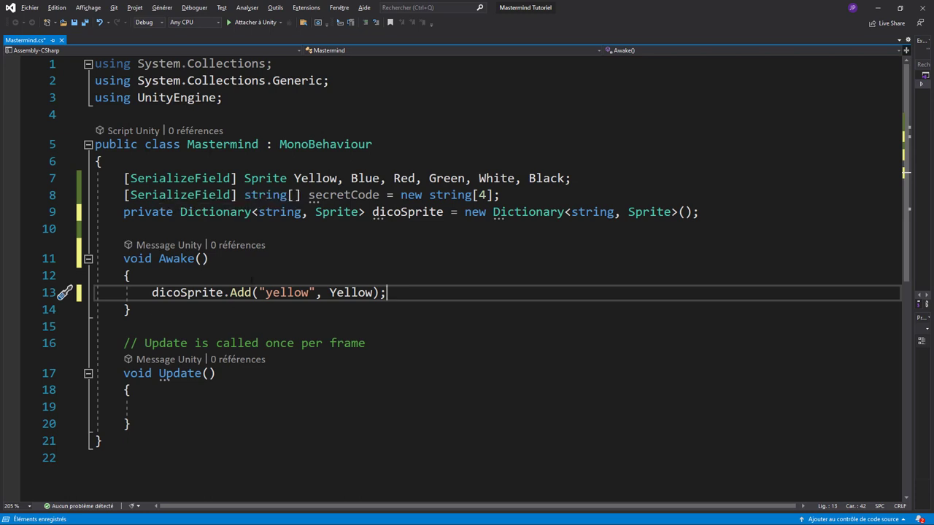
Duplicate the yellow dicoSprite.Add line five times below itself.
{"action": "left_click_drag", "start_coordinate": [152, 292], "coordinate": [388, 293]}
{"action": "key", "text": "ctrl+c"}
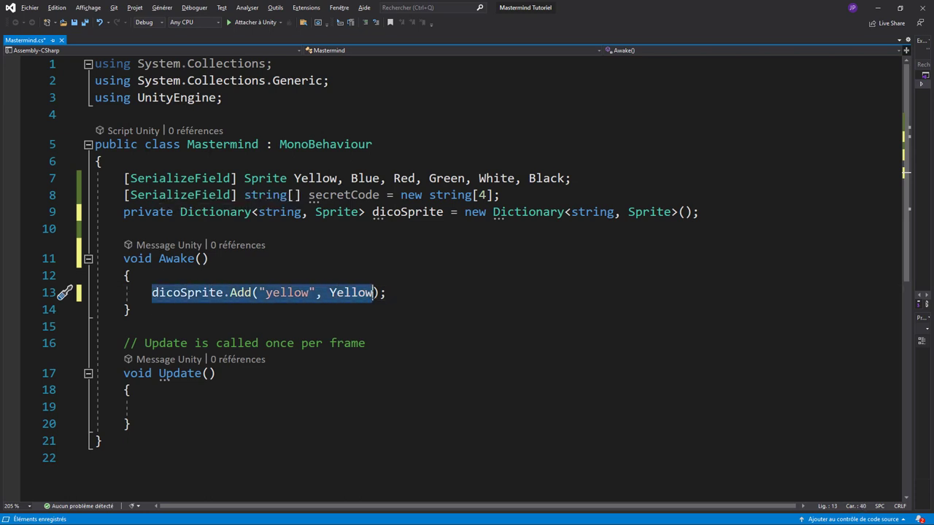
{"action": "left_click", "coordinate": [394, 295]}
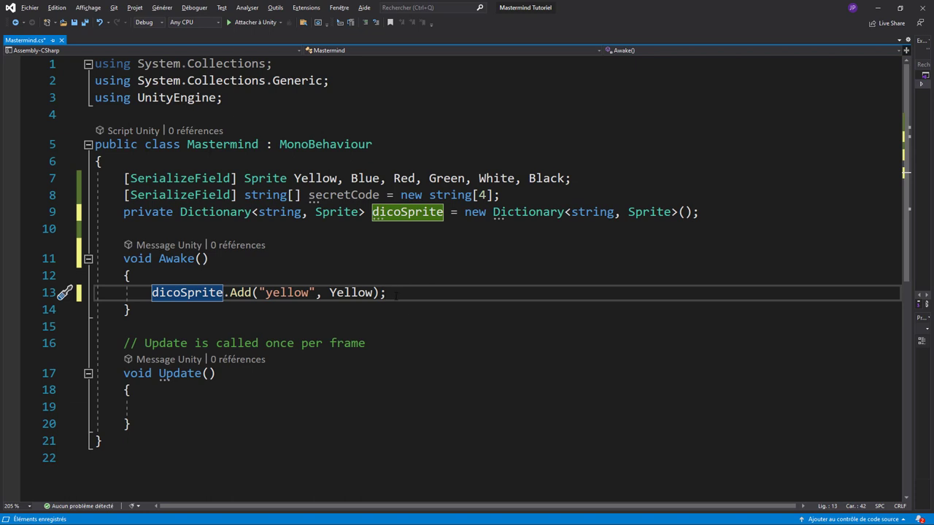
{"action": "key", "text": "Return"}
{"action": "key", "text": "ctrl+v"}
{"action": "key", "text": "Return"}
{"action": "key", "text": "ctrl+v"}
{"action": "key", "text": "Return"}
{"action": "key", "text": "ctrl+v"}
{"action": "key", "text": "Return"}
{"action": "key", "text": "ctrl+v"}
{"action": "key", "text": "Return"}
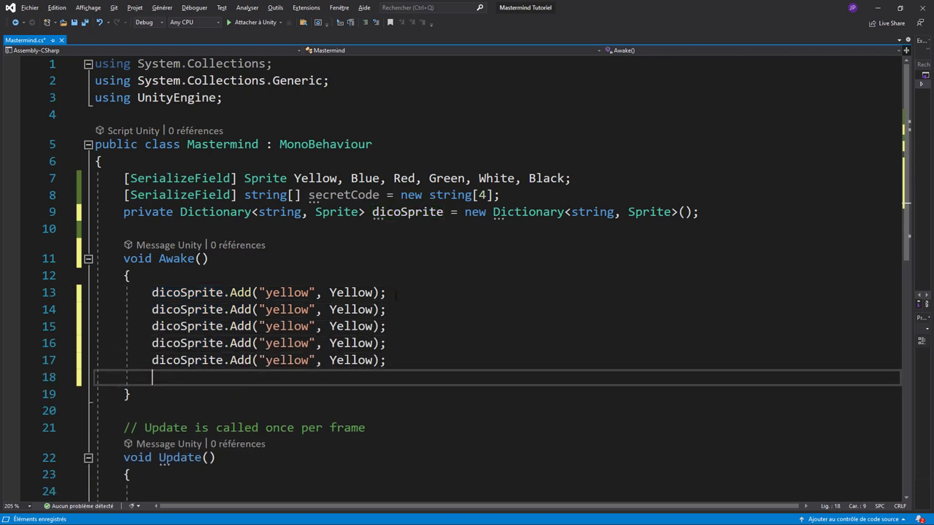
{"action": "key", "text": "ctrl+v"}
{"action": "key", "text": "Return"}
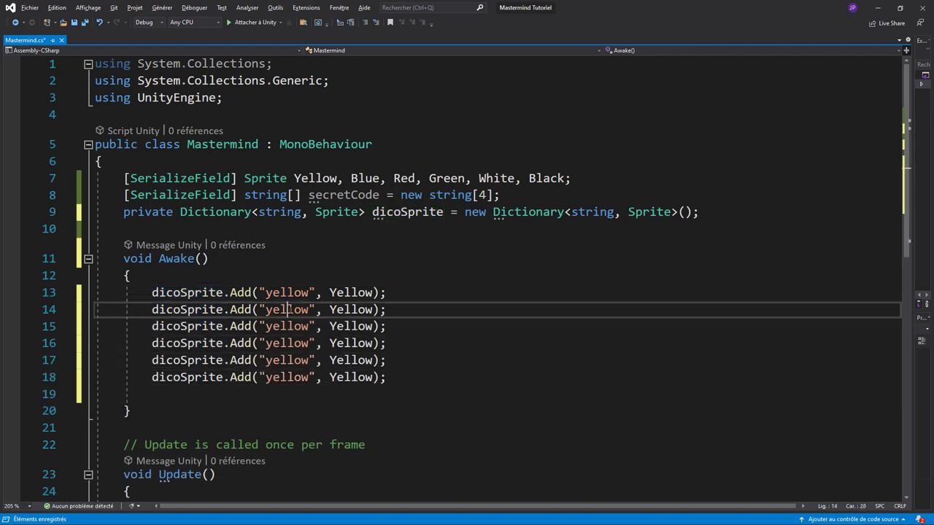
Change the copied keys to "blue", "red", "green", "white" and "black".
{"action": "double_click", "coordinate": [286, 311]}
{"action": "type", "text": "blue"}
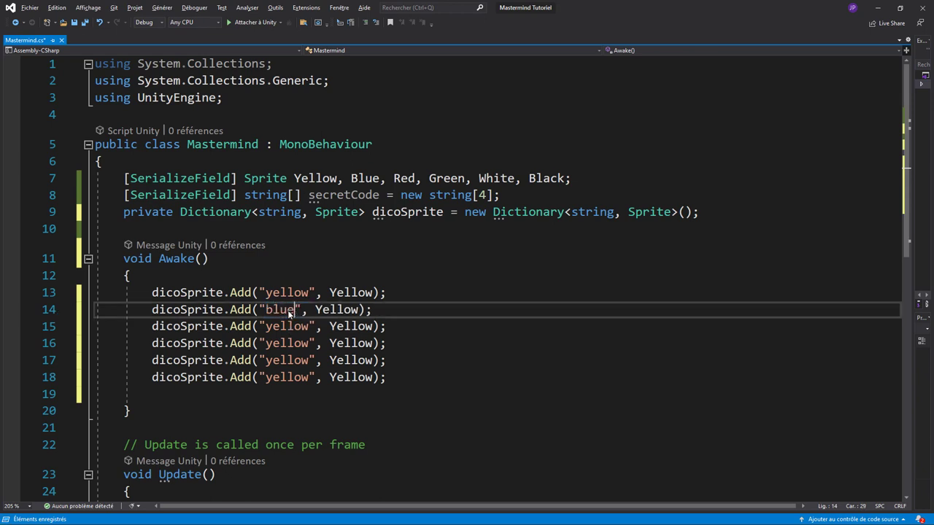
{"action": "double_click", "coordinate": [286, 327]}
{"action": "type", "text": "re"}
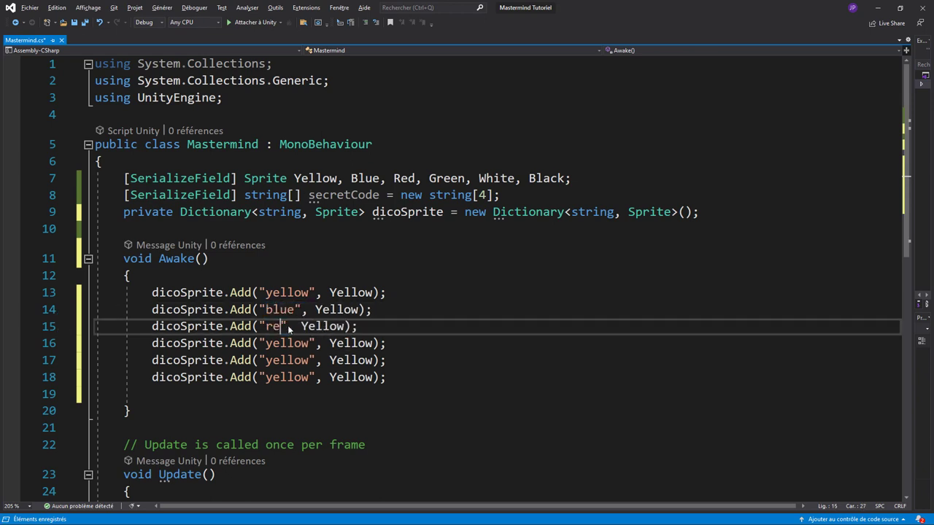
{"action": "type", "text": "d"}
{"action": "double_click", "coordinate": [282, 343]}
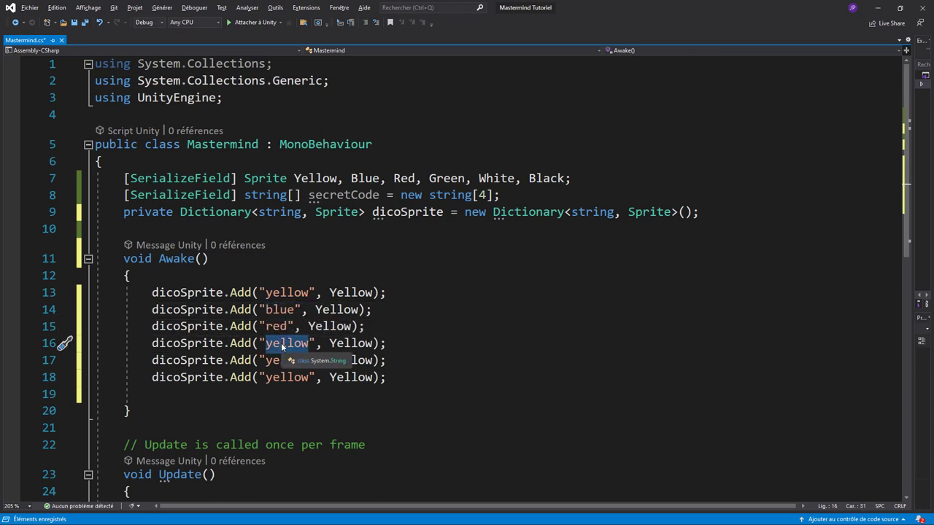
{"action": "type", "text": "green"}
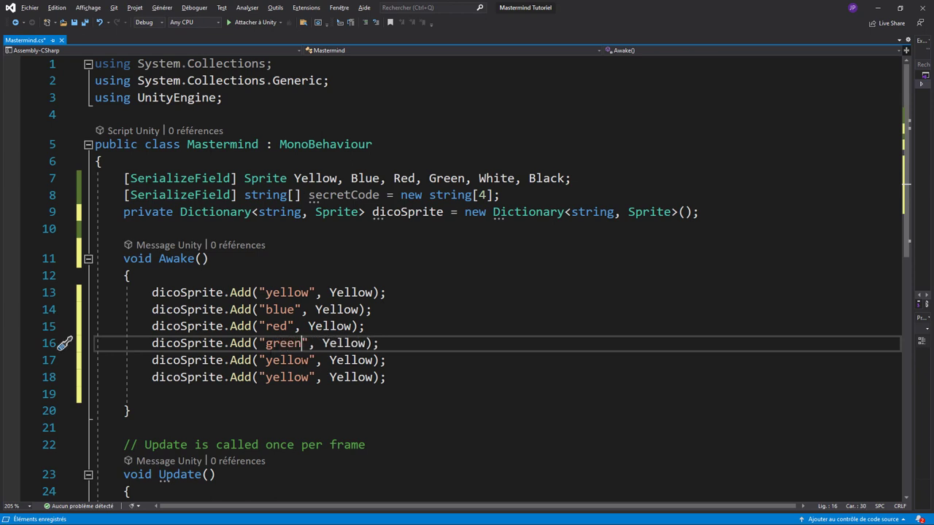
{"action": "double_click", "coordinate": [295, 362]}
{"action": "type", "text": "white"}
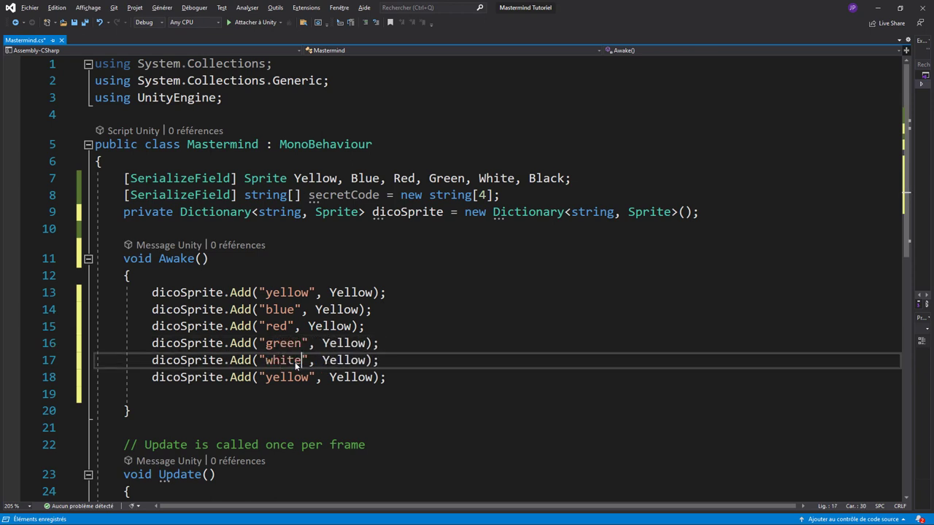
{"action": "double_click", "coordinate": [282, 378]}
{"action": "type", "text": "bl"}
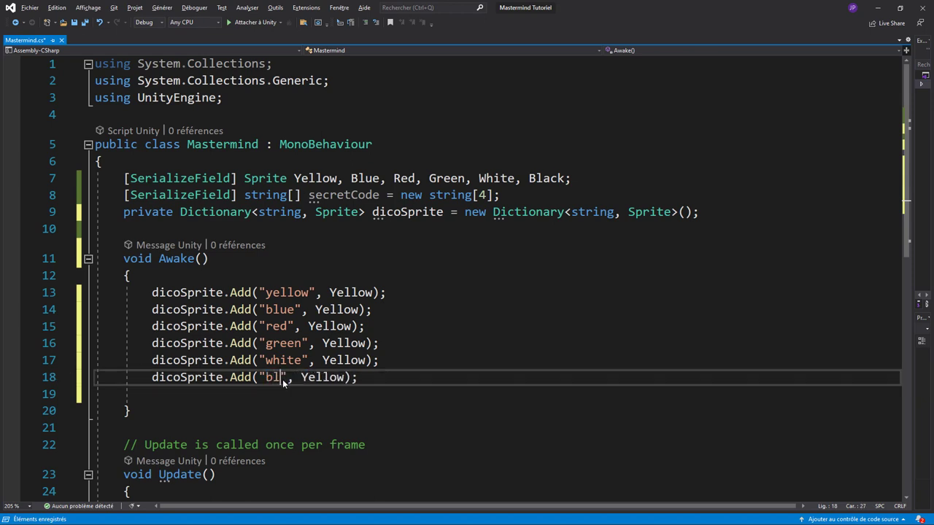
{"action": "type", "text": "ack"}
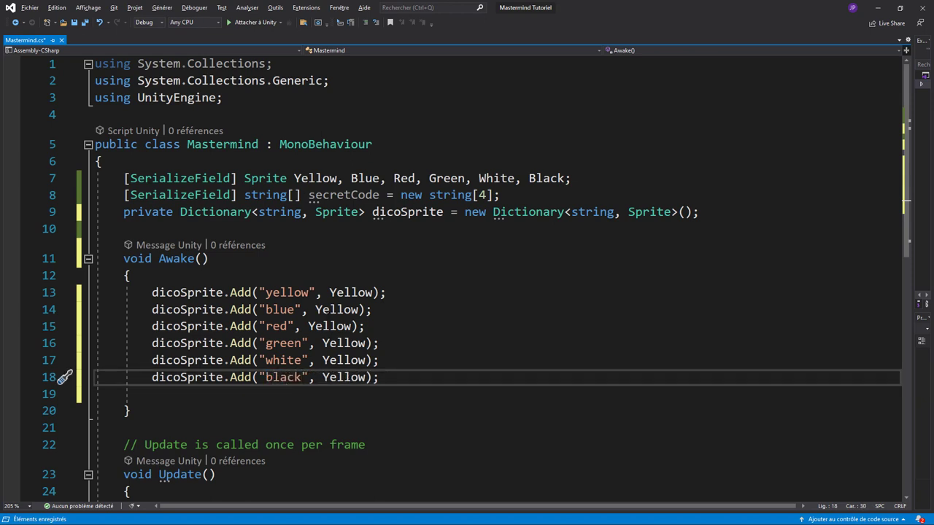
Change the sprite arguments to Blue, Red, Green and White, and select the last one.
{"action": "double_click", "coordinate": [330, 309]}
{"action": "type", "text": "blu"}
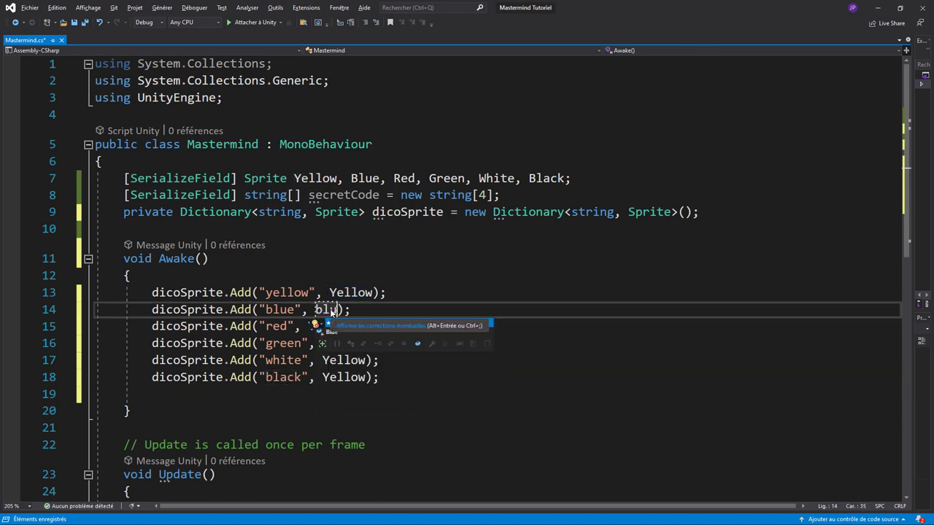
{"action": "key", "text": "Tab"}
{"action": "key", "text": "Down"}
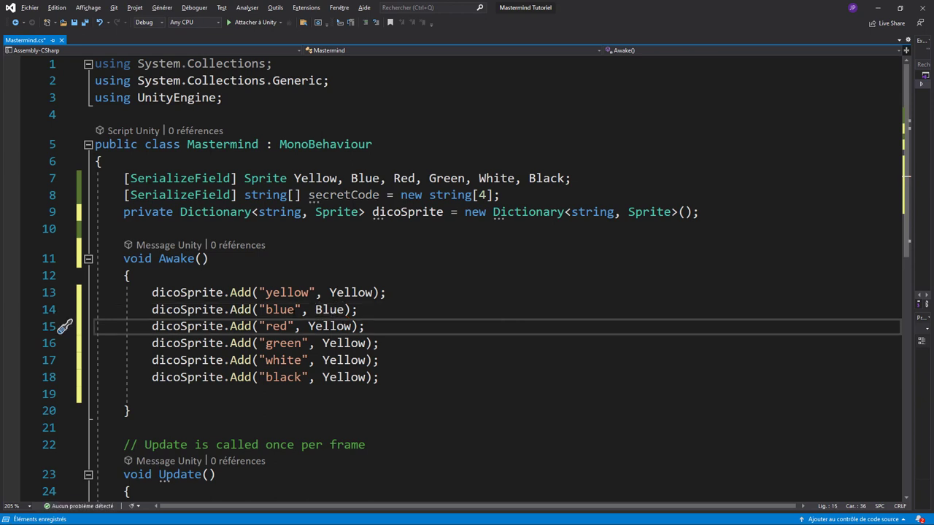
{"action": "double_click", "coordinate": [332, 326]}
{"action": "type", "text": "red"}
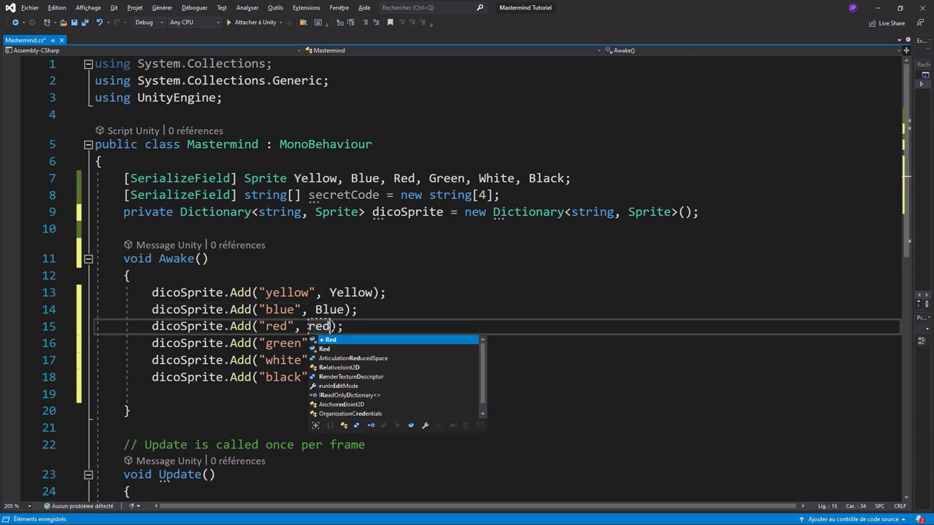
{"action": "key", "text": "Tab"}
{"action": "double_click", "coordinate": [334, 345]}
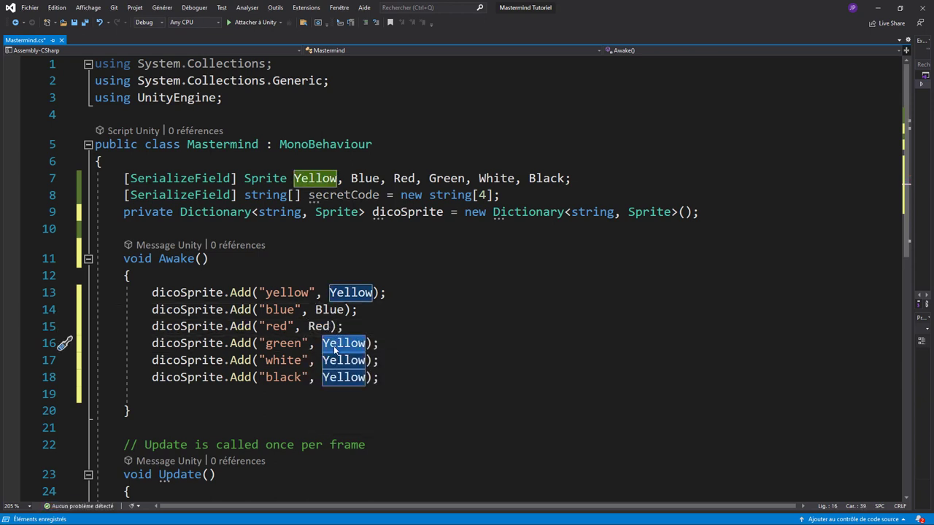
{"action": "type", "text": "gree"}
{"action": "key", "text": "Tab"}
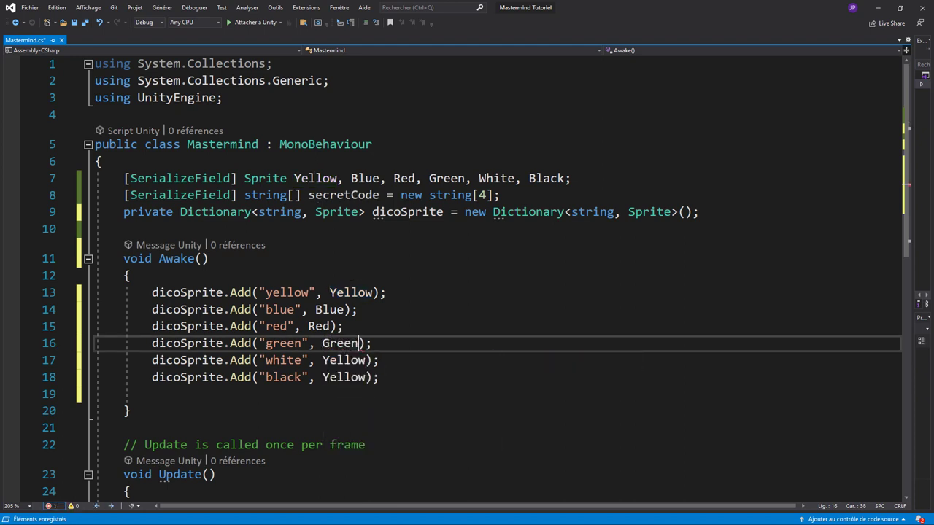
{"action": "double_click", "coordinate": [339, 360]}
{"action": "type", "text": "wh"}
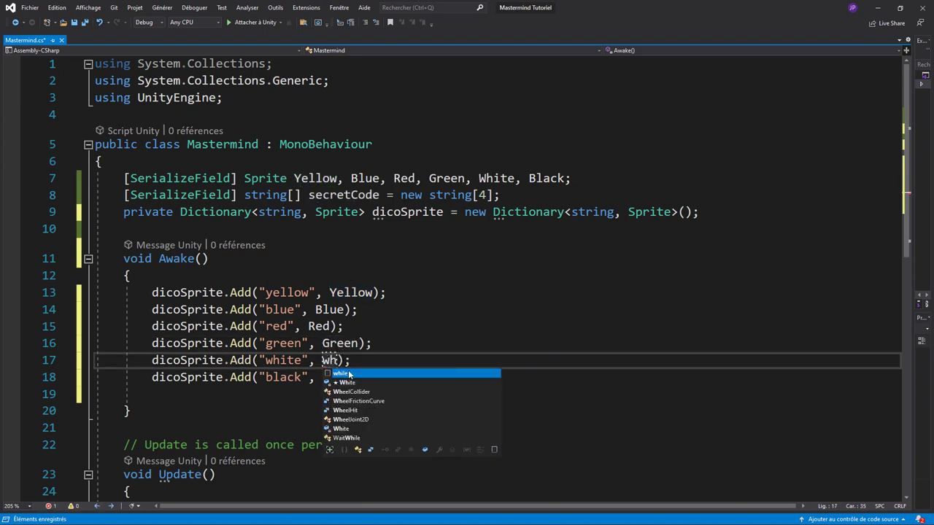
{"action": "key", "text": "Down"}
{"action": "key", "text": "Tab"}
{"action": "double_click", "coordinate": [341, 377]}
Set the last entry's sprite to Black and save the script.
{"action": "type", "text": "b"}
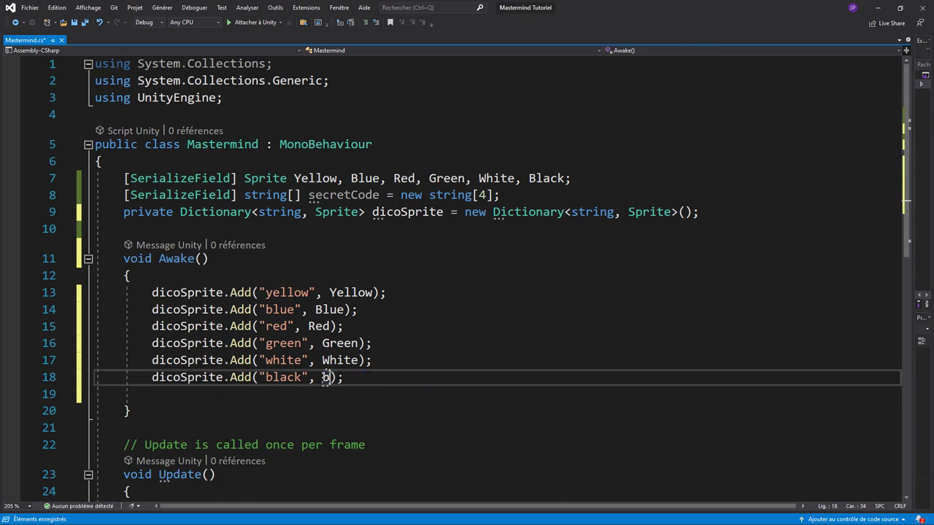
{"action": "type", "text": "l"}
{"action": "key", "text": "Tab"}
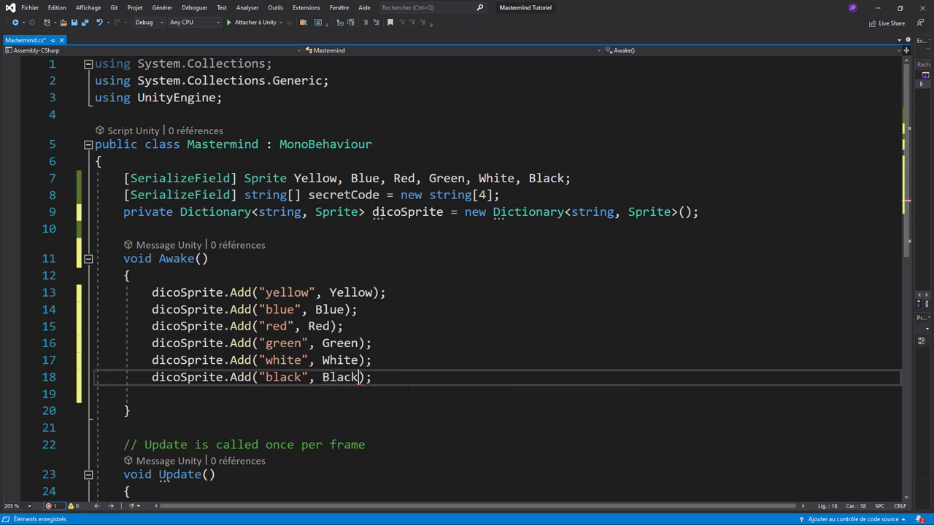
{"action": "key", "text": "Down"}
{"action": "key", "text": "ctrl+s"}
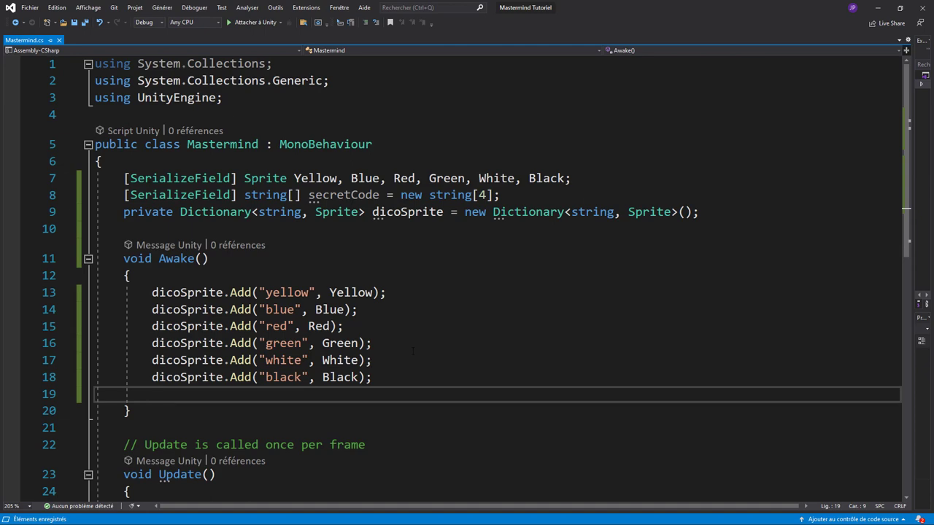
Delete the Update method, its comment and the leftover blank line, then return to Unity.
{"action": "scroll", "coordinate": [412, 351], "scroll_direction": "down", "scroll_amount": 2}
{"action": "left_click_drag", "start_coordinate": [123, 342], "coordinate": [132, 424]}
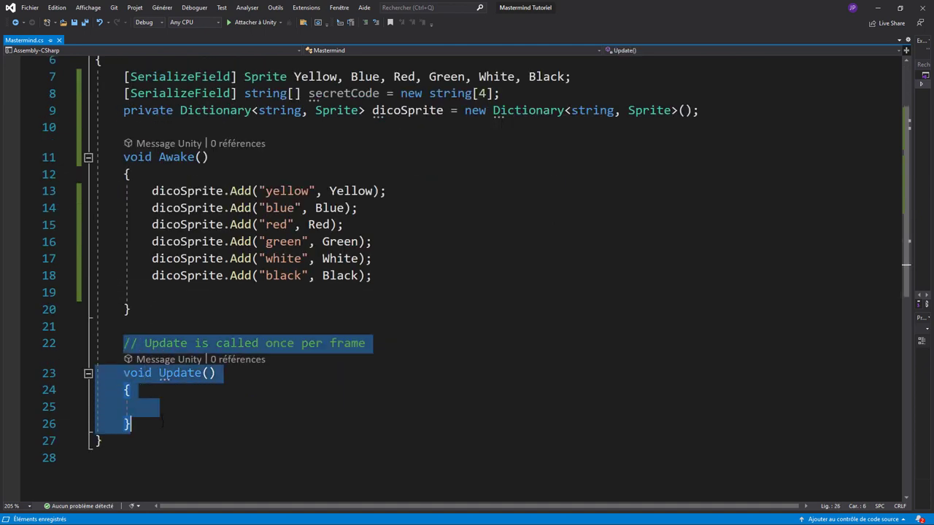
{"action": "key", "text": "Delete"}
{"action": "left_click", "coordinate": [184, 315]}
{"action": "key", "text": "Delete"}
{"action": "scroll", "coordinate": [292, 336], "scroll_direction": "up", "scroll_amount": 2}
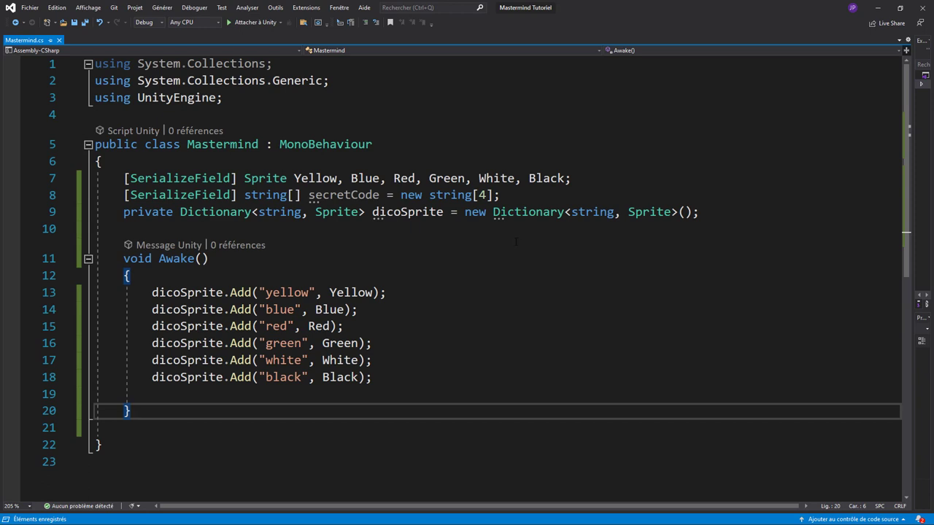
{"action": "key", "text": "alt+Tab"}
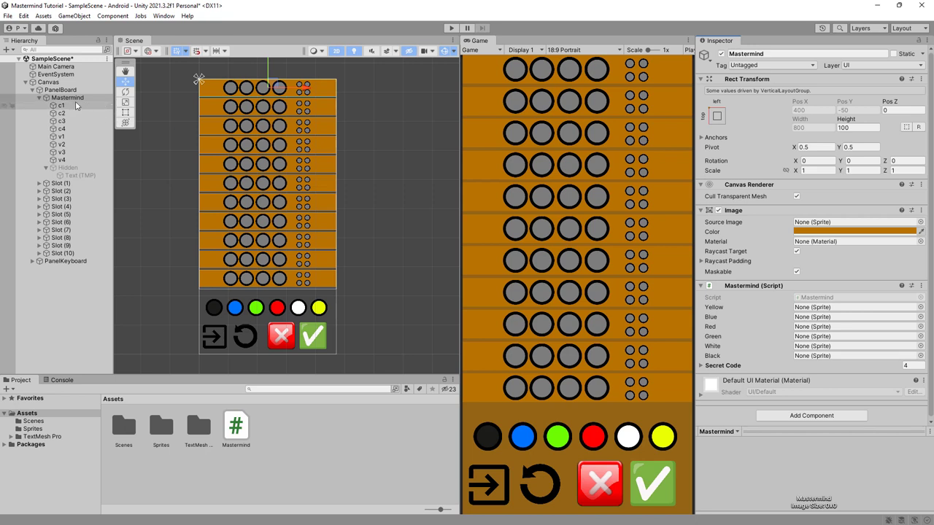
Select Mastermind, expand its Secret Code array, and open the Sprites assets folder.
{"action": "left_click", "coordinate": [73, 98]}
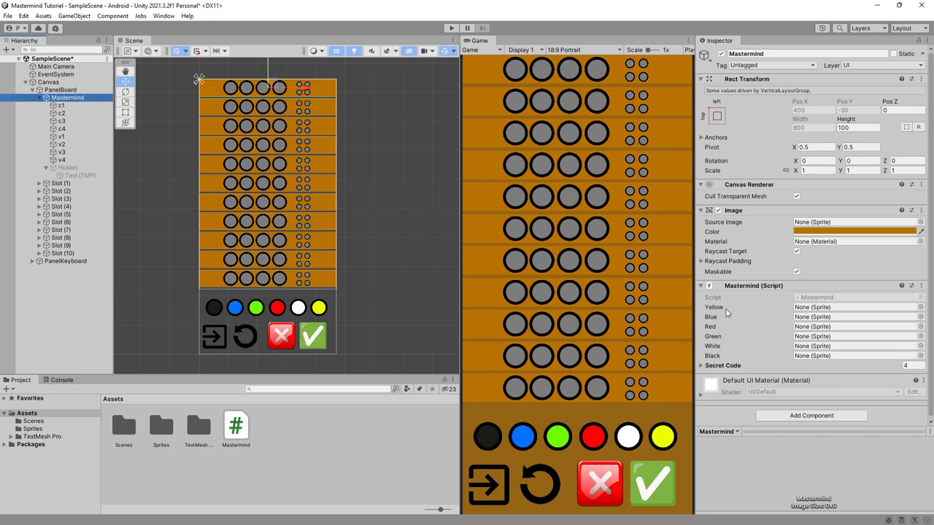
{"action": "left_click", "coordinate": [705, 367]}
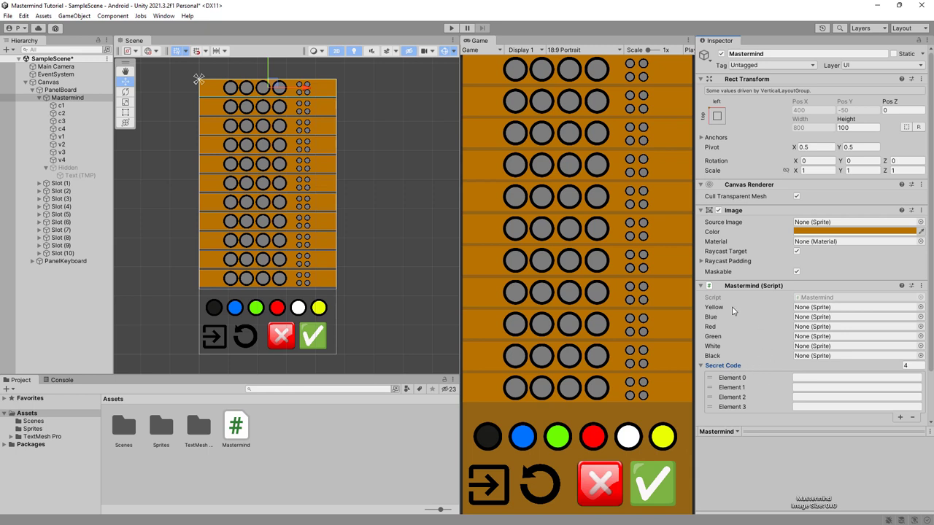
{"action": "double_click", "coordinate": [159, 430]}
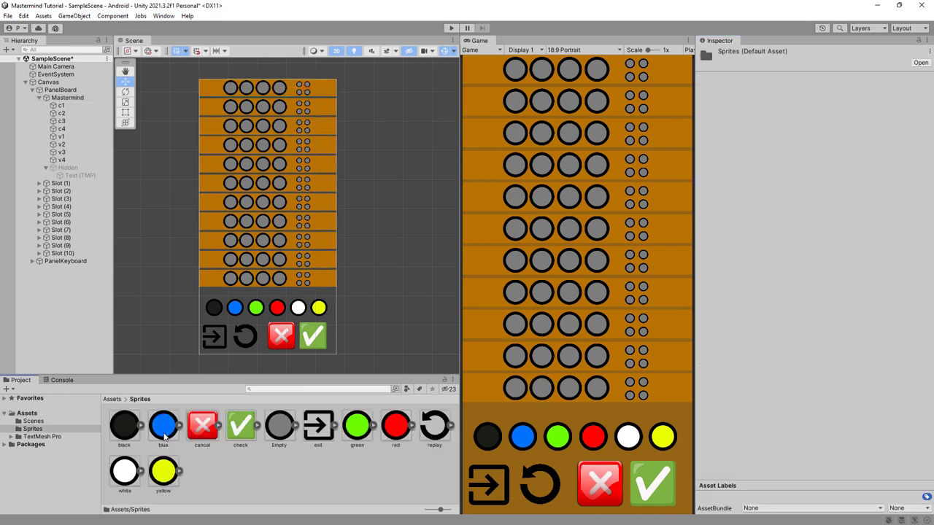
{"action": "left_click", "coordinate": [64, 98]}
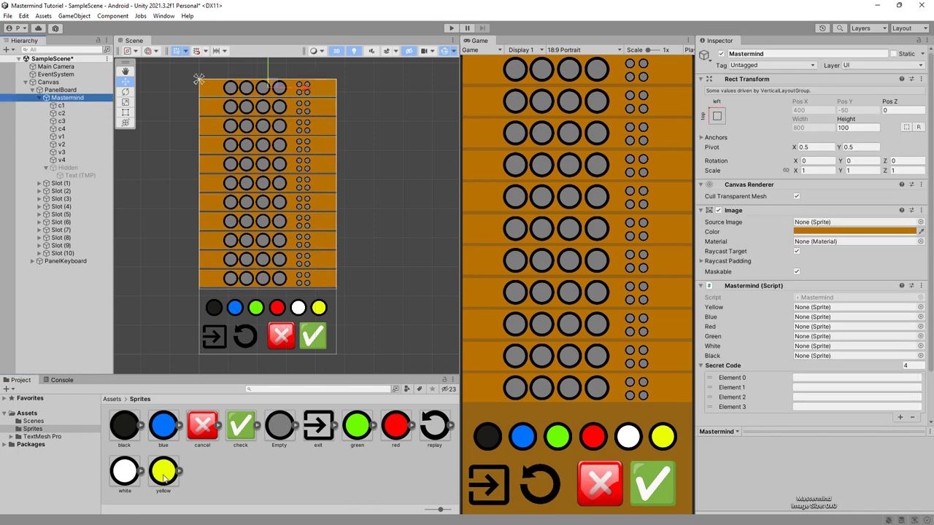
Assign the yellow, blue, white, red and green sprites to their matching fields.
{"action": "left_click_drag", "start_coordinate": [163, 477], "coordinate": [854, 307]}
{"action": "mouse_move", "coordinate": [124, 426]}
{"action": "left_mouse_down"}
{"action": "mouse_move", "coordinate": [203, 449]}
{"action": "mouse_move", "coordinate": [817, 355]}
{"action": "left_mouse_up"}
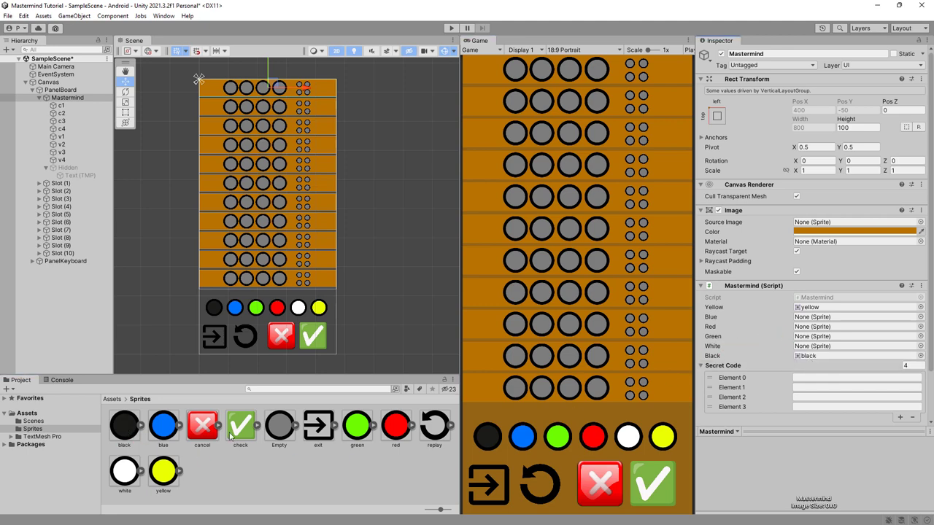
{"action": "left_click_drag", "start_coordinate": [164, 427], "coordinate": [822, 321]}
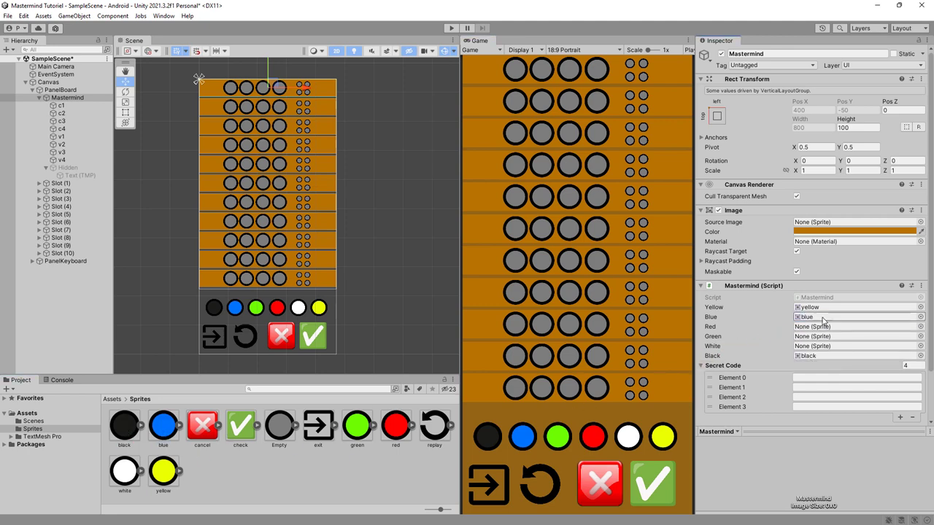
{"action": "left_click_drag", "start_coordinate": [124, 470], "coordinate": [809, 346]}
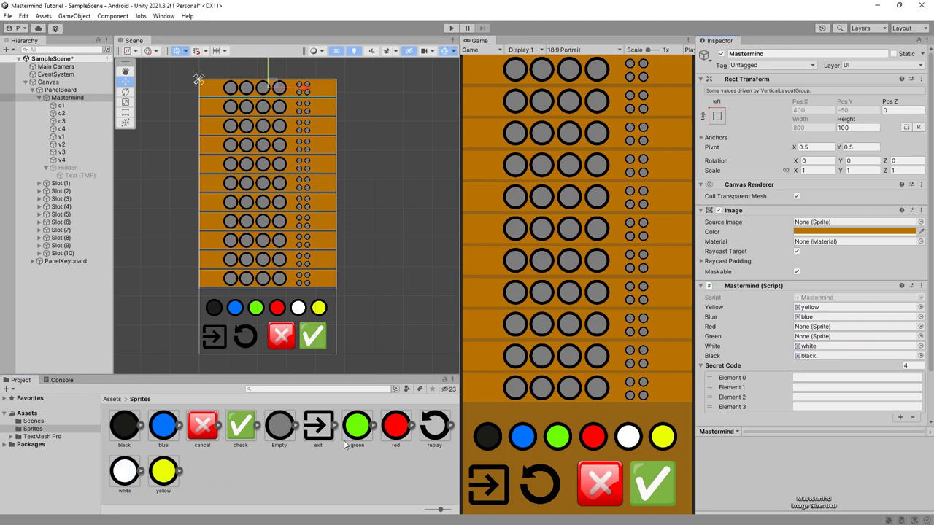
{"action": "left_click_drag", "start_coordinate": [395, 426], "coordinate": [823, 330]}
{"action": "left_click_drag", "start_coordinate": [357, 426], "coordinate": [807, 338]}
{"action": "key", "text": "alt+Tab"}
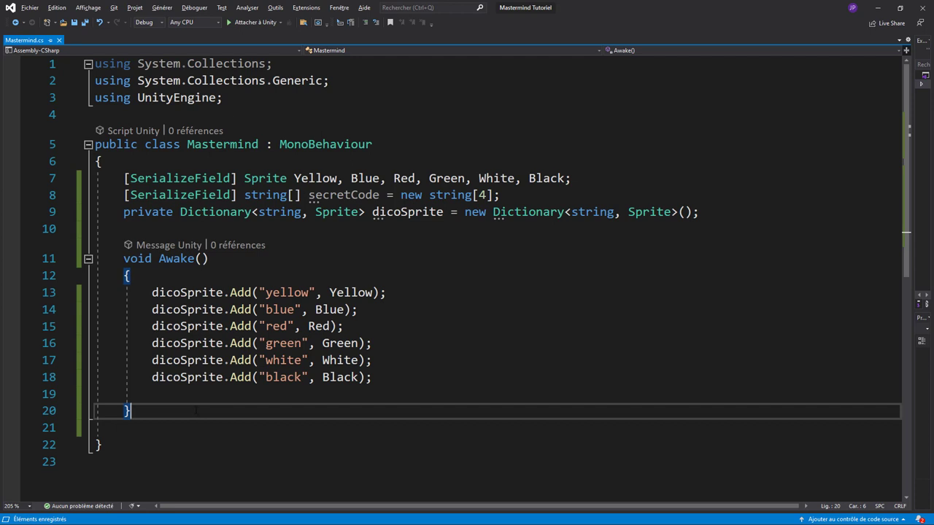
Start a public Array method declaration on a new line below Awake.
{"action": "key", "text": "Return"}
{"action": "key", "text": "Return"}
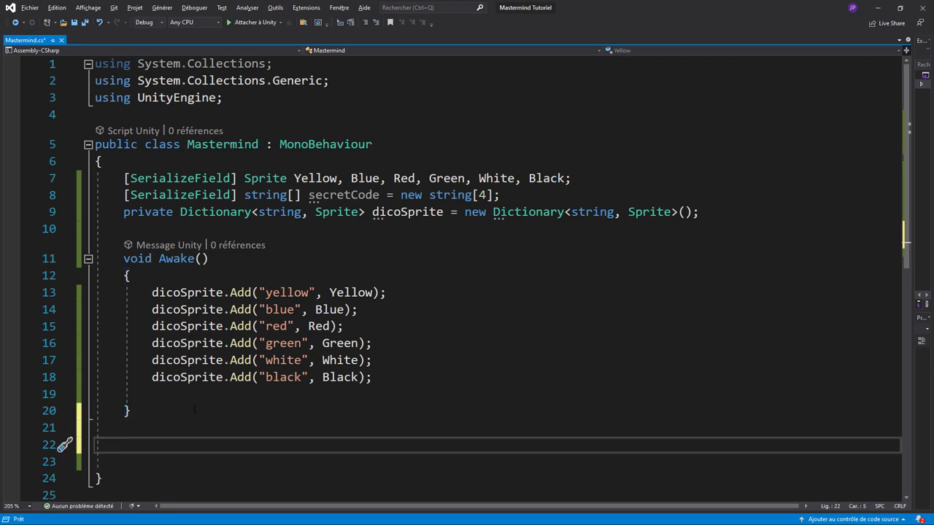
{"action": "type", "text": "public"}
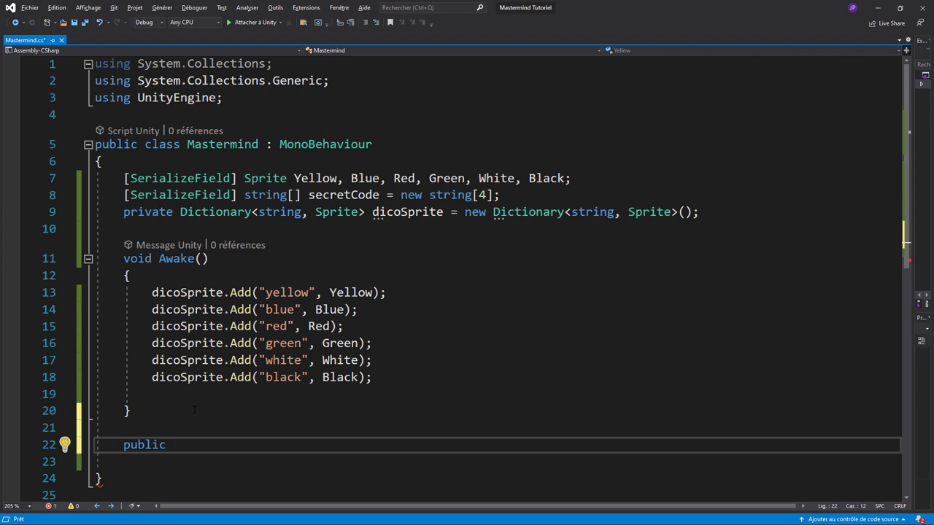
{"action": "type", "text": "Arr"}
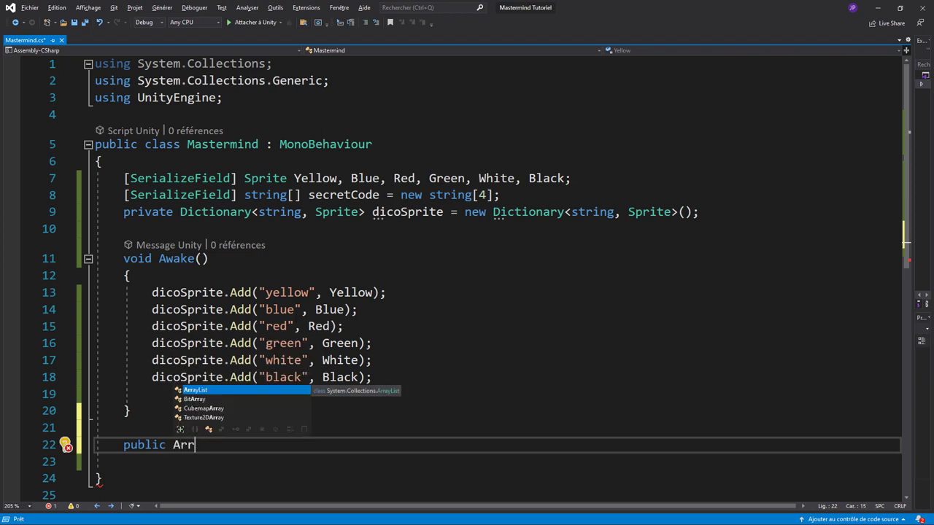
Add a 'using System;' import at the top of the script.
{"action": "left_click", "coordinate": [146, 115]}
{"action": "type", "text": "using un"}
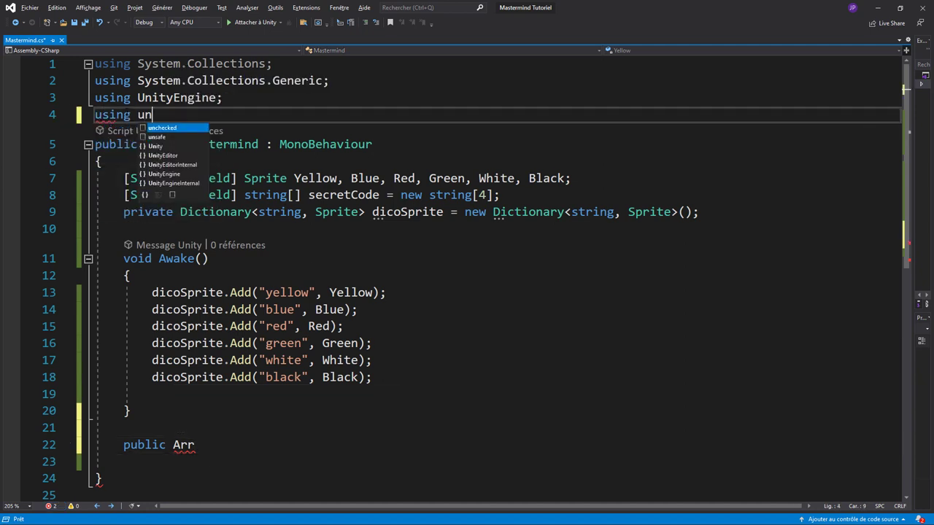
{"action": "key", "text": "BackSpace"}
{"action": "key", "text": "BackSpace"}
{"action": "type", "text": "sys"}
{"action": "key", "text": "Tab"}
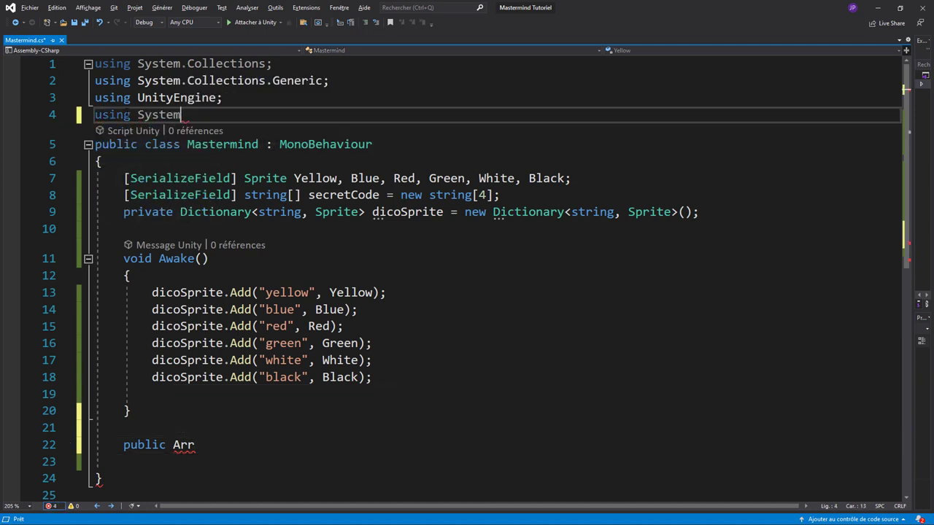
{"action": "type", "text": ";"}
{"action": "key", "text": "Return"}
Complete 'public Array GetNewSecretCode()' with an empty body and tidy the spacing.
{"action": "left_click", "coordinate": [195, 461]}
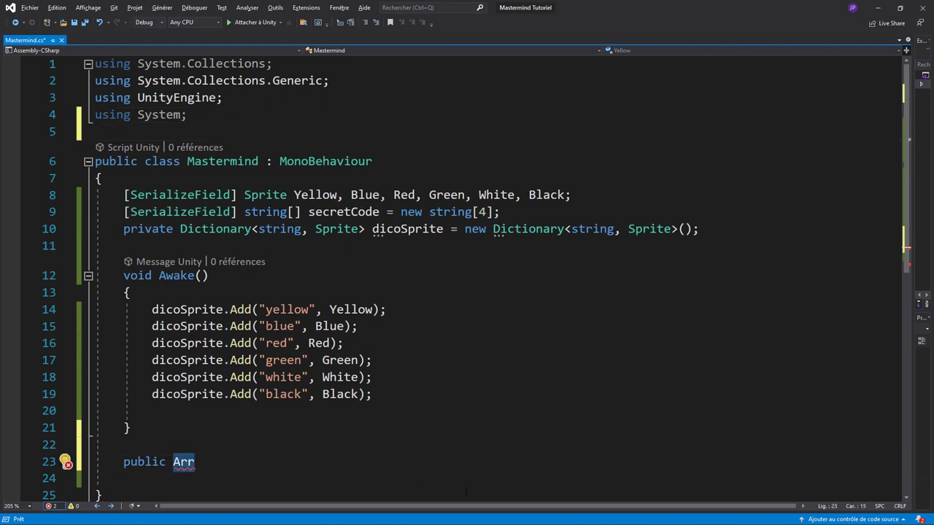
{"action": "key", "text": "ctrl+space"}
{"action": "key", "text": "Tab"}
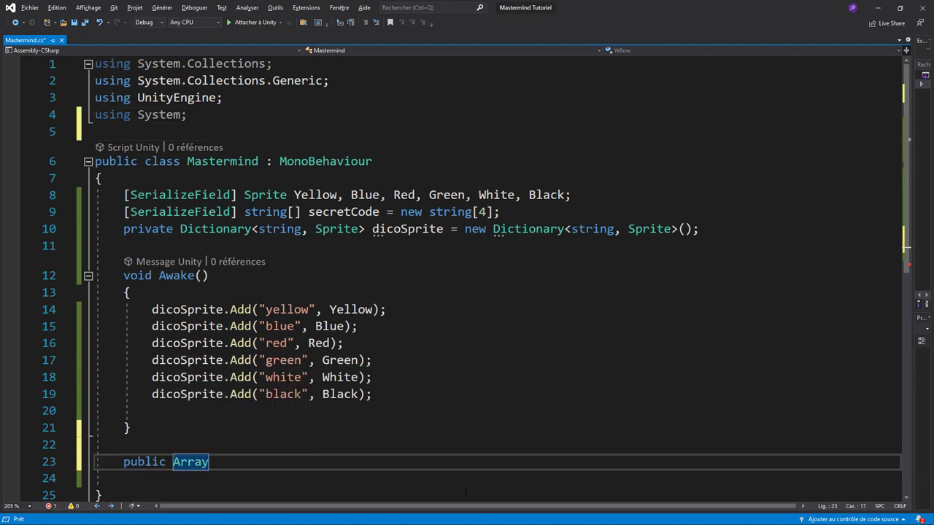
{"action": "type", "text": " Get"}
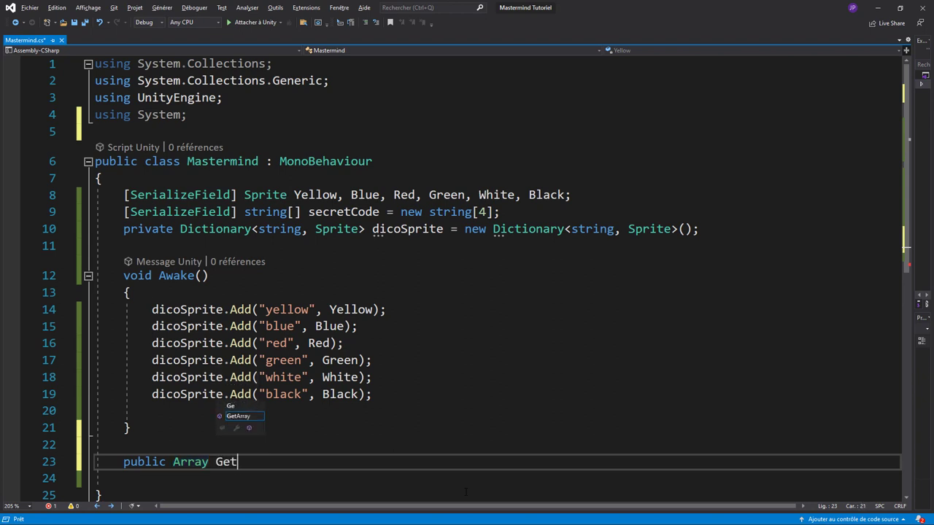
{"action": "type", "text": "NewS"}
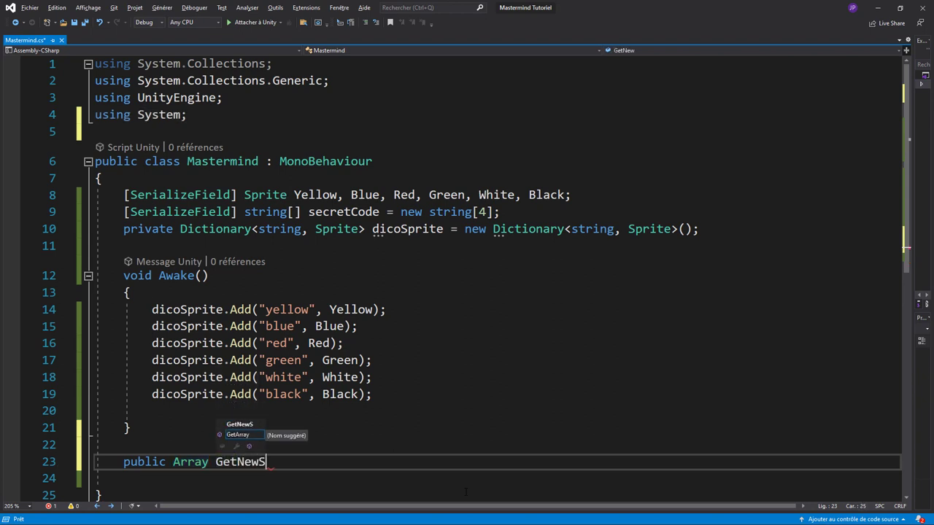
{"action": "type", "text": "ecretC"}
{"action": "type", "text": "ode"}
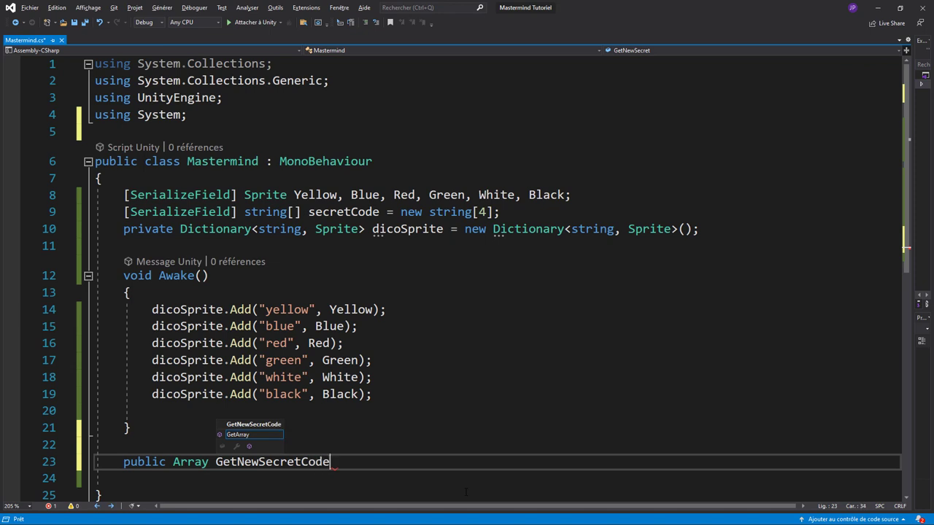
{"action": "type", "text": "()"}
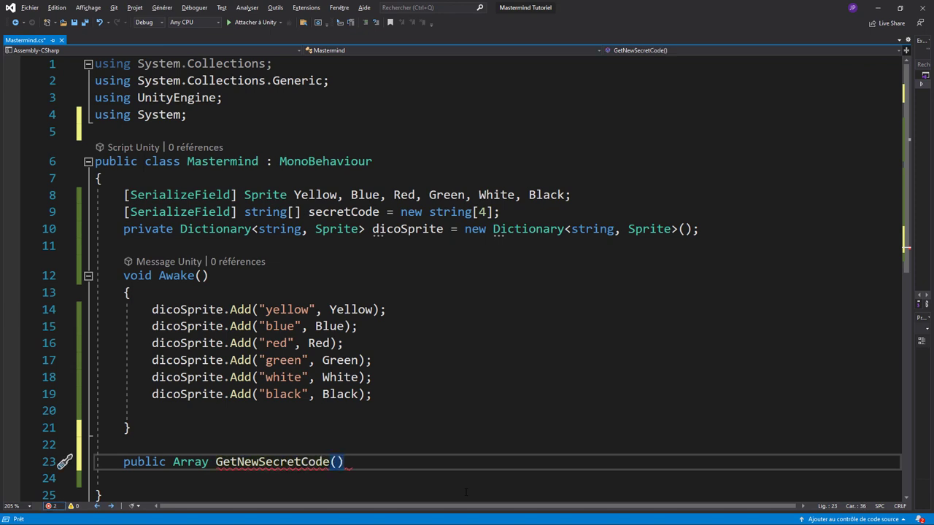
{"action": "key", "text": "Return"}
{"action": "type", "text": "{"}
{"action": "key", "text": "Return"}
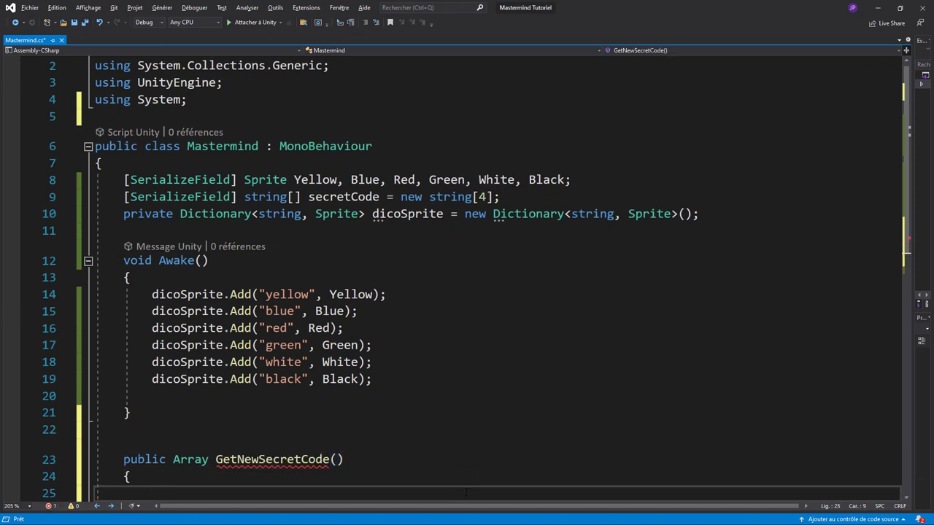
{"action": "left_click", "coordinate": [211, 412]}
{"action": "key", "text": "Delete"}
{"action": "scroll", "coordinate": [208, 292], "scroll_direction": "down", "scroll_amount": 4}
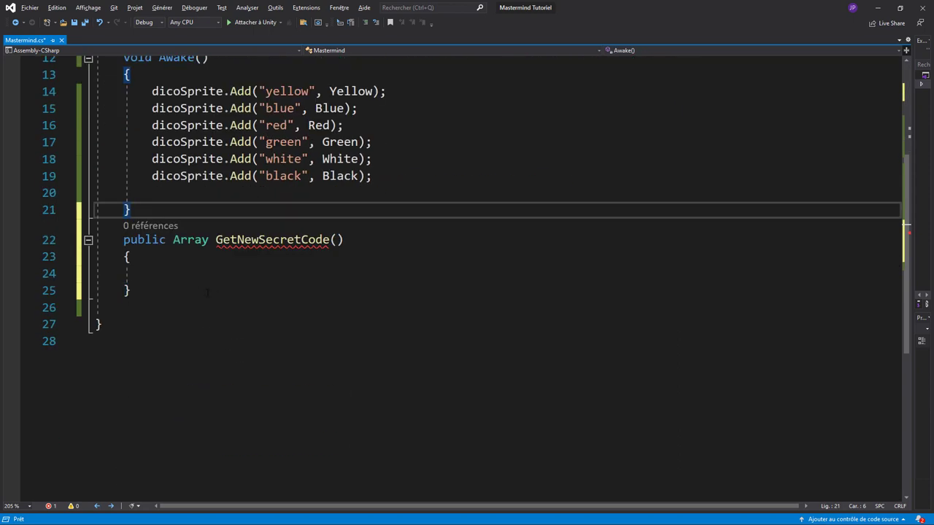
{"action": "left_click", "coordinate": [285, 273]}
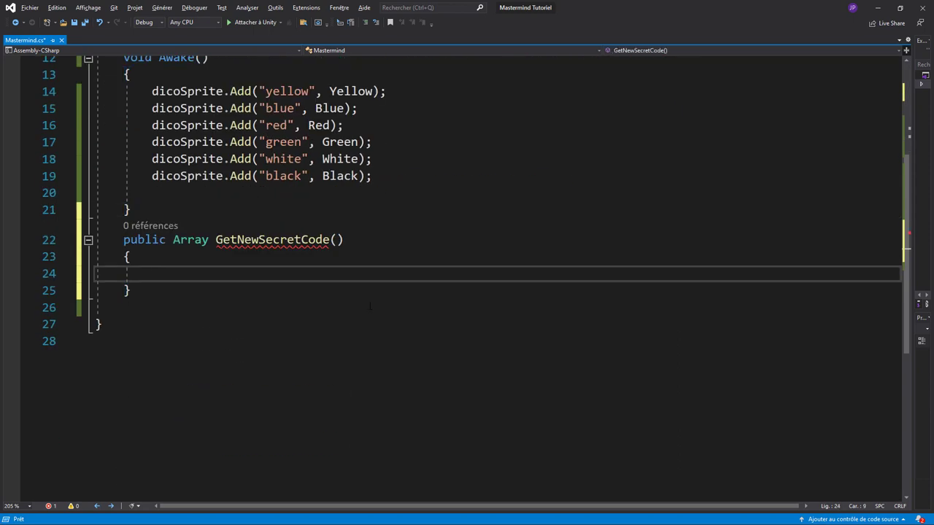
Insert a for loop running 4 times inside GetNewSecretCode.
{"action": "type", "text": "for"}
{"action": "key", "text": "Tab"}
{"action": "key", "text": "Tab"}
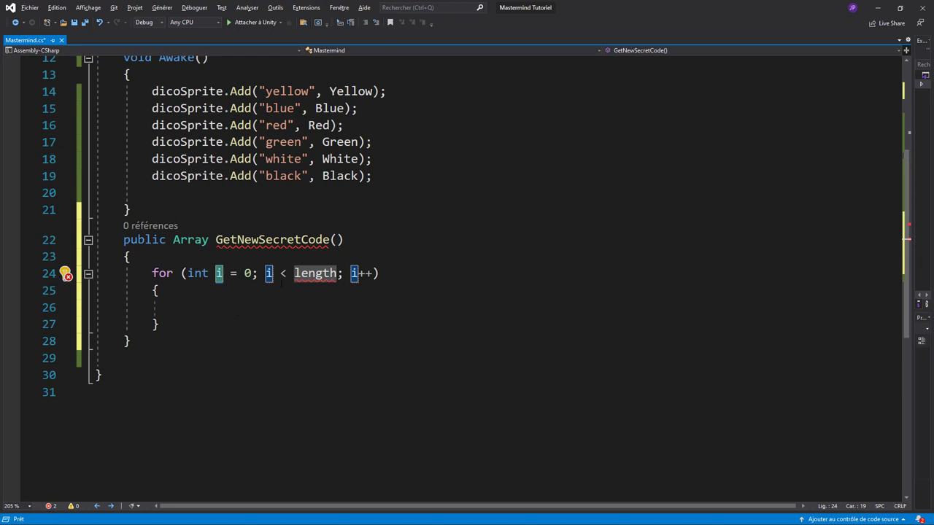
{"action": "double_click", "coordinate": [314, 273]}
{"action": "type", "text": "4"}
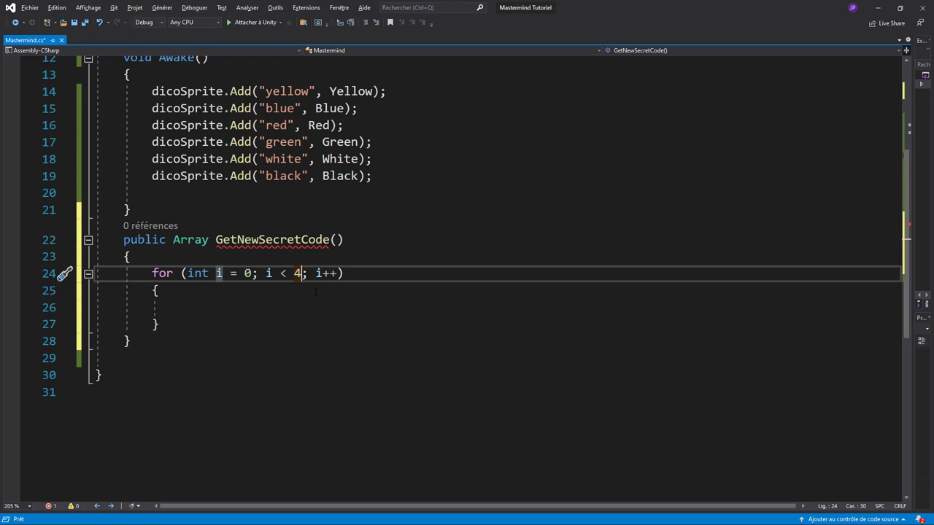
{"action": "key", "text": "Return"}
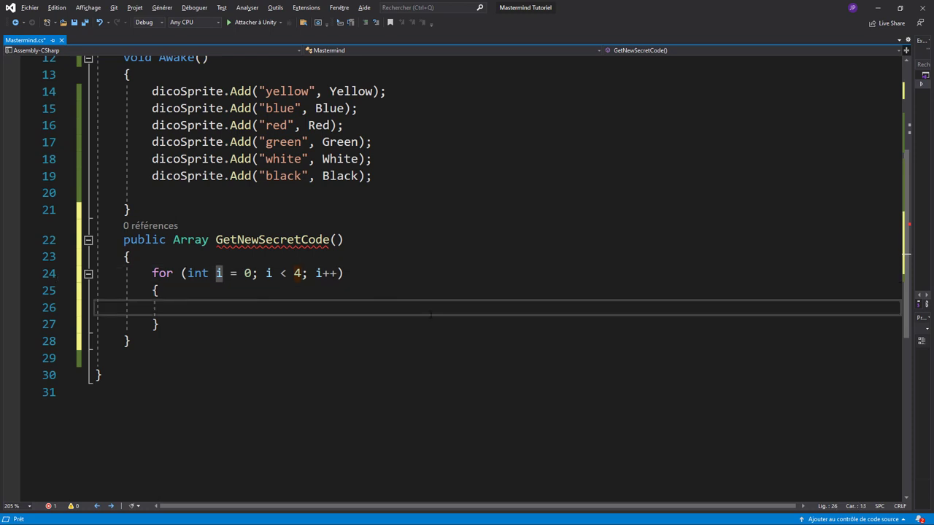
Begin 'int rnd = UnityEngine.Random.Range' in the loop body.
{"action": "type", "text": "int rn"}
{"action": "type", "text": "d"}
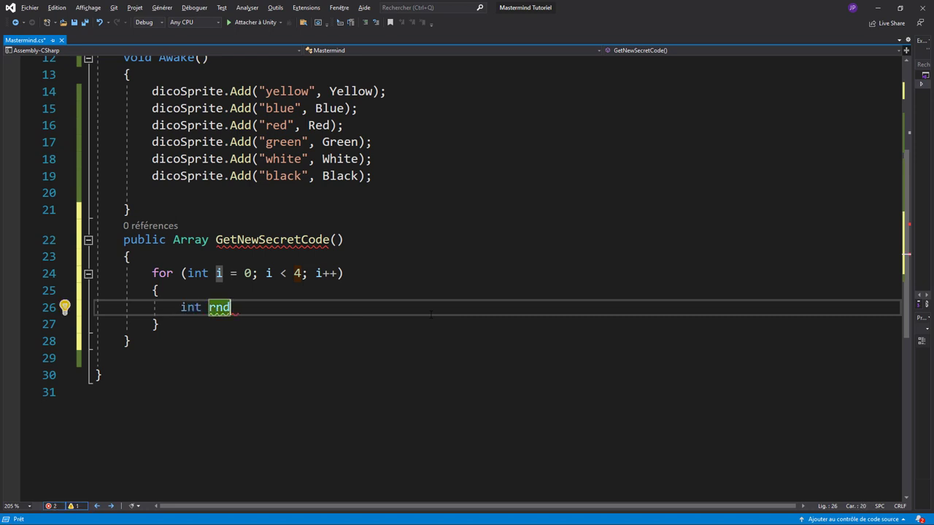
{"action": "type", "text": " = "}
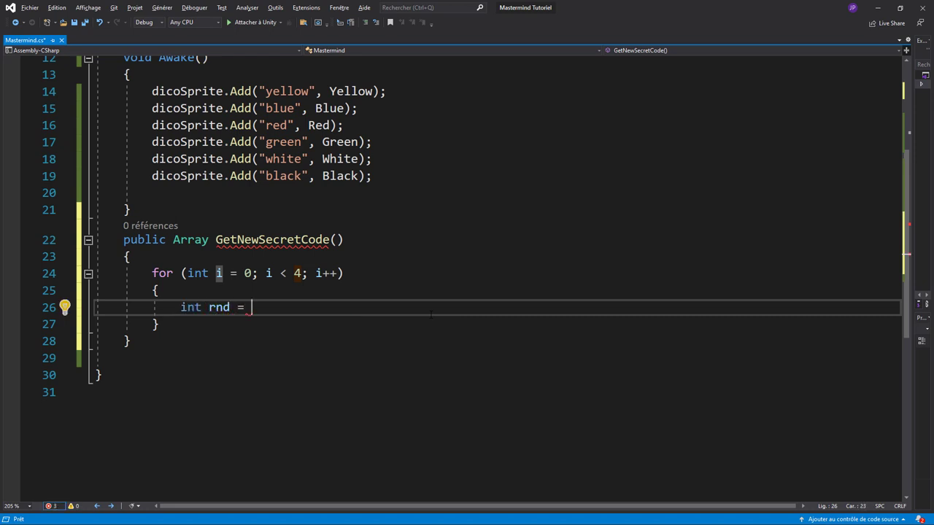
{"action": "type", "text": "ran"}
{"action": "key", "text": "Tab"}
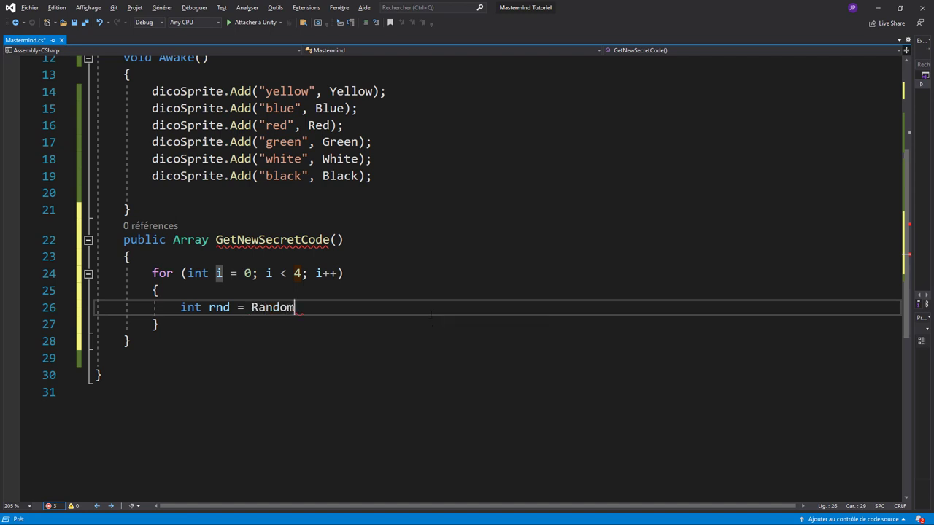
{"action": "type", "text": ".r"}
{"action": "key", "text": "BackSpace"}
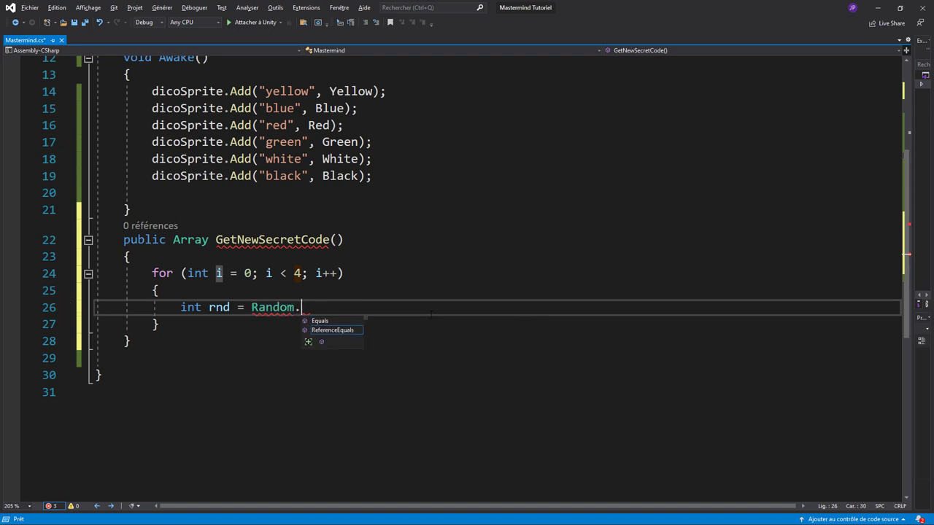
{"action": "key", "text": "BackSpace"}
{"action": "key", "text": "BackSpace"}
{"action": "key", "text": "BackSpace"}
{"action": "key", "text": "BackSpace"}
{"action": "key", "text": "BackSpace"}
{"action": "key", "text": "BackSpace"}
{"action": "key", "text": "BackSpace"}
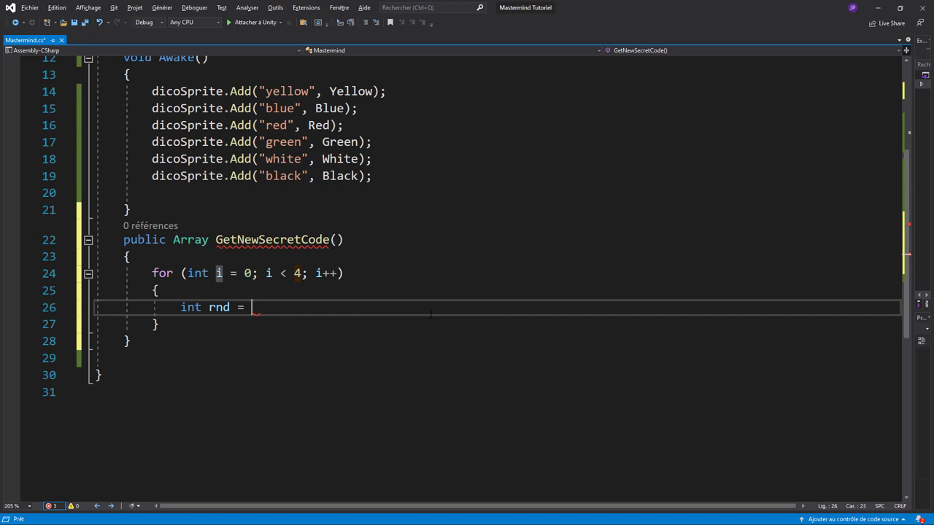
{"action": "type", "text": "unity"}
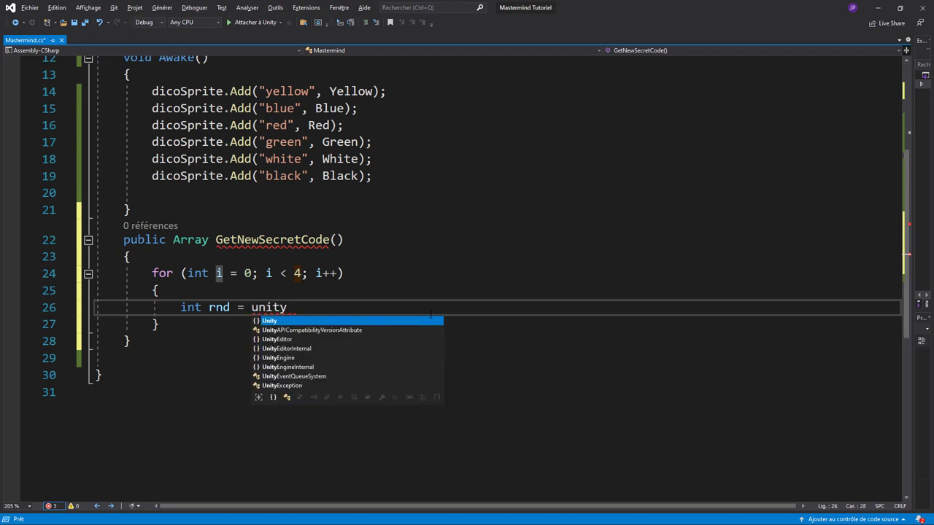
{"action": "key", "text": "Down"}
{"action": "key", "text": "Down"}
{"action": "key", "text": "Tab"}
{"action": "type", "text": ".r"}
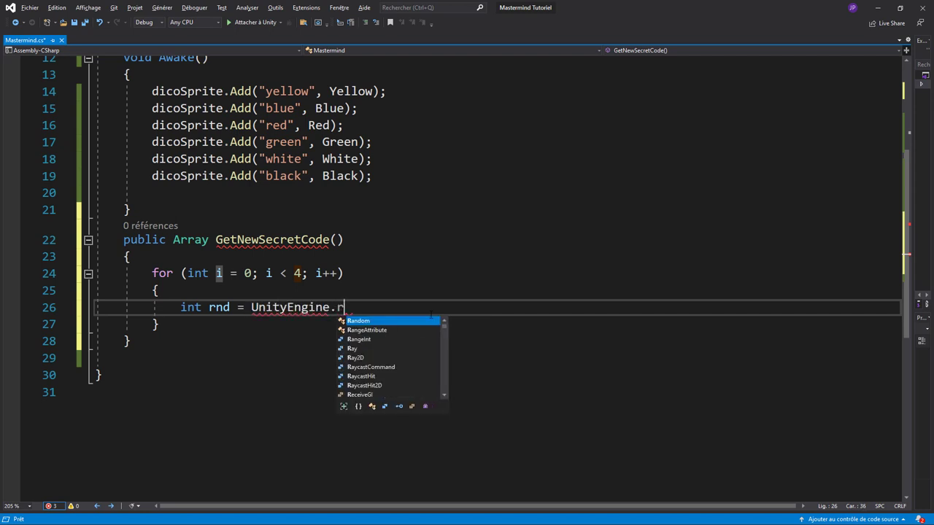
{"action": "type", "text": "an"}
{"action": "key", "text": "Tab"}
{"action": "type", "text": ".r"}
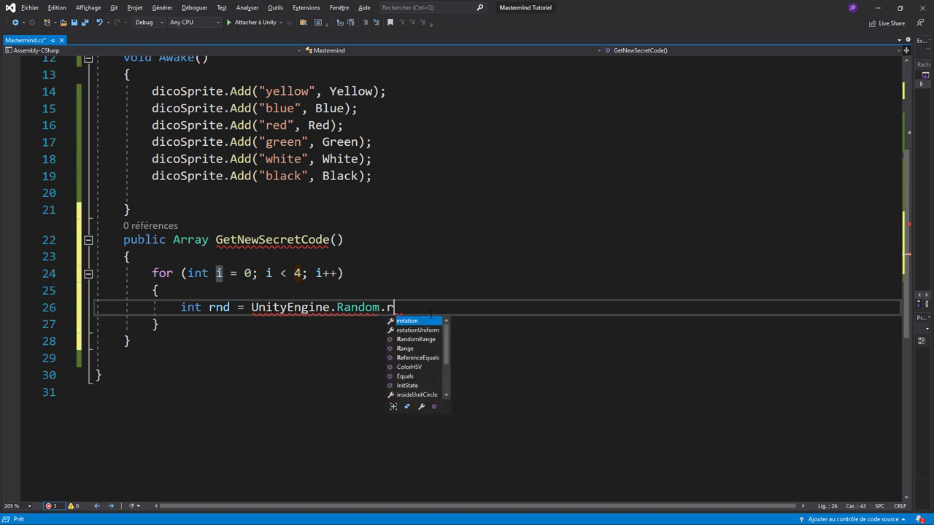
{"action": "key", "text": "Down"}
{"action": "key", "text": "Down"}
{"action": "key", "text": "Down"}
{"action": "key", "text": "Tab"}
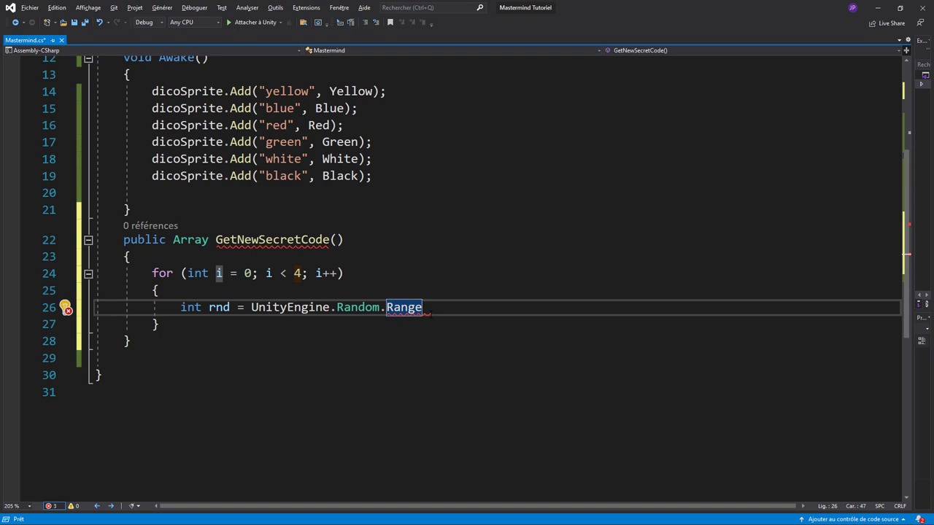
Pass (0, dicoSprite.Count) to Range and start a new line.
{"action": "type", "text": "(0"}
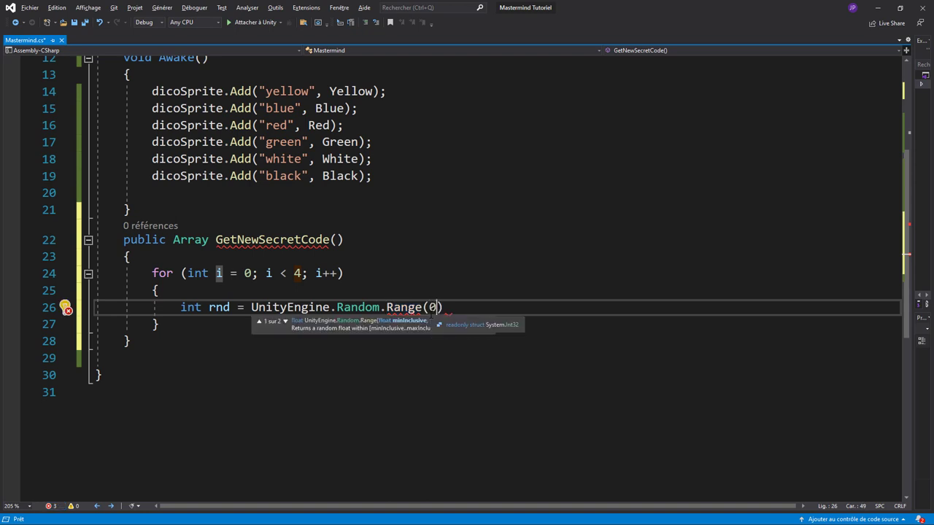
{"action": "type", "text": ", dico"}
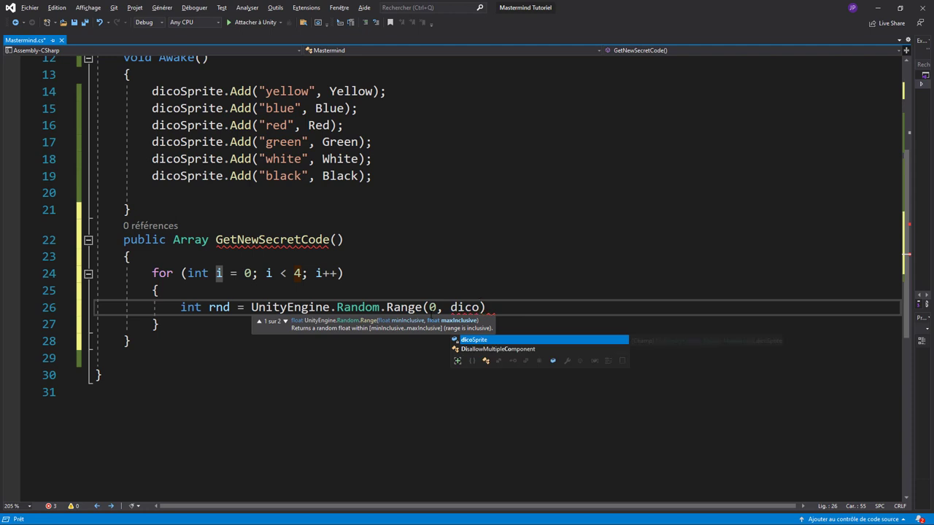
{"action": "key", "text": "Tab"}
{"action": "type", "text": "."}
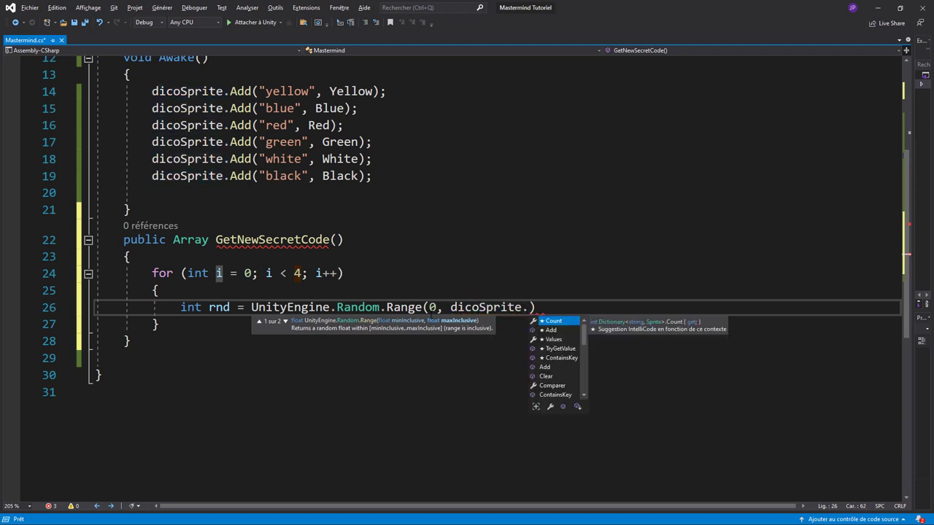
{"action": "type", "text": "co"}
{"action": "key", "text": "Tab"}
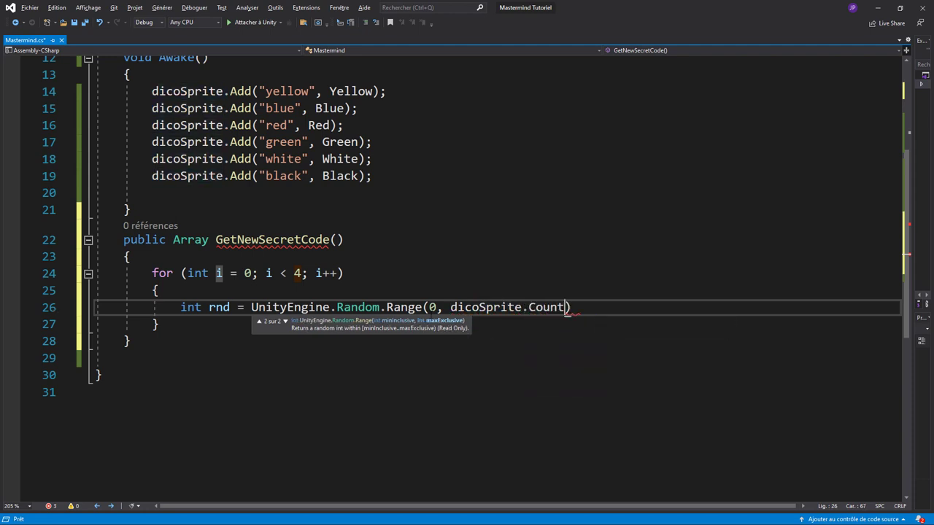
{"action": "type", "text": ");"}
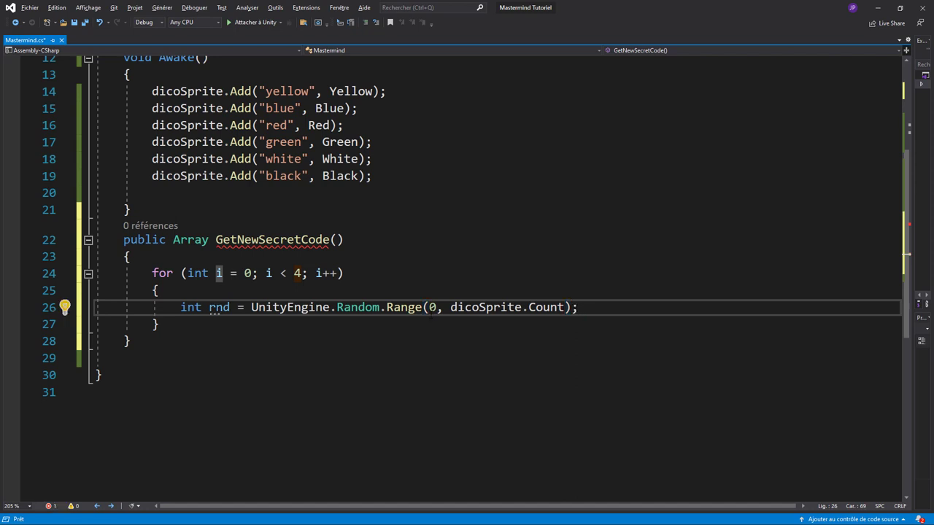
{"action": "key", "text": "Return"}
Type 'secretCode.SetValue(dicoSprite.Ele' as the loop's second statement.
{"action": "type", "text": "se"}
{"action": "key", "text": "Tab"}
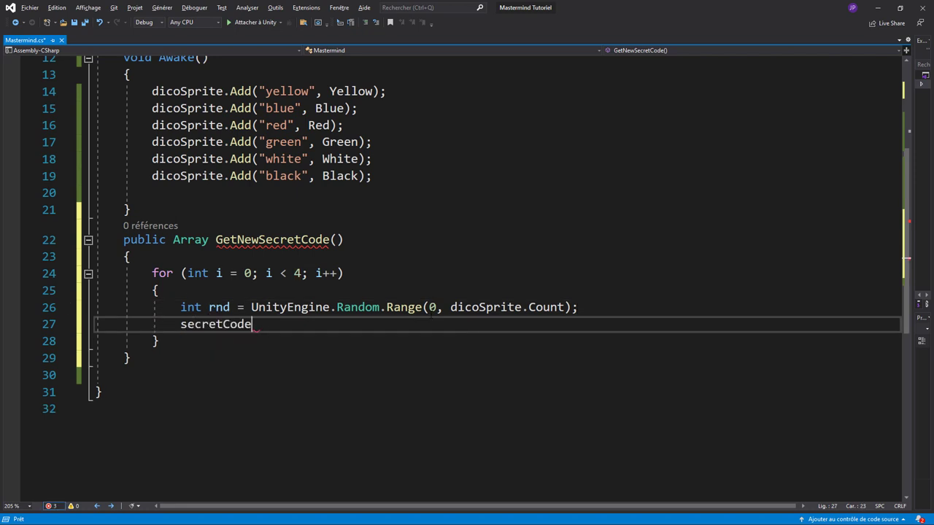
{"action": "type", "text": "."}
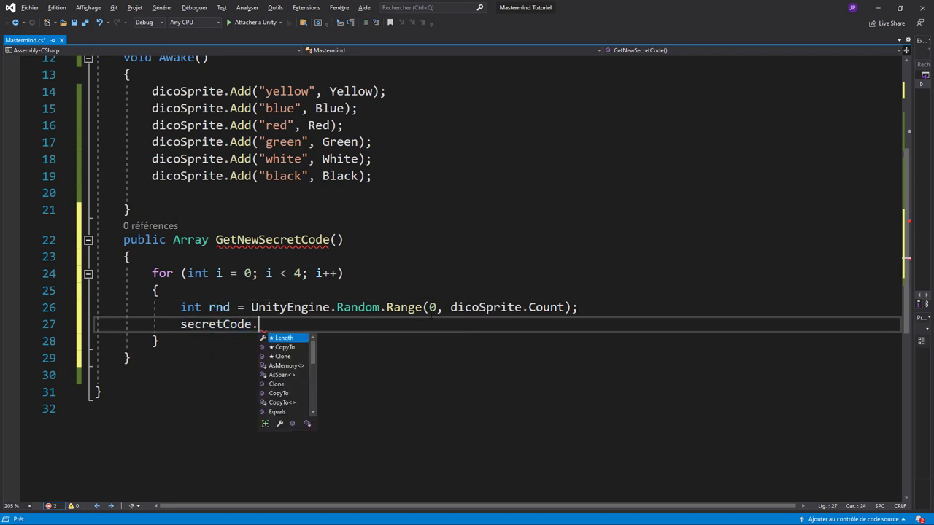
{"action": "type", "text": "set"}
{"action": "key", "text": "Tab"}
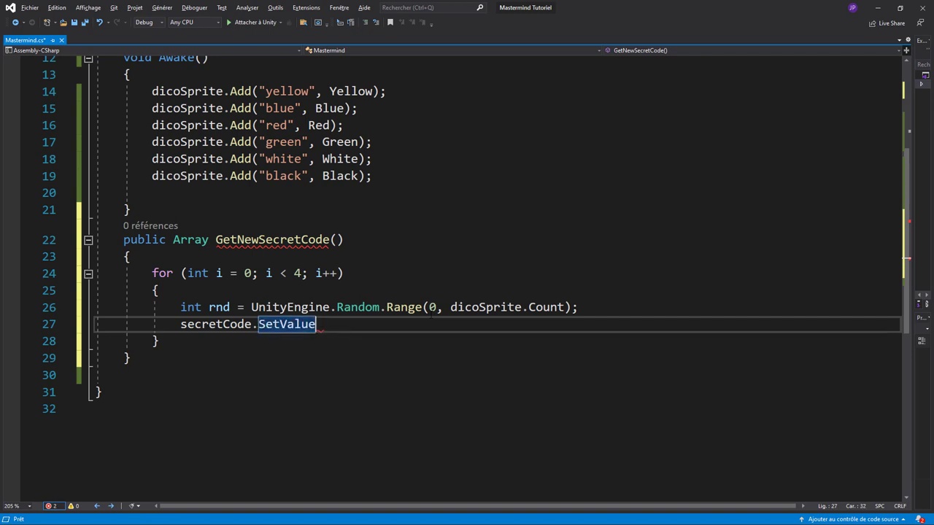
{"action": "type", "text": "("}
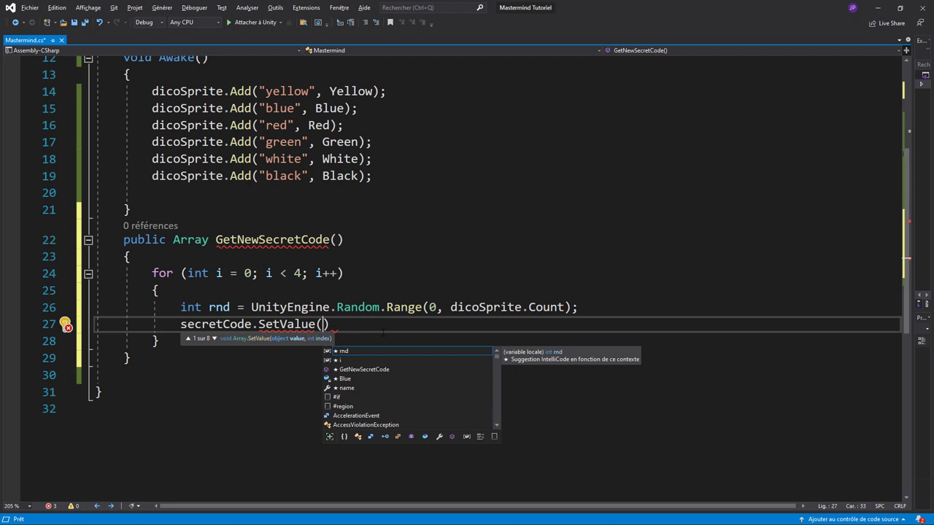
{"action": "type", "text": "dico"}
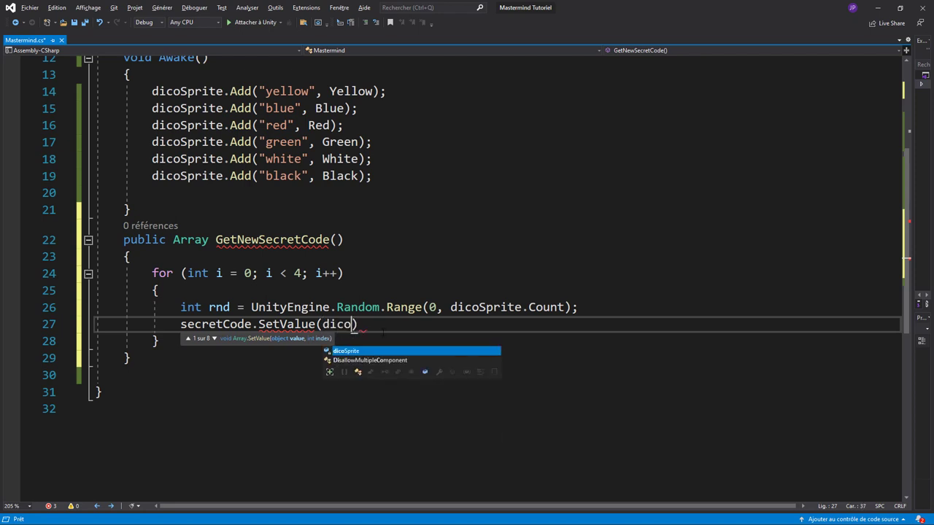
{"action": "key", "text": "Tab"}
{"action": "type", "text": ".el"}
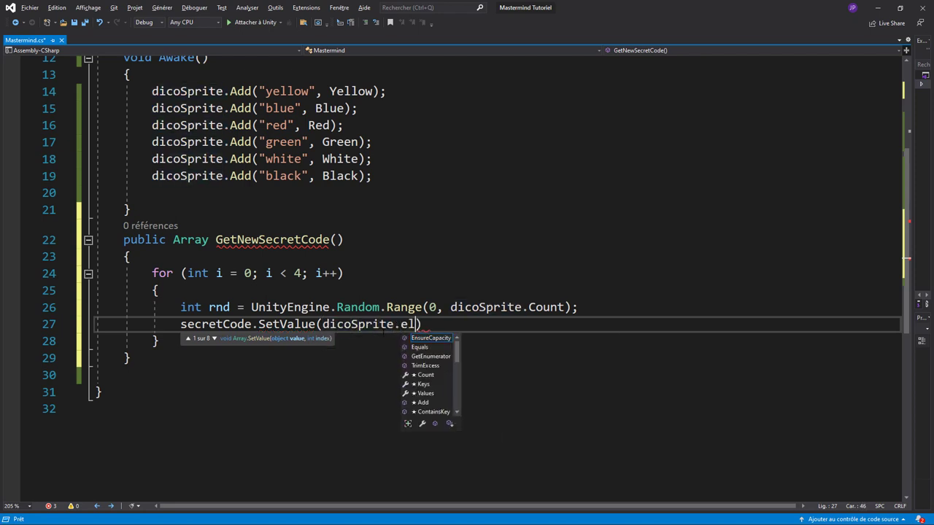
{"action": "key", "text": "BackSpace"}
{"action": "key", "text": "BackSpace"}
{"action": "type", "text": "El"}
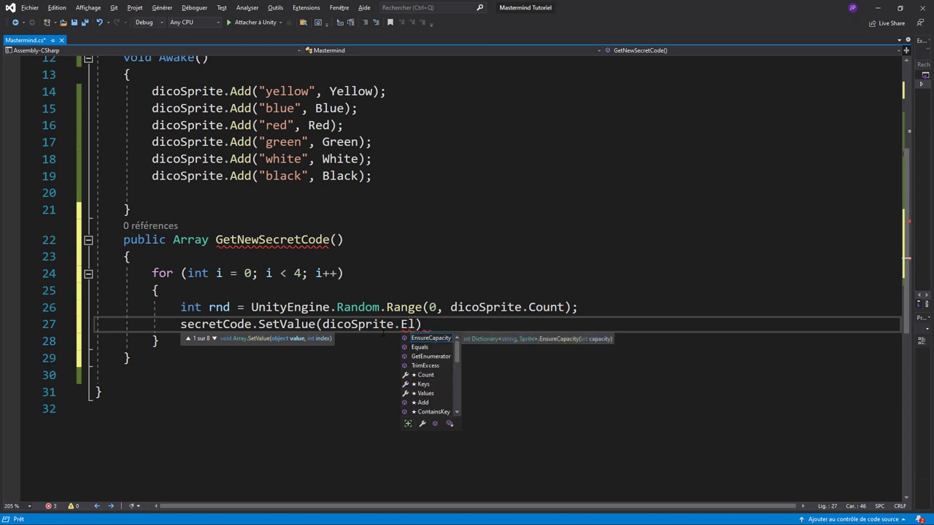
{"action": "key", "text": "BackSpace"}
{"action": "key", "text": "BackSpace"}
{"action": "key", "text": "BackSpace"}
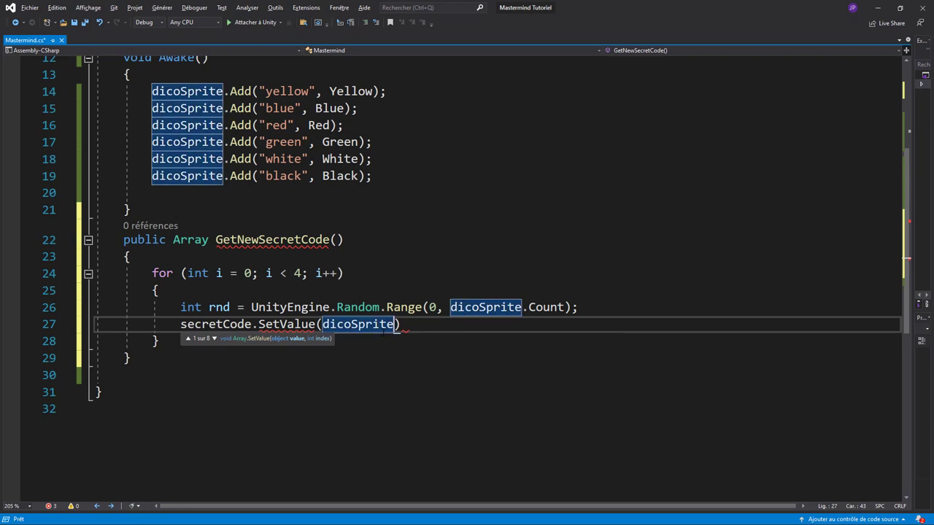
{"action": "type", "text": ".El"}
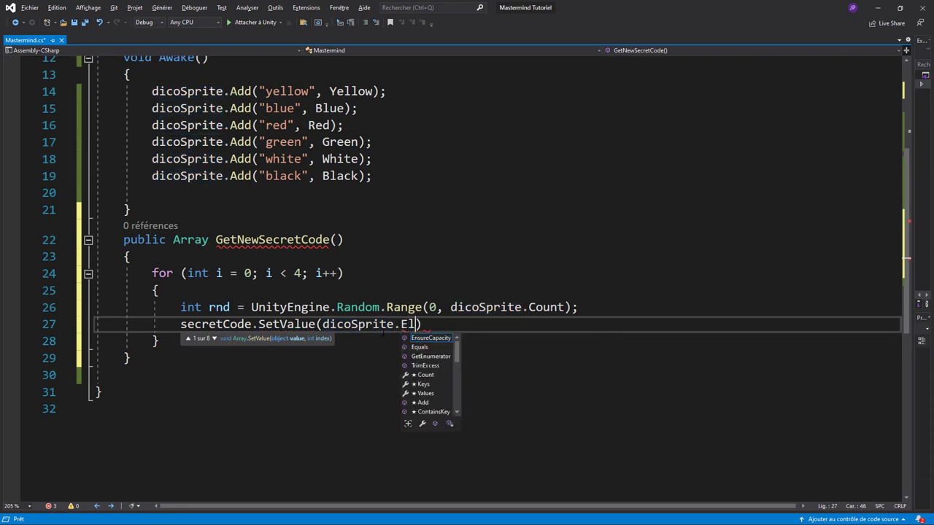
{"action": "type", "text": "e"}
Swap 'using System.Collections;' for 'using System.Linq;' and save Mastermind.cs.
{"action": "scroll", "coordinate": [383, 185], "scroll_direction": "up", "scroll_amount": 4}
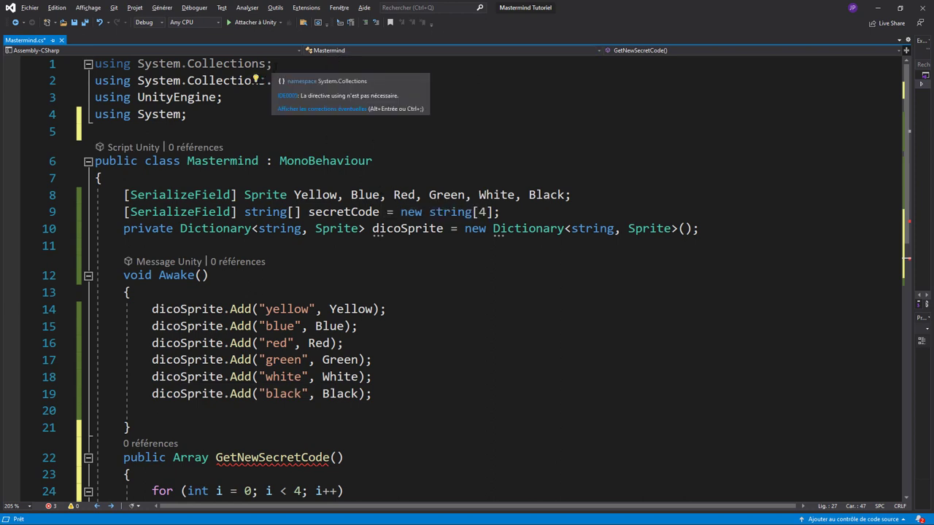
{"action": "left_click_drag", "start_coordinate": [273, 63], "coordinate": [95, 64]}
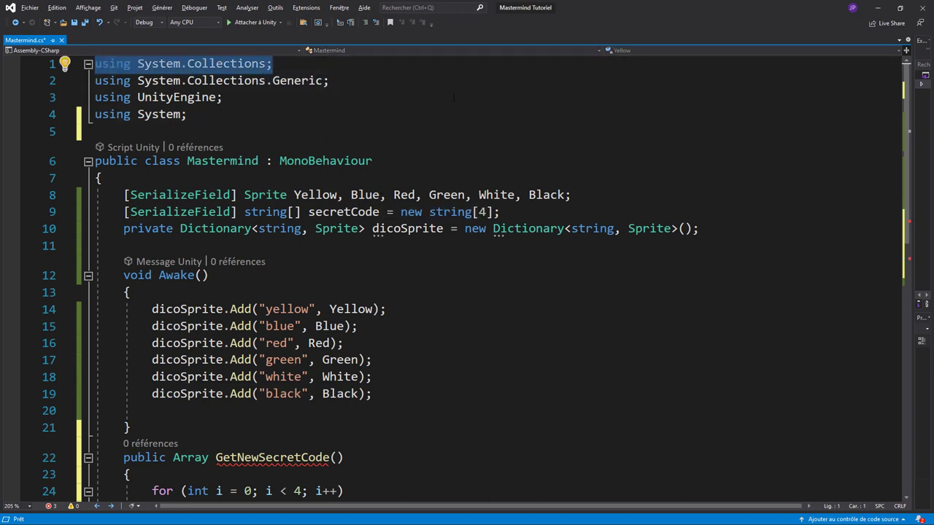
{"action": "type", "text": "using "}
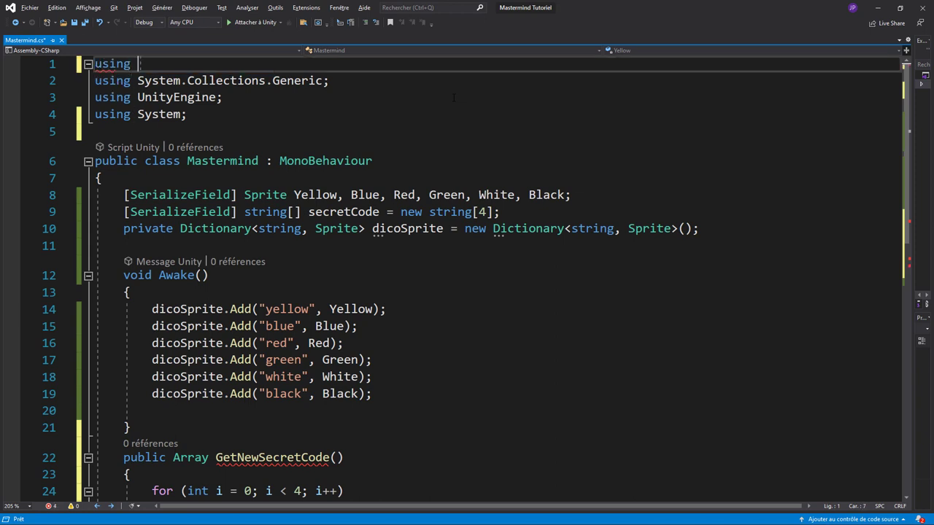
{"action": "type", "text": "sys"}
{"action": "key", "text": "Tab"}
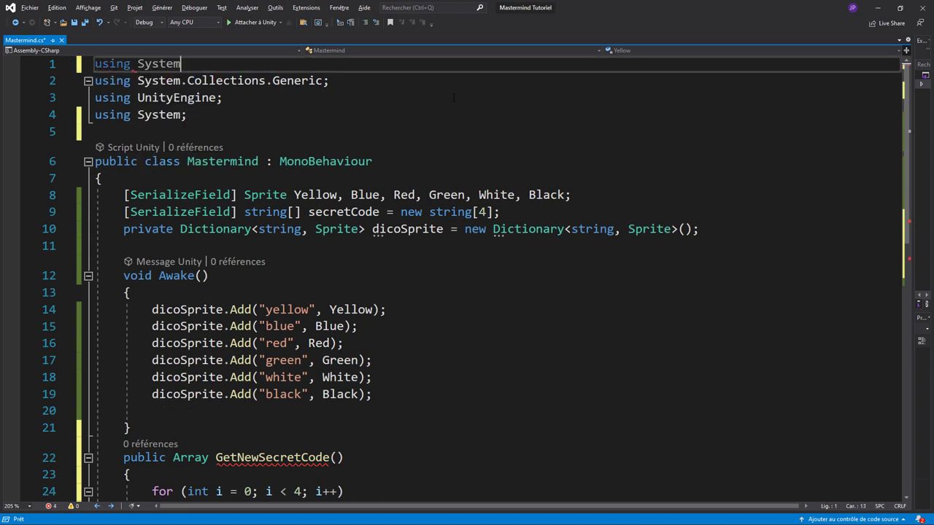
{"action": "type", "text": ".lin"}
{"action": "key", "text": "Tab"}
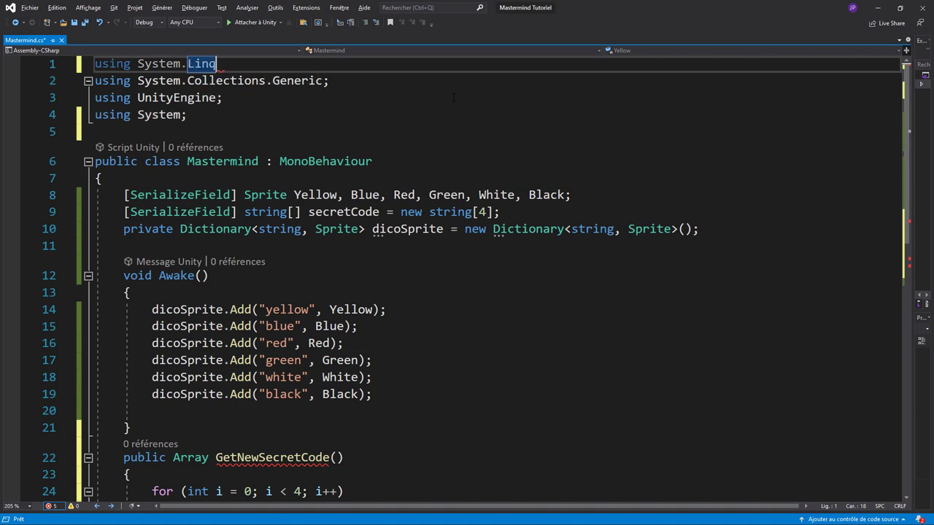
{"action": "type", "text": ";"}
{"action": "key", "text": "ctrl+s"}
{"action": "scroll", "coordinate": [454, 97], "scroll_direction": "down", "scroll_amount": 1}
Complete line 27 as secretCode.SetValue(dicoSprite.ElementAt(rnd).Key, i);.
{"action": "scroll", "coordinate": [423, 255], "scroll_direction": "down", "scroll_amount": 3}
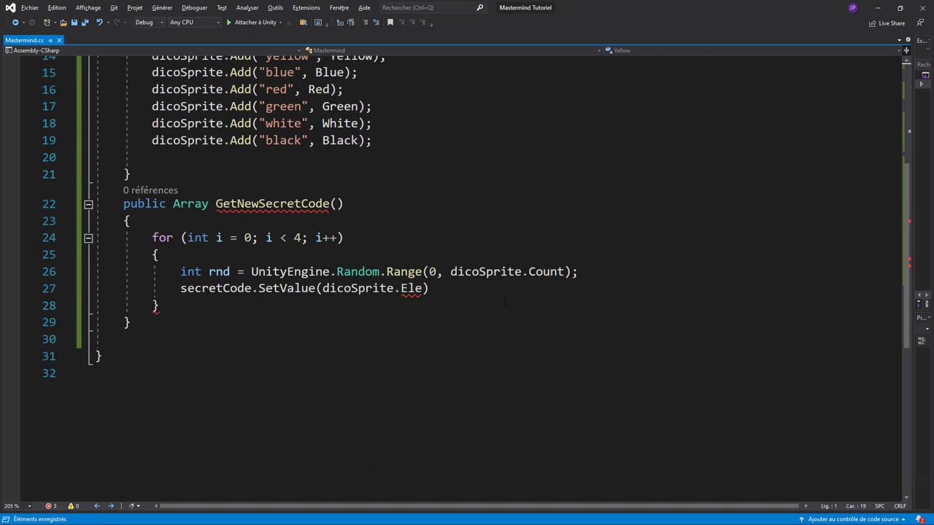
{"action": "double_click", "coordinate": [409, 289]}
{"action": "type", "text": "Ele"}
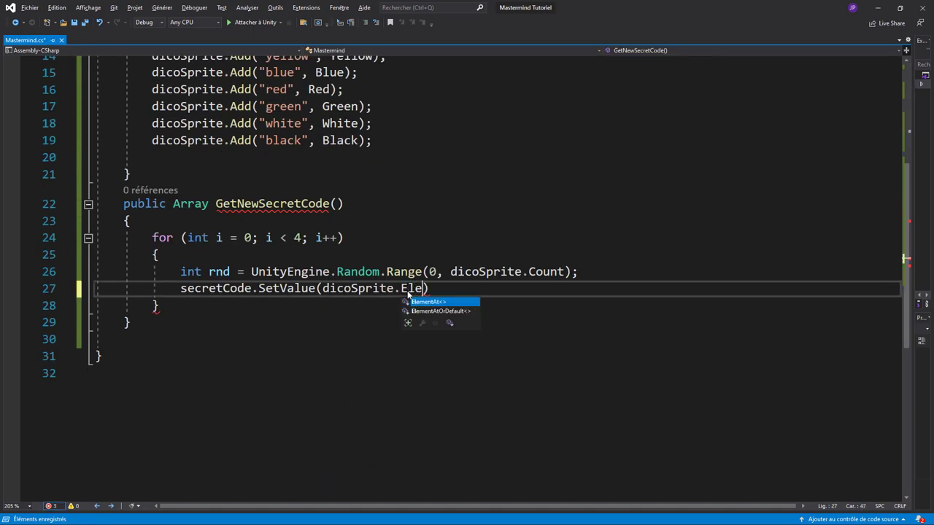
{"action": "key", "text": "Tab"}
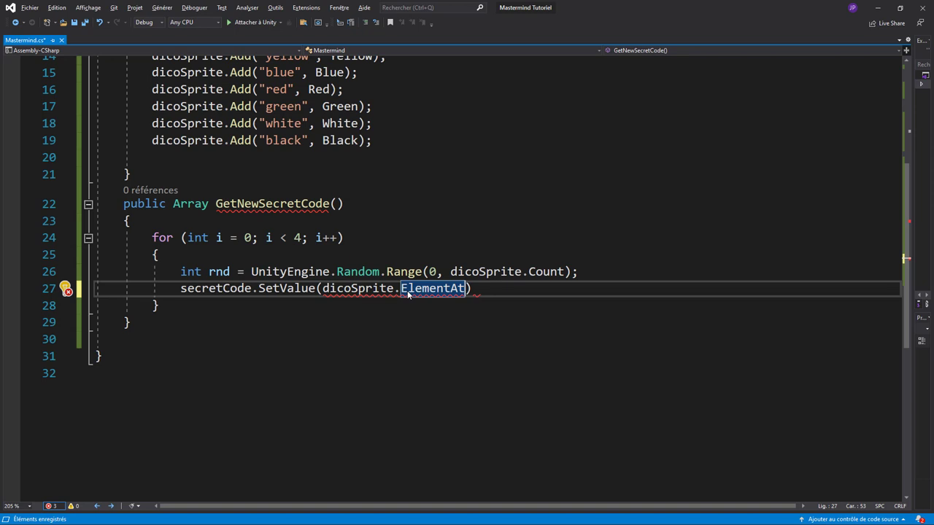
{"action": "type", "text": "("}
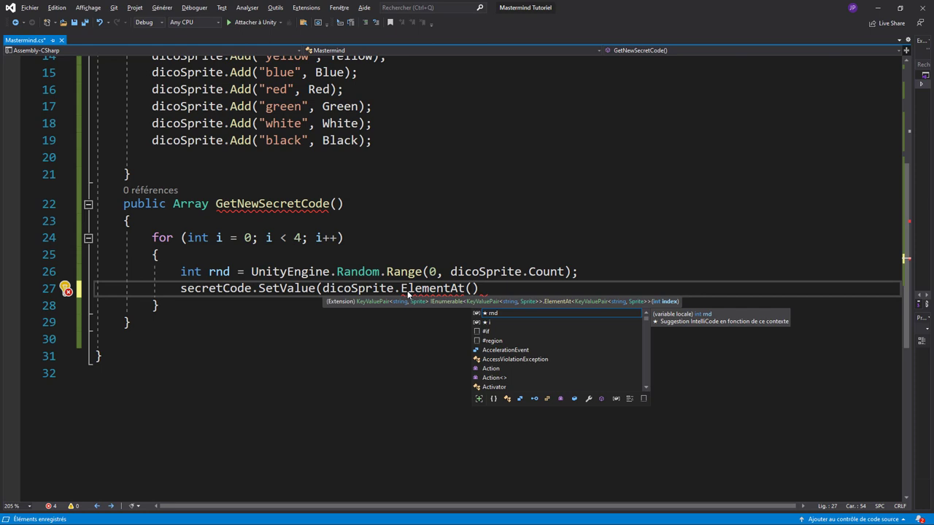
{"action": "type", "text": "rnd"}
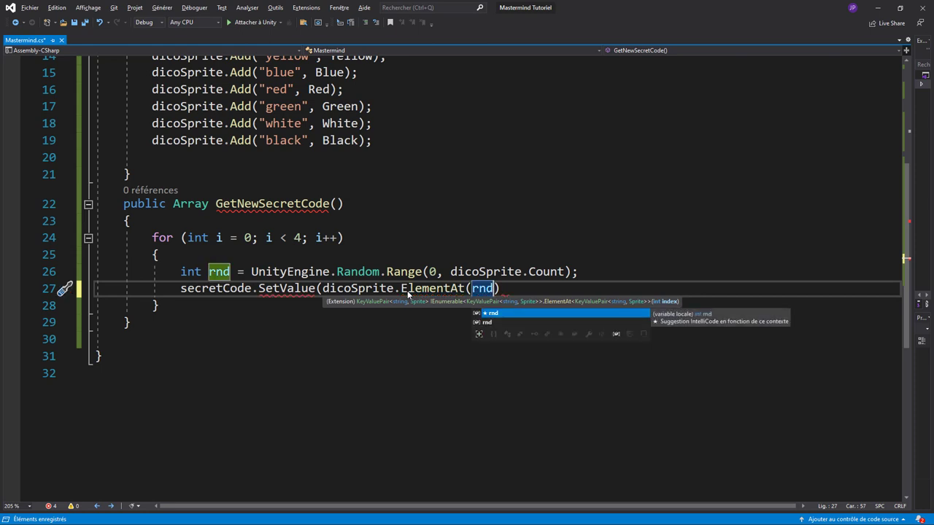
{"action": "type", "text": ")/"}
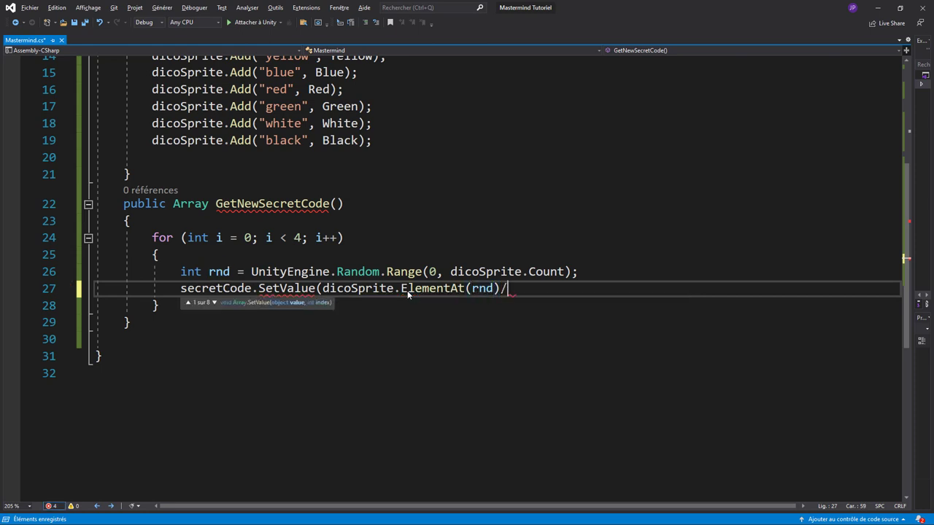
{"action": "type", "text": "ke"}
{"action": "key", "text": "BackSpace"}
{"action": "key", "text": "BackSpace"}
{"action": "key", "text": "BackSpace"}
{"action": "type", "text": ".ke"}
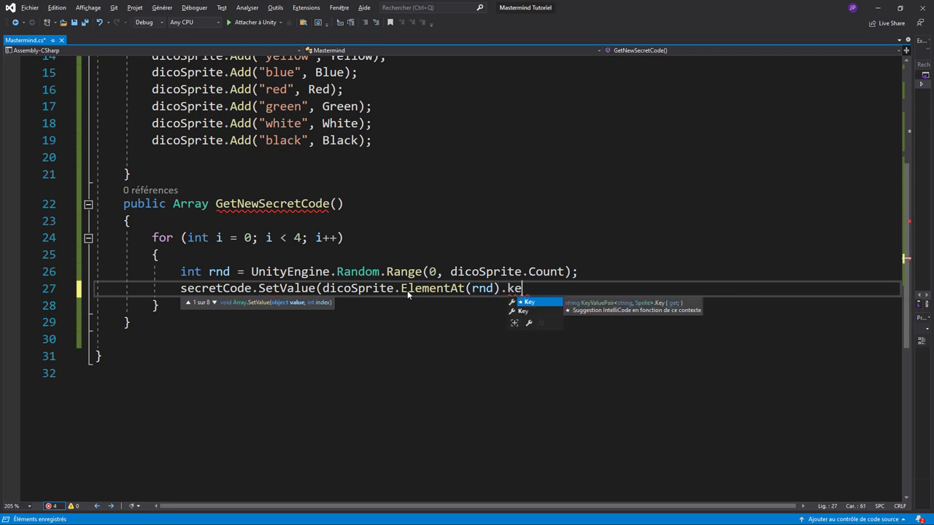
{"action": "key", "text": "Tab"}
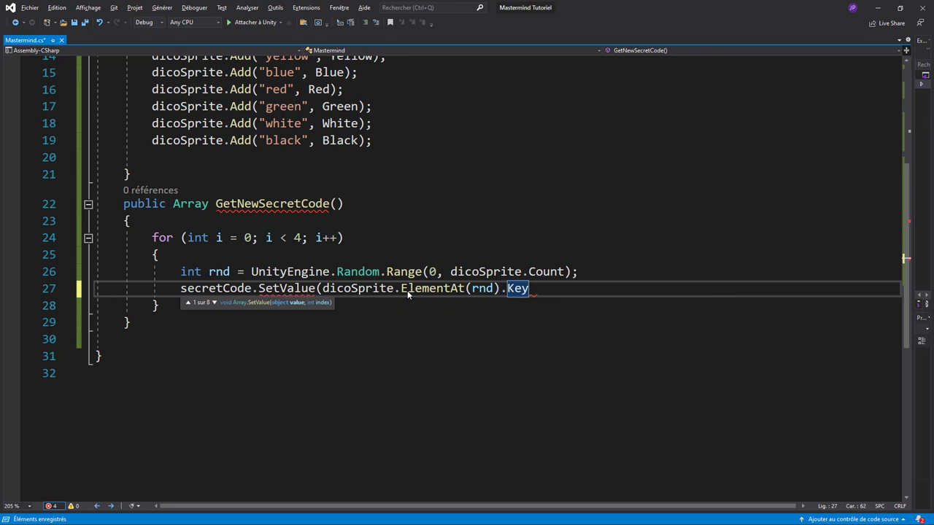
{"action": "type", "text": ","}
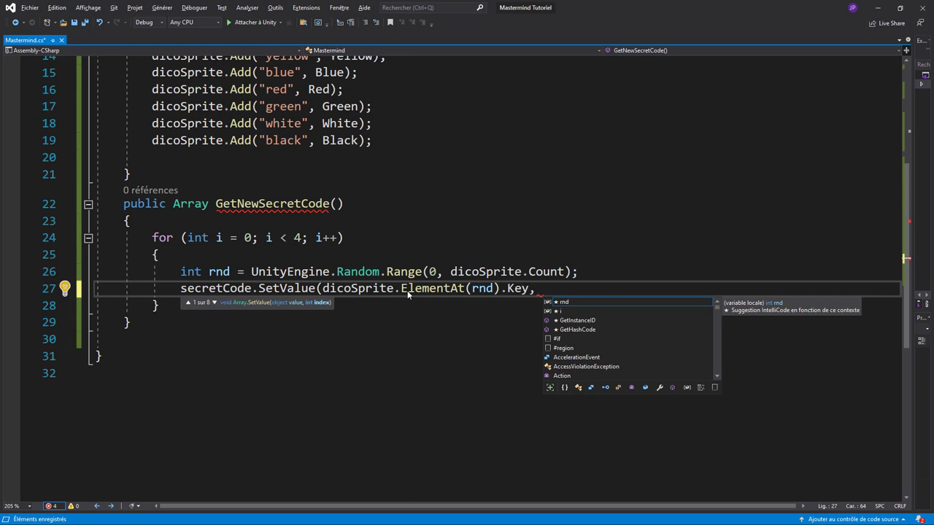
{"action": "type", "text": "i"}
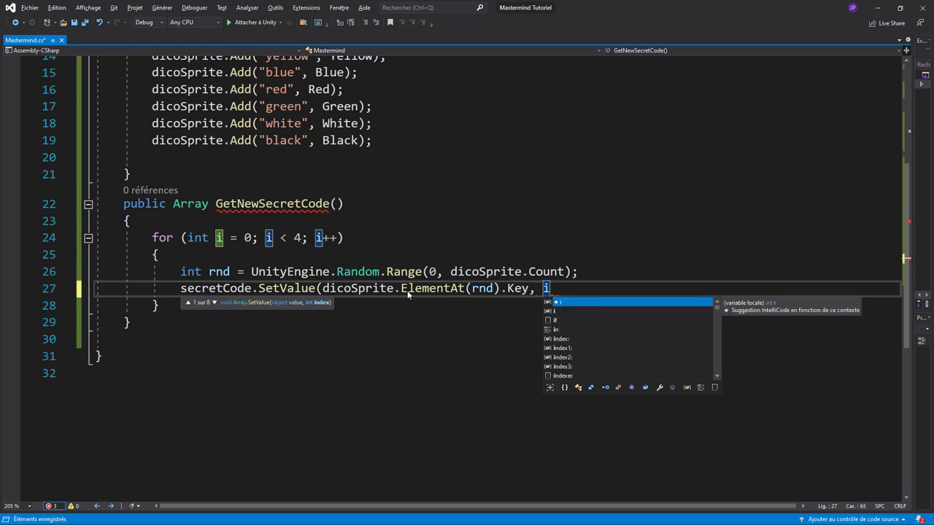
{"action": "type", "text": ")"}
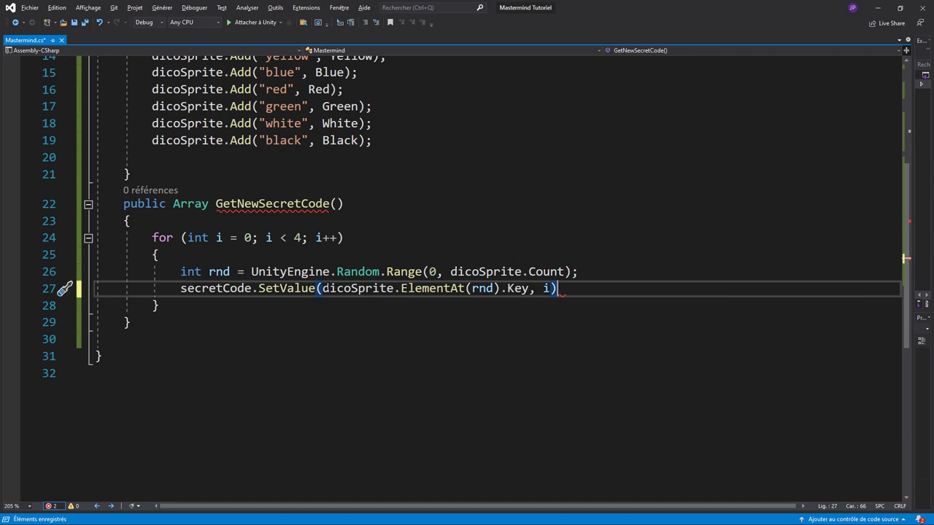
{"action": "type", "text": ";"}
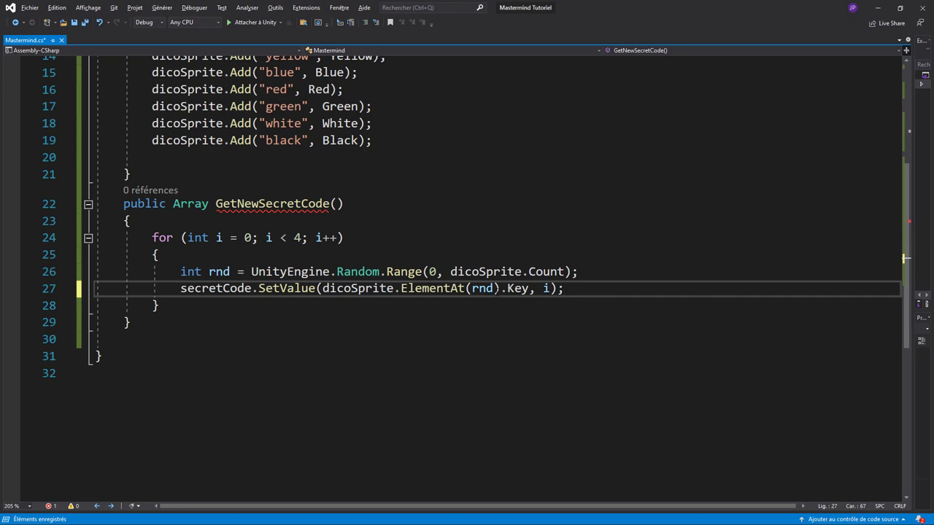
Add 'return secretCode;' after the loop, leaving a blank line above it.
{"action": "scroll", "coordinate": [905, 258], "scroll_direction": "up", "scroll_amount": 3}
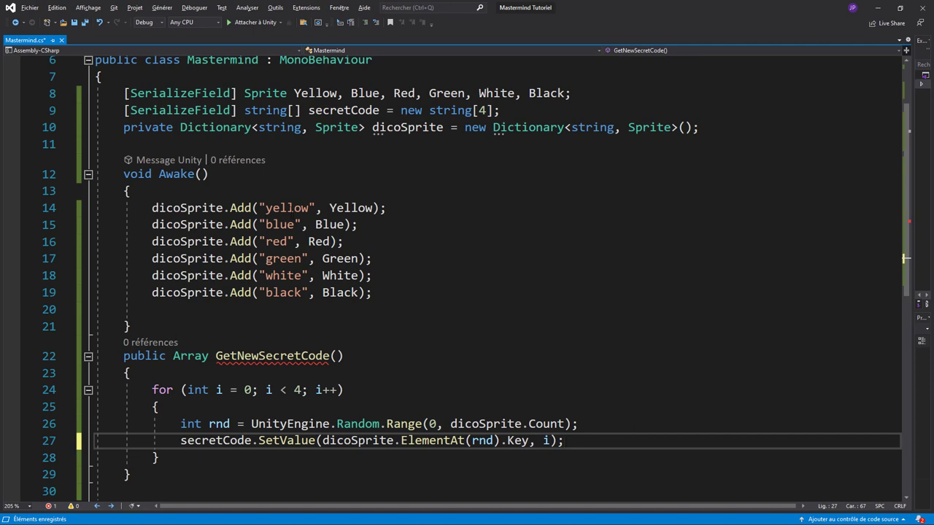
{"action": "double_click", "coordinate": [287, 207]}
{"action": "scroll", "coordinate": [424, 331], "scroll_direction": "down", "scroll_amount": 5}
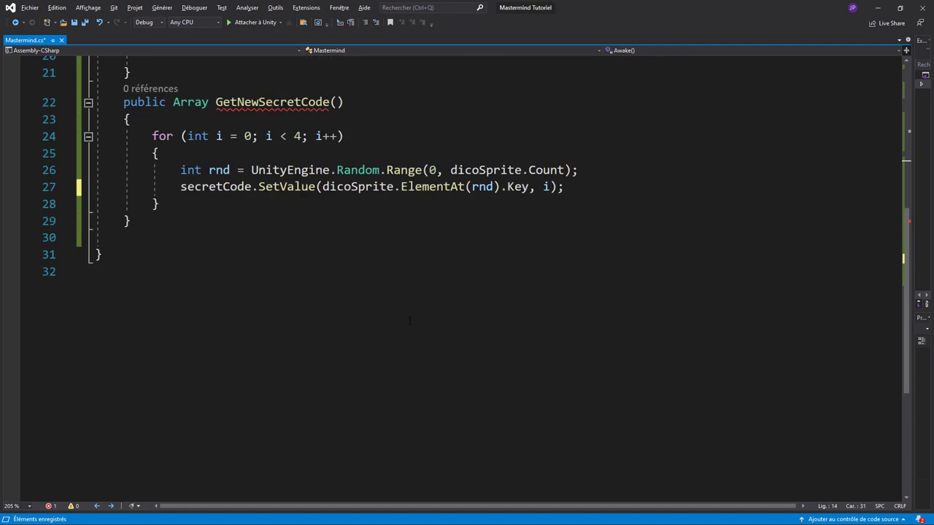
{"action": "left_click", "coordinate": [196, 205]}
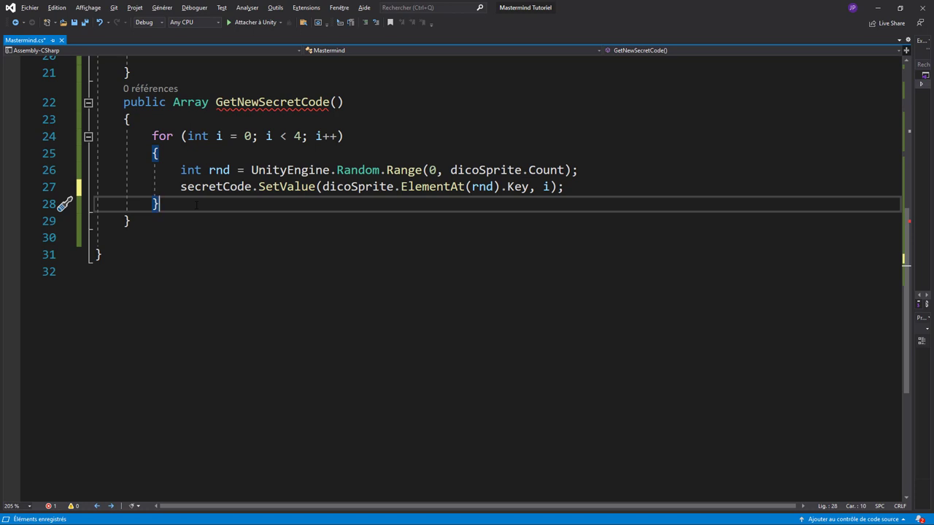
{"action": "key", "text": "Return"}
{"action": "key", "text": "Return"}
{"action": "type", "text": "r"}
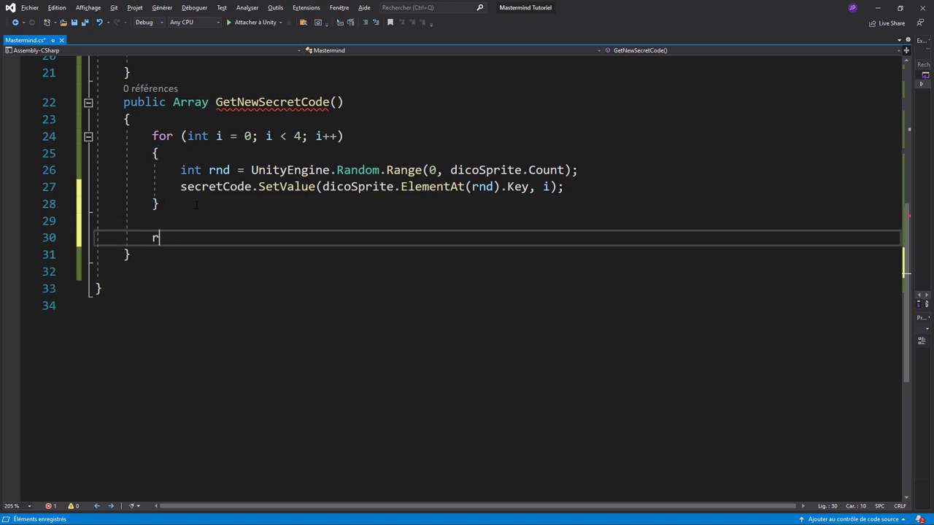
{"action": "type", "text": "etu"}
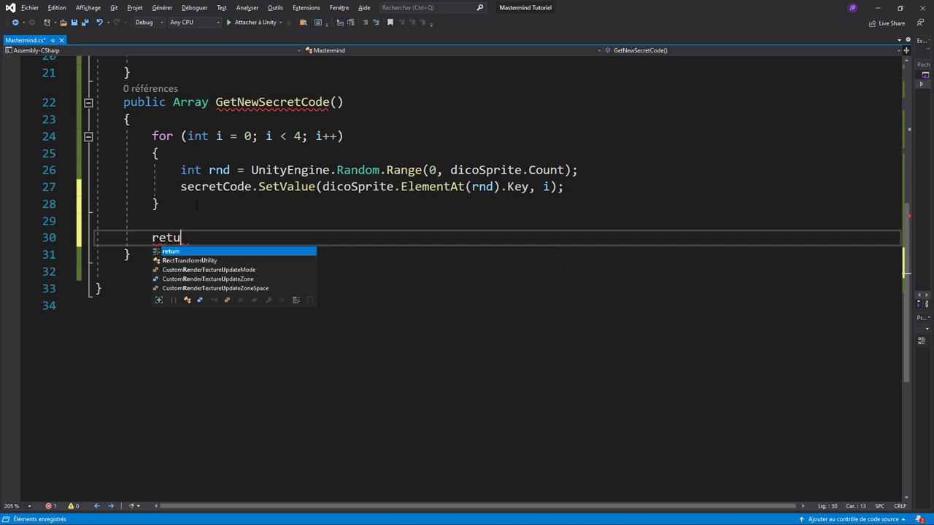
{"action": "type", "text": "rn se"}
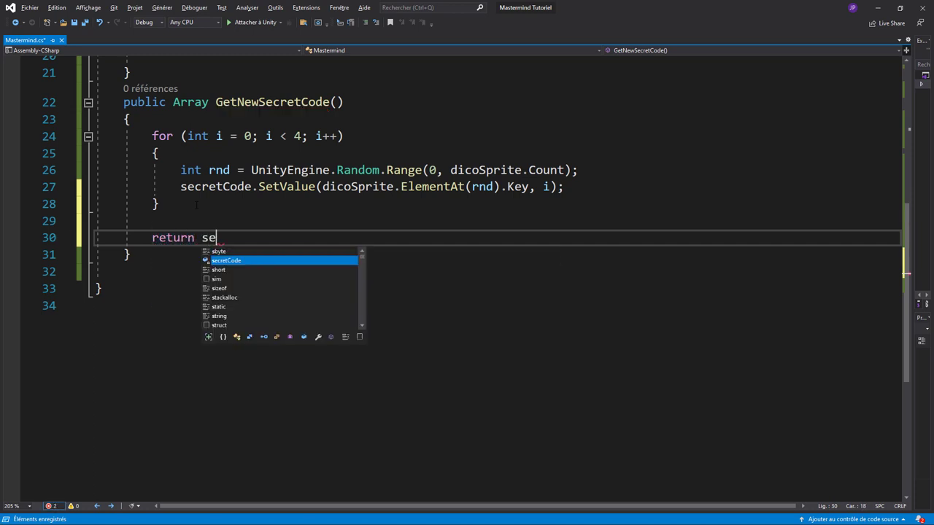
{"action": "type", "text": "c"}
{"action": "key", "text": "Tab"}
{"action": "type", "text": ";"}
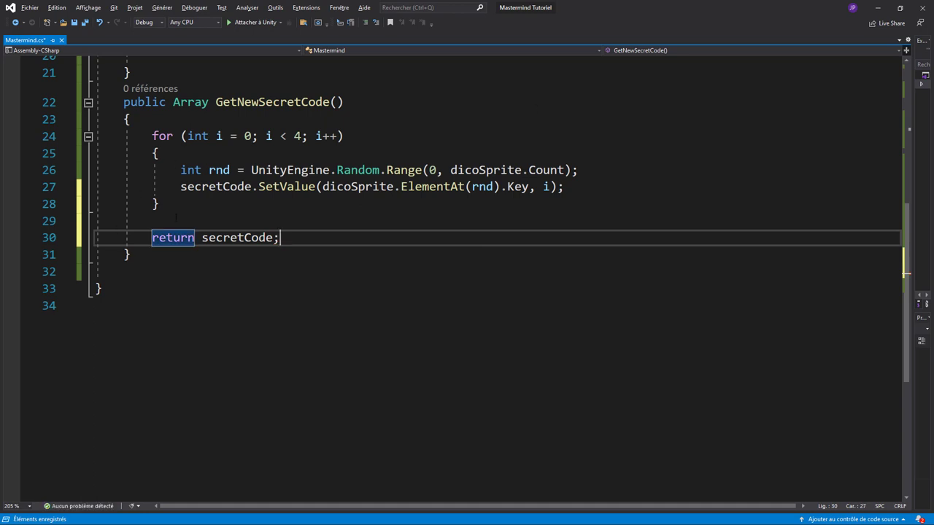
{"action": "left_click", "coordinate": [183, 216]}
{"action": "key", "text": "Return"}
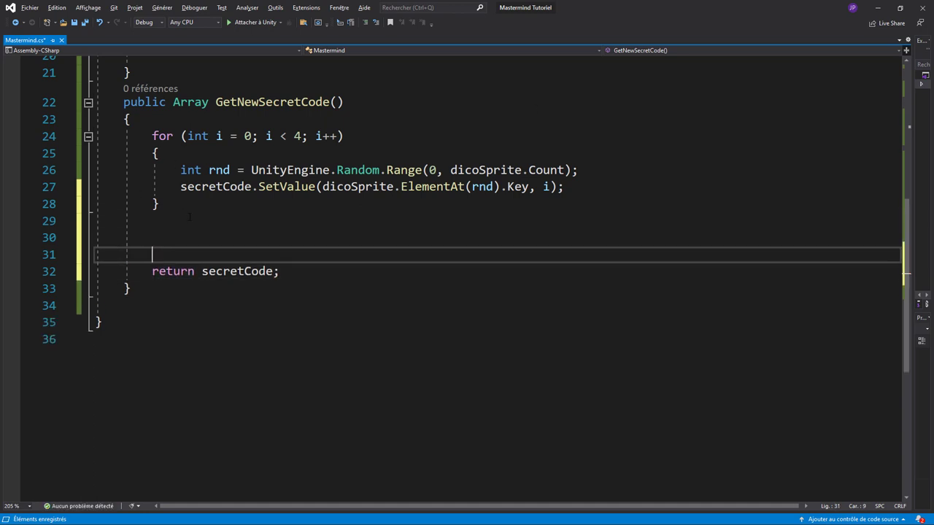
Begin line 31 with transform.Find("c1").GetComponent<Ima.
{"action": "type", "text": "tra"}
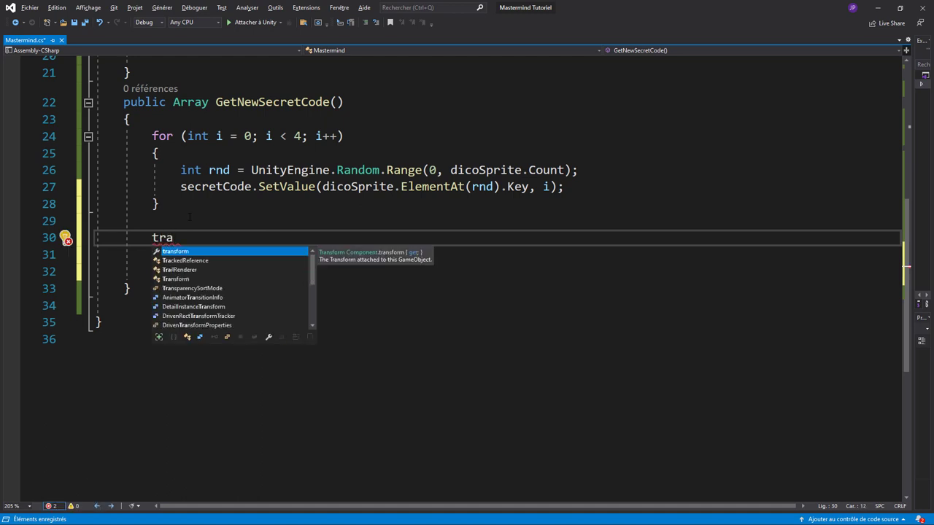
{"action": "key", "text": "Tab"}
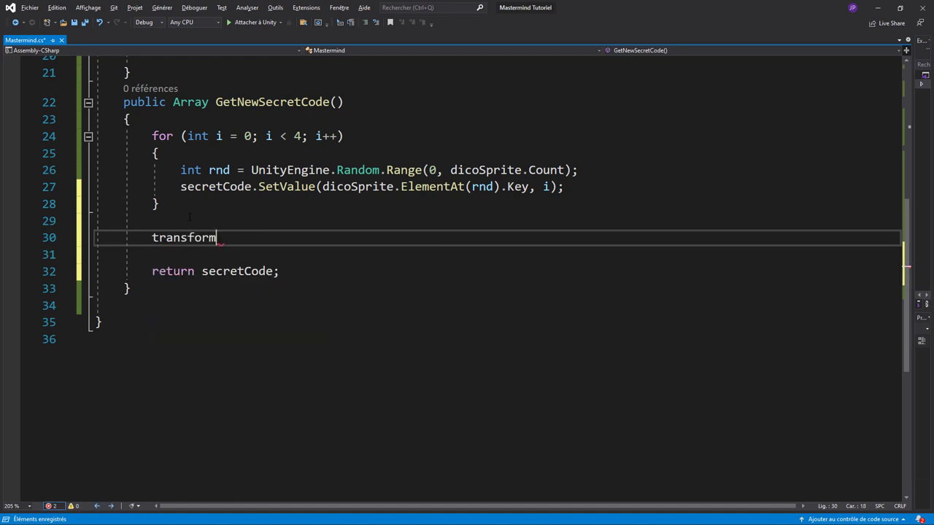
{"action": "type", "text": ".fin"}
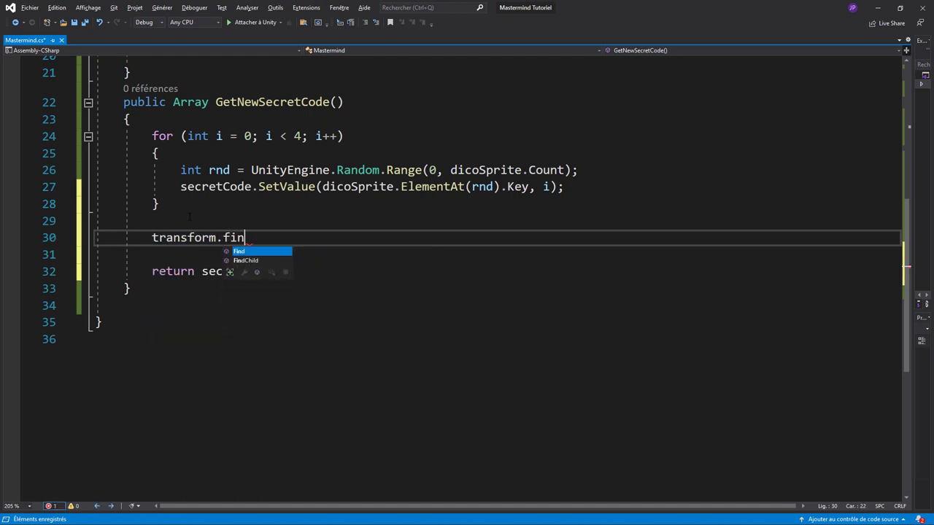
{"action": "type", "text": "("}
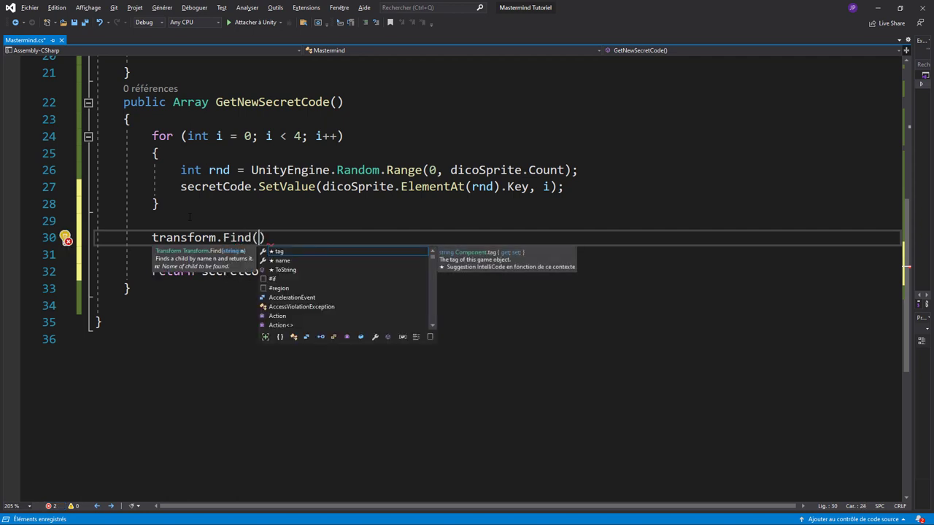
{"action": "type", "text": "\"c"}
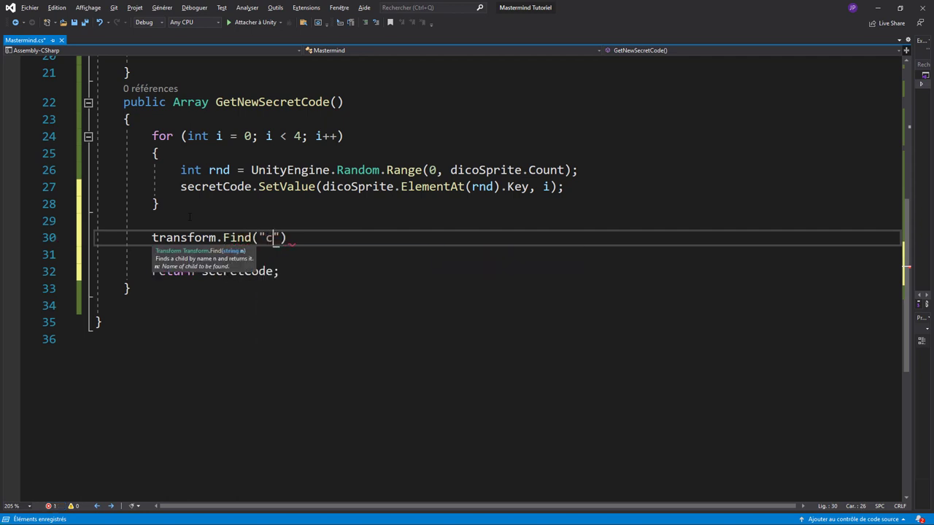
{"action": "type", "text": "1"}
{"action": "type", "text": "\")"}
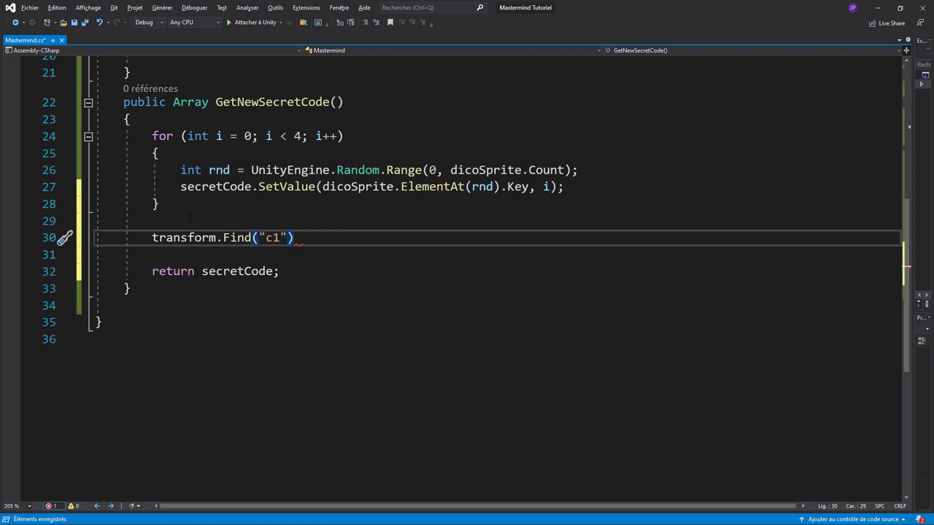
{"action": "type", "text": ".get"}
{"action": "key", "text": "Down"}
{"action": "key", "text": "Down"}
{"action": "key", "text": "Down"}
{"action": "key", "text": "Down"}
{"action": "key", "text": "Tab"}
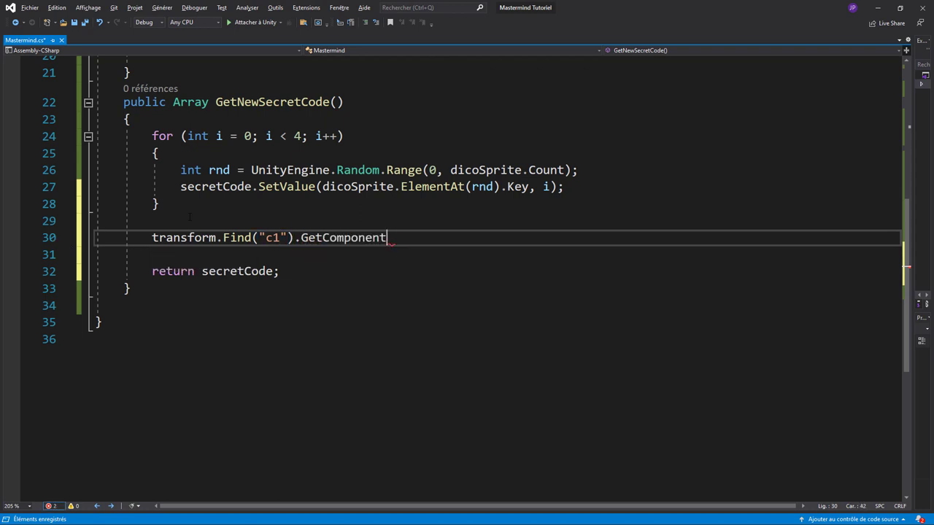
{"action": "type", "text": "<"}
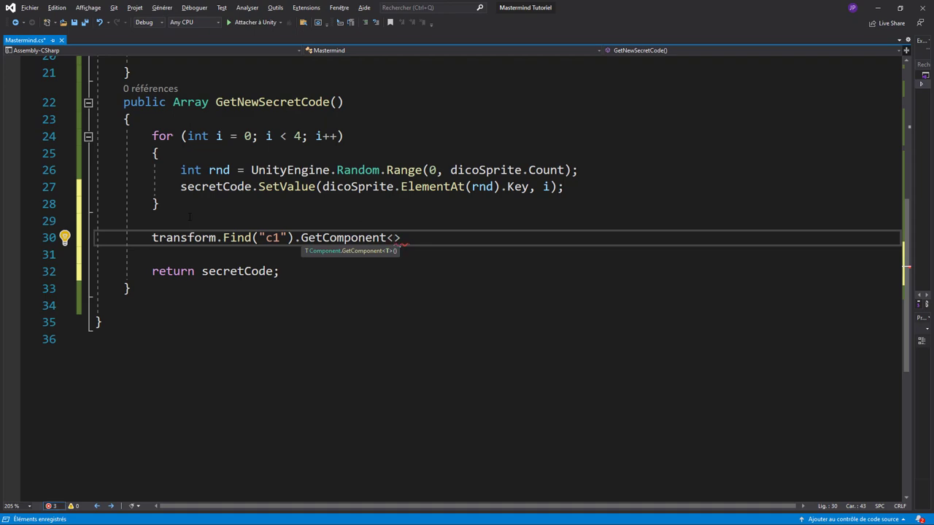
{"action": "type", "text": "Ima"}
Add a 'using UnityEngine.UI;' import on line 5.
{"action": "scroll", "coordinate": [466, 277], "scroll_direction": "up", "scroll_amount": 7}
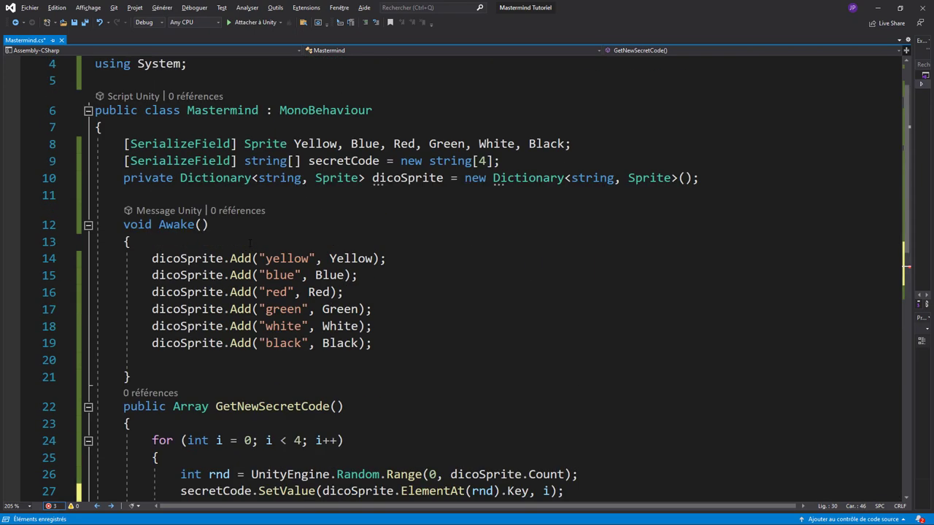
{"action": "left_click", "coordinate": [144, 132]}
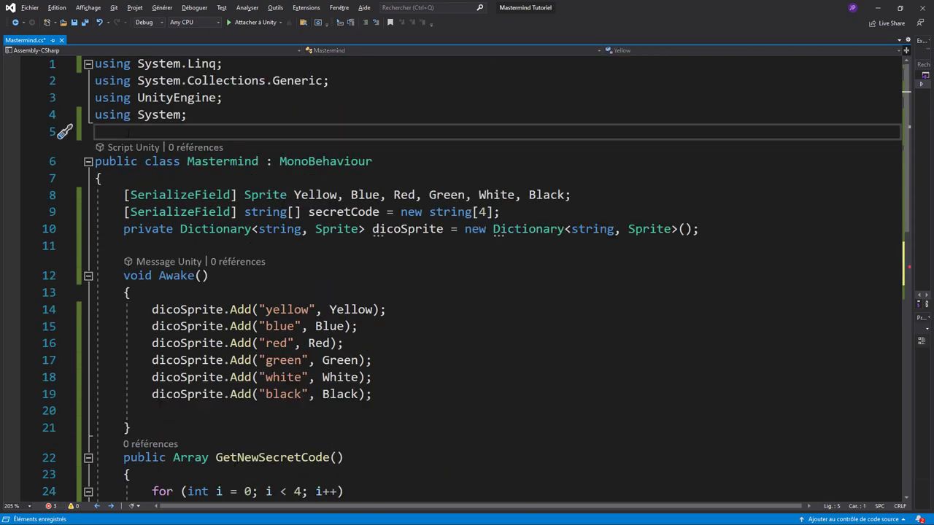
{"action": "type", "text": "using unity"}
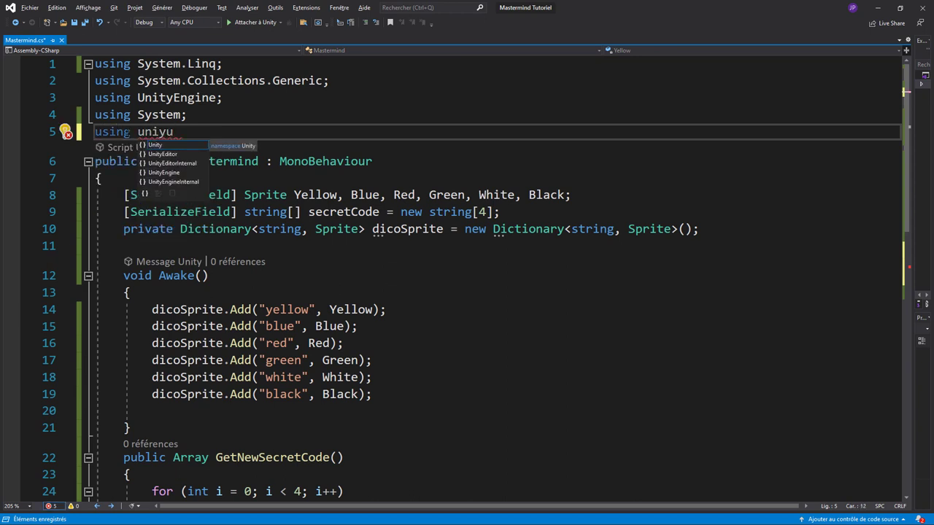
{"action": "type", "text": "e"}
{"action": "key", "text": "Tab"}
{"action": "type", "text": "."}
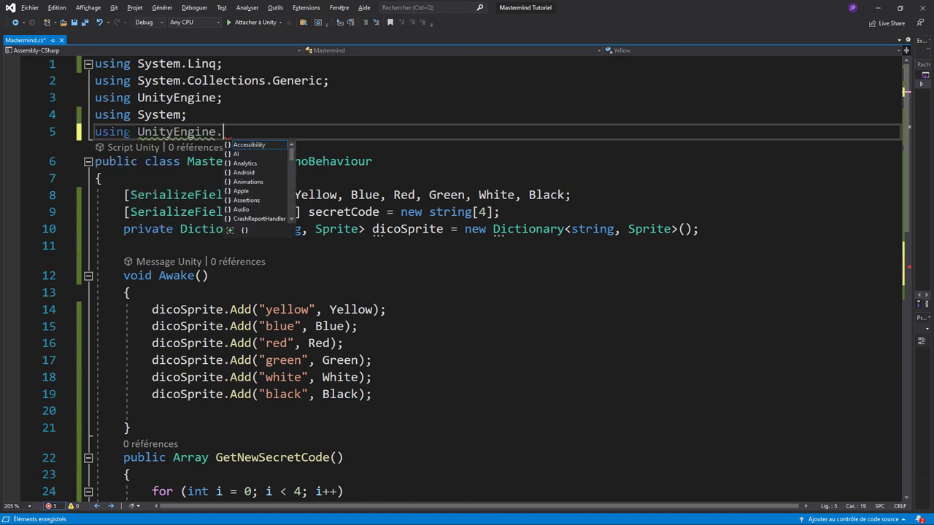
{"action": "type", "text": "UI;"}
{"action": "key", "text": "Return"}
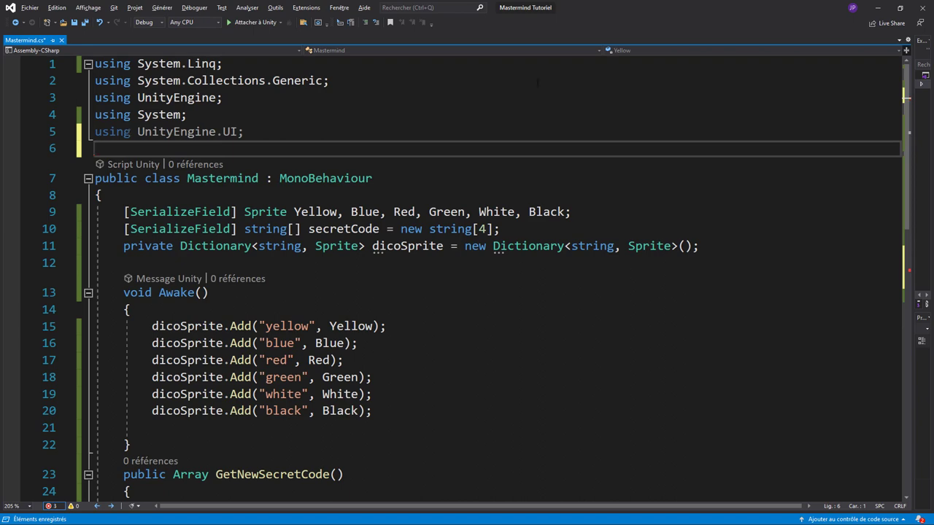
Complete the expression as GetComponent<Image>().sprite on line 31.
{"action": "scroll", "coordinate": [538, 83], "scroll_direction": "down", "scroll_amount": 4}
{"action": "scroll", "coordinate": [438, 219], "scroll_direction": "down", "scroll_amount": 2}
{"action": "double_click", "coordinate": [403, 306]}
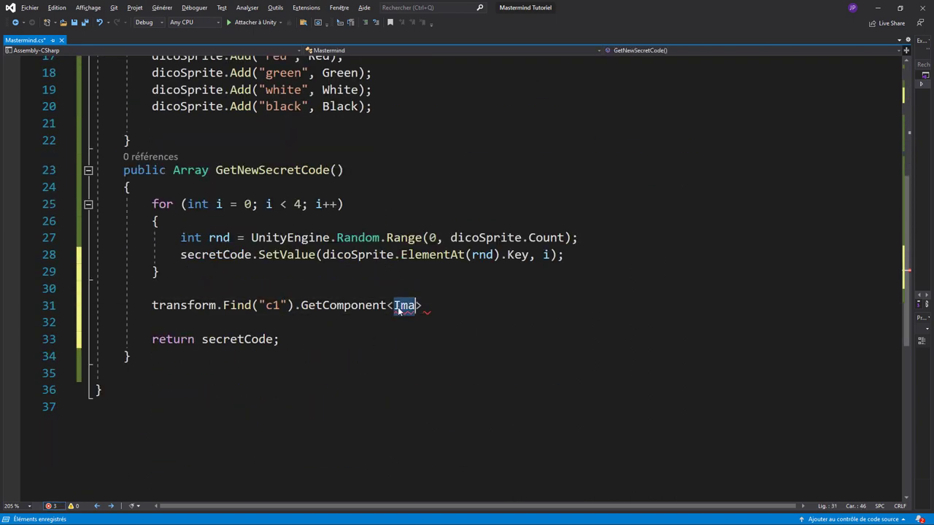
{"action": "key", "text": "BackSpace"}
{"action": "type", "text": "Im"}
{"action": "key", "text": "Tab"}
{"action": "key", "text": "Right"}
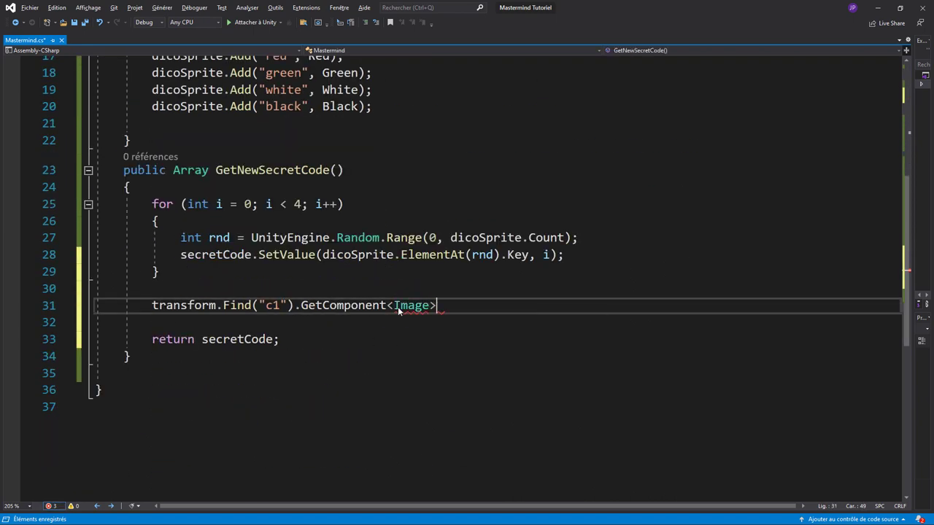
{"action": "type", "text": "()"}
{"action": "type", "text": ".sp"}
{"action": "key", "text": "Tab"}
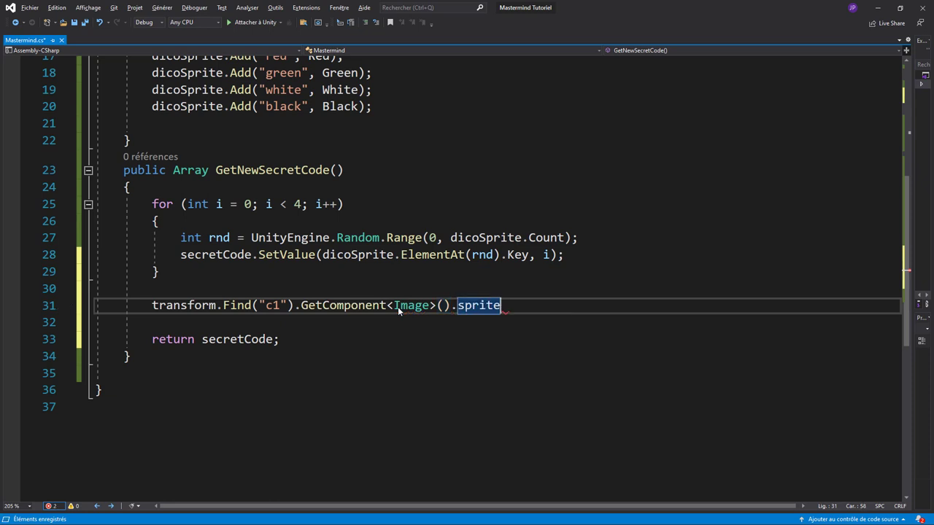
Assign the sprite dicoSprite[secretCode.GetValue(0).ToString()].
{"action": "type", "text": " = dic"}
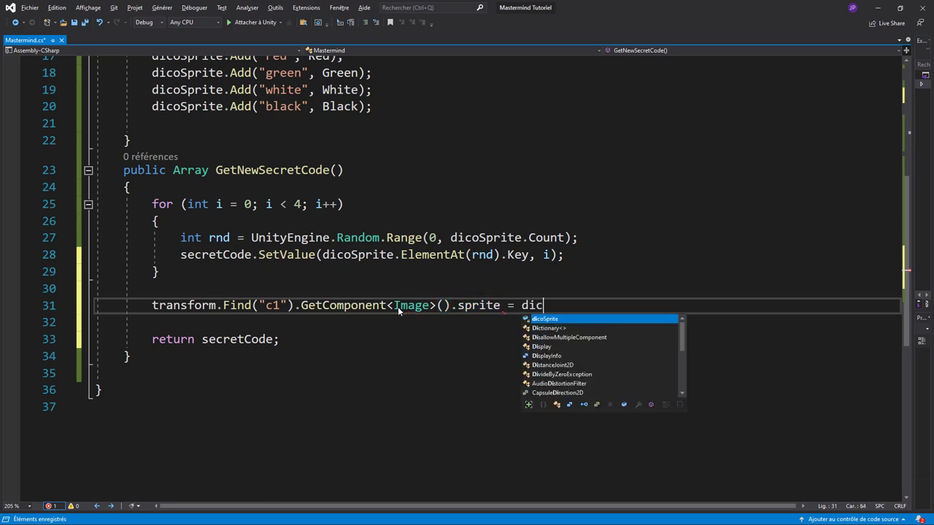
{"action": "type", "text": "o"}
{"action": "key", "text": "Tab"}
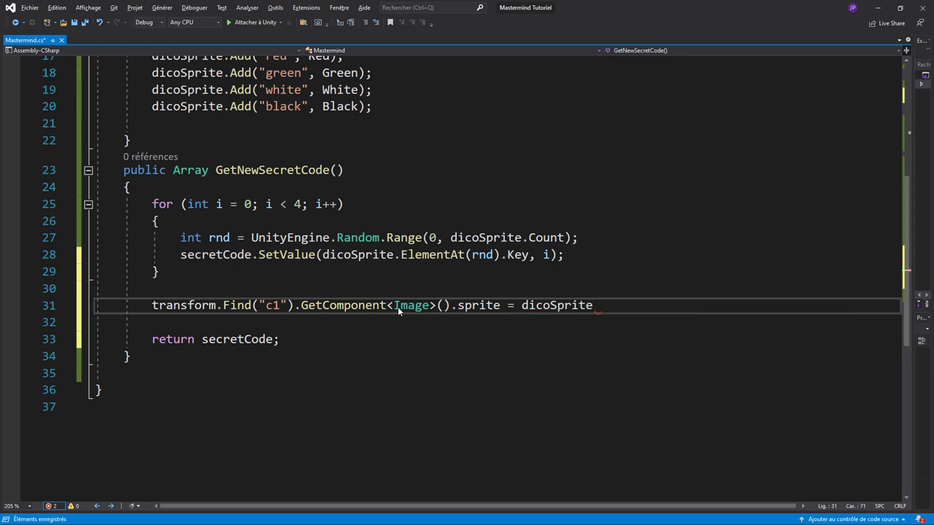
{"action": "type", "text": "["}
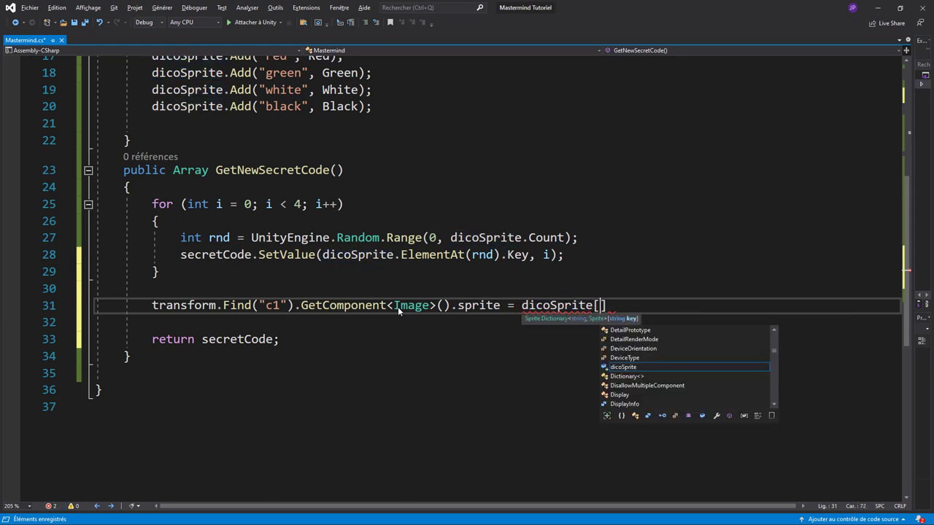
{"action": "type", "text": "se"}
{"action": "key", "text": "Tab"}
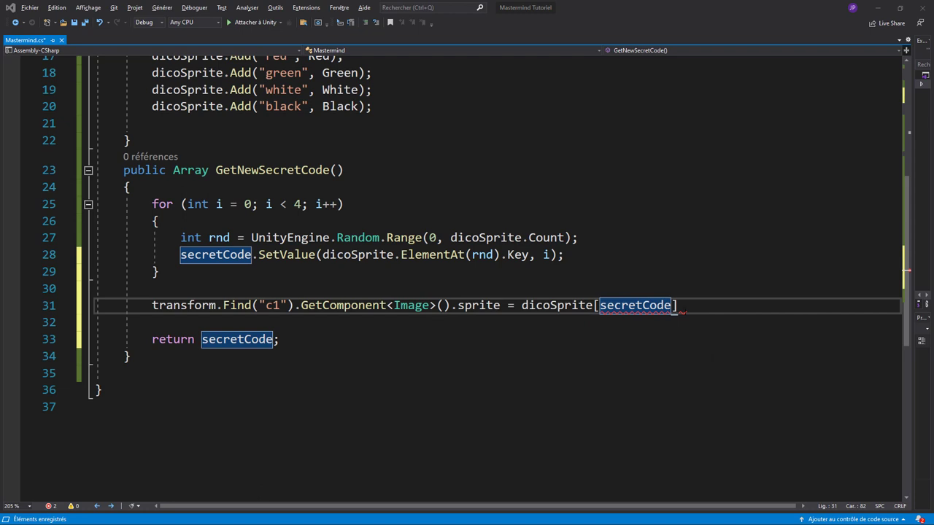
{"action": "mouse_move", "coordinate": [675, 309]}
{"action": "key", "text": "alt+Tab"}
{"action": "type", "text": ".ge"}
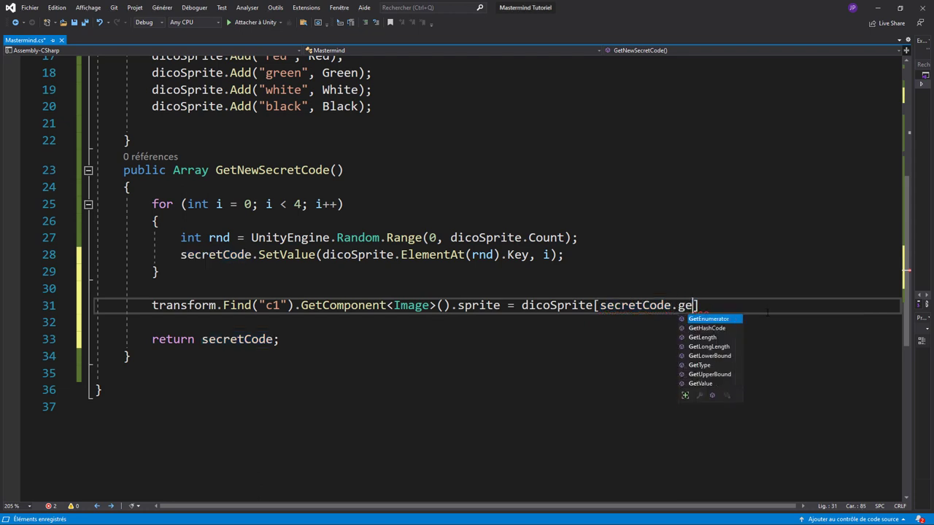
{"action": "type", "text": "t"}
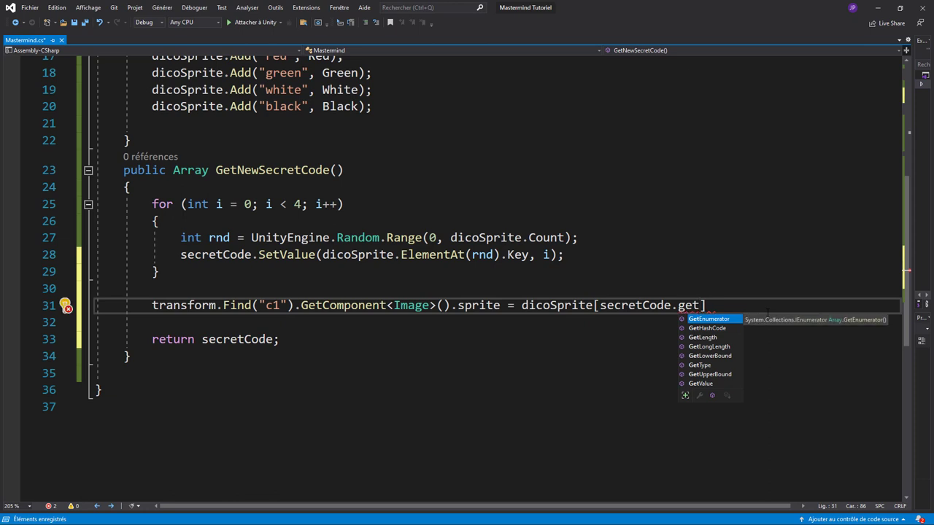
{"action": "type", "text": "va"}
{"action": "key", "text": "Tab"}
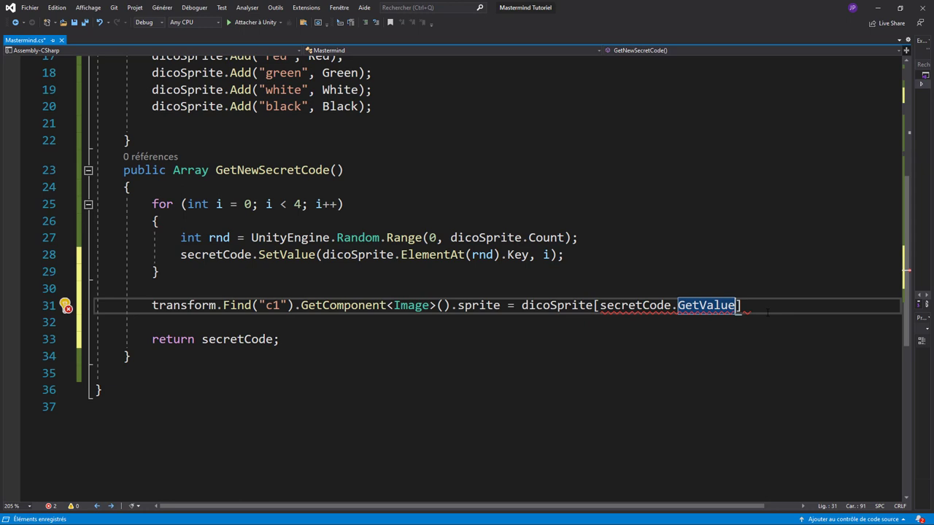
{"action": "type", "text": "("}
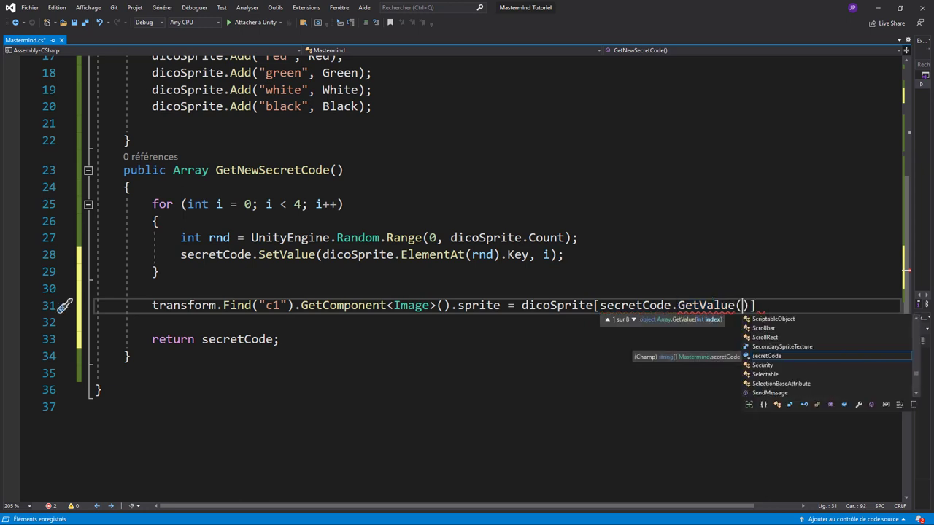
{"action": "type", "text": "0"}
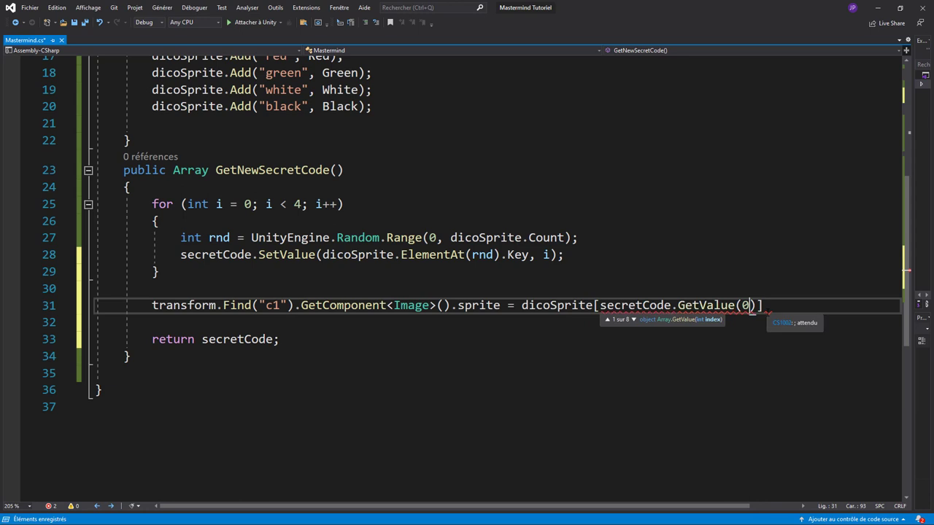
{"action": "type", "text": ").ToString"}
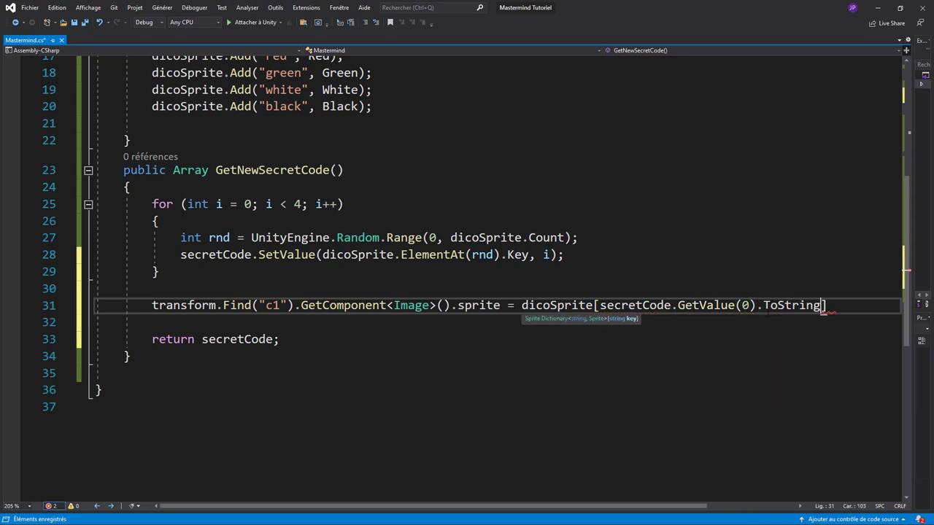
{"action": "type", "text": "()]"}
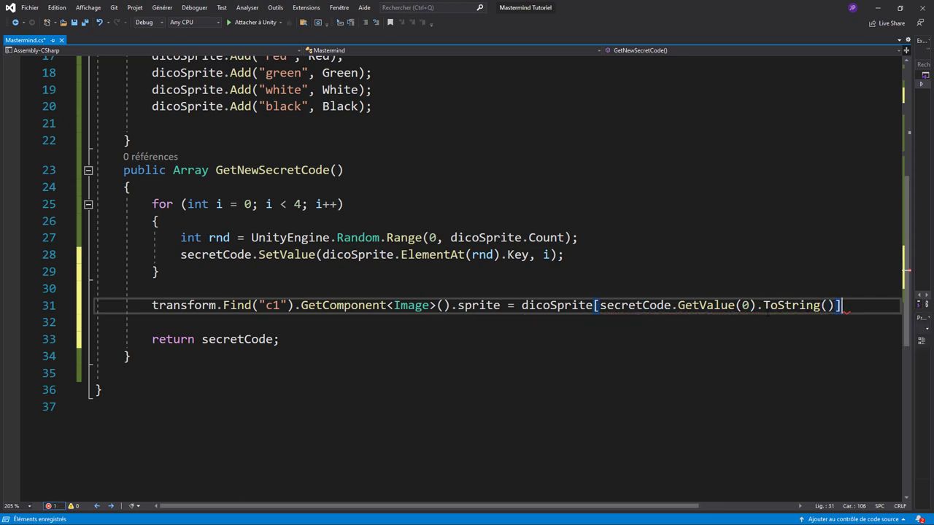
{"action": "type", "text": ";"}
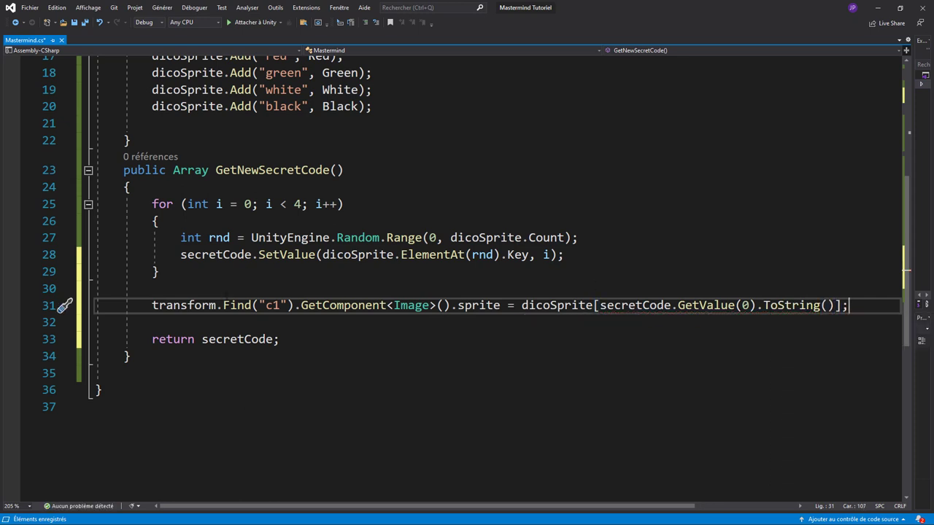
Duplicate the c1 sprite assignment line three times.
{"action": "left_click_drag", "start_coordinate": [152, 305], "coordinate": [848, 305]}
{"action": "left_click", "coordinate": [848, 305]}
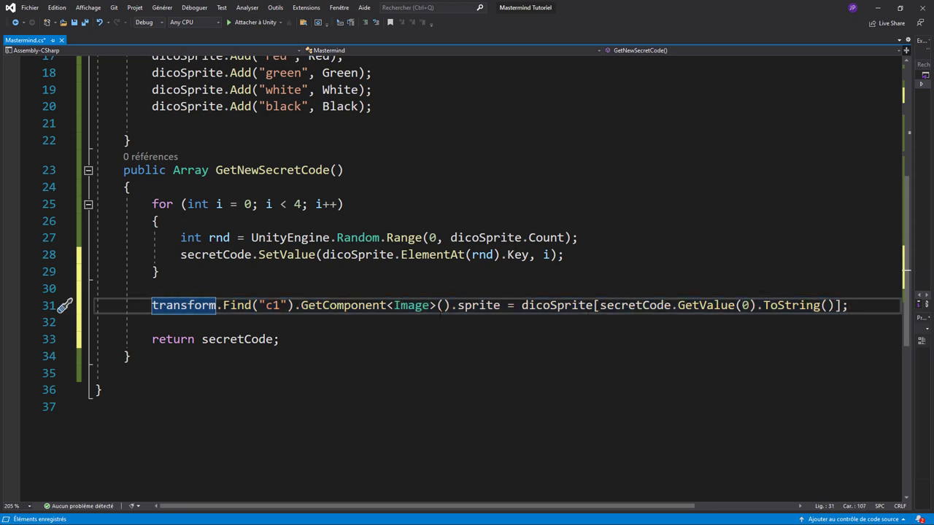
{"action": "left_click_drag", "start_coordinate": [152, 305], "coordinate": [848, 304]}
{"action": "left_click", "coordinate": [849, 305]}
{"action": "key", "text": "ctrl+d"}
{"action": "key", "text": "ctrl+d"}
{"action": "key", "text": "ctrl+d"}
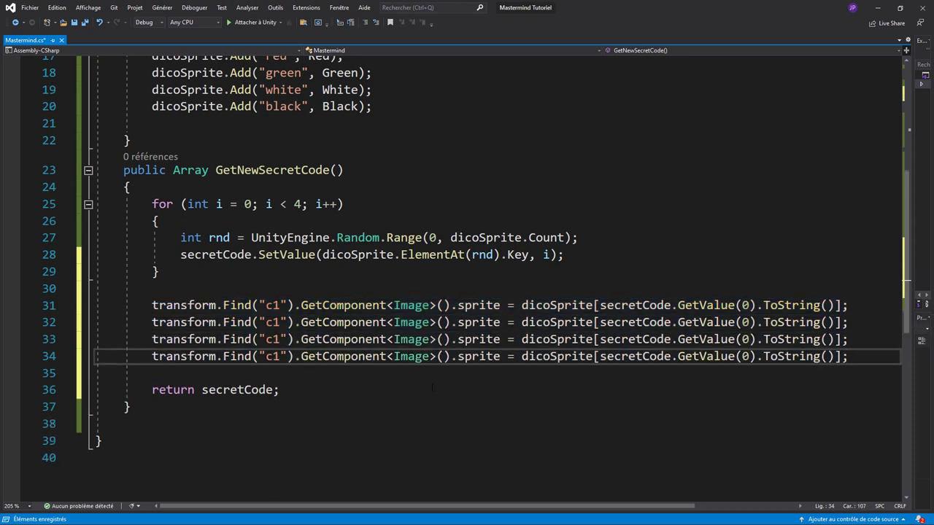
Change the copies to c2–c4 with GetValue indices 1, 2, 3, then save.
{"action": "left_click_drag", "start_coordinate": [281, 322], "coordinate": [276, 356]}
{"action": "type", "text": "2"}
{"action": "type", "text": "3"}
{"action": "type", "text": "4"}
{"action": "double_click", "coordinate": [745, 323]}
{"action": "type", "text": "1"}
{"action": "double_click", "coordinate": [746, 339]}
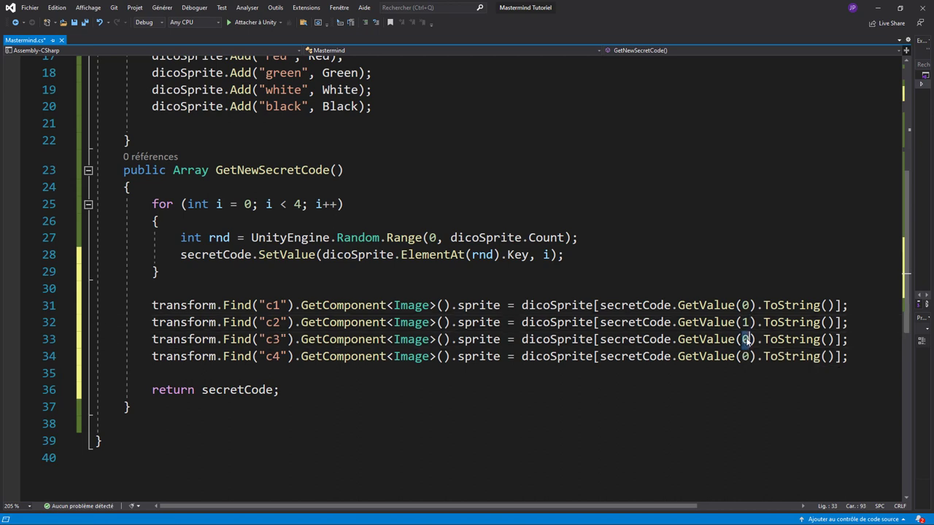
{"action": "type", "text": "2"}
{"action": "double_click", "coordinate": [745, 356]}
{"action": "type", "text": "3"}
{"action": "left_click", "coordinate": [699, 413]}
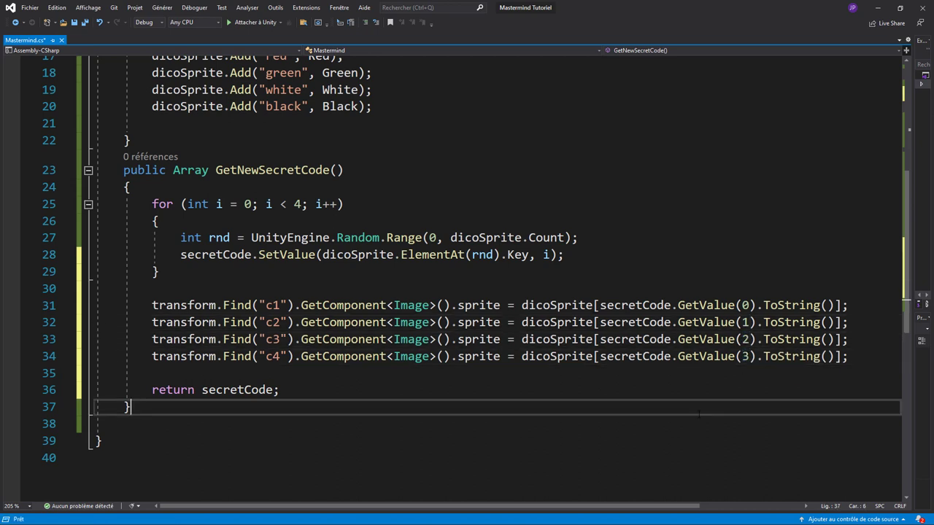
{"action": "key", "text": "ctrl+s"}
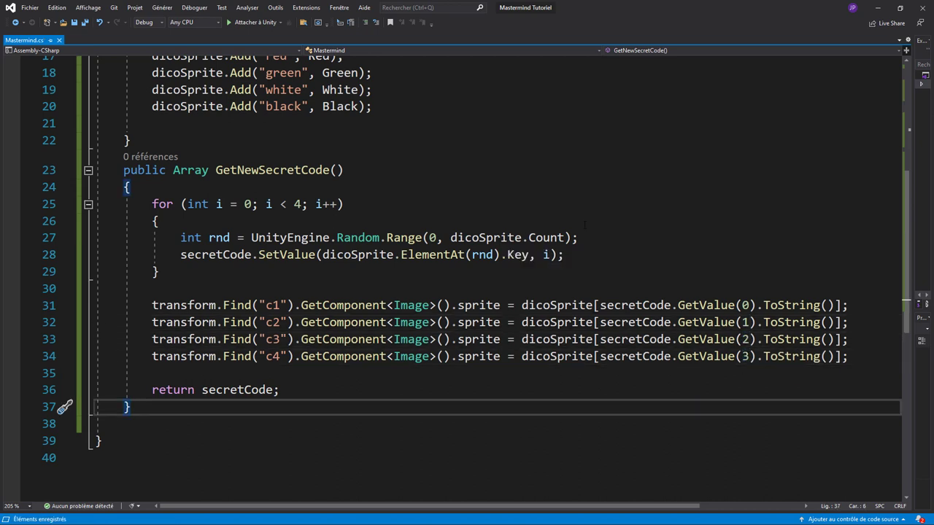
{"action": "scroll", "coordinate": [624, 224], "scroll_direction": "up", "scroll_amount": 3}
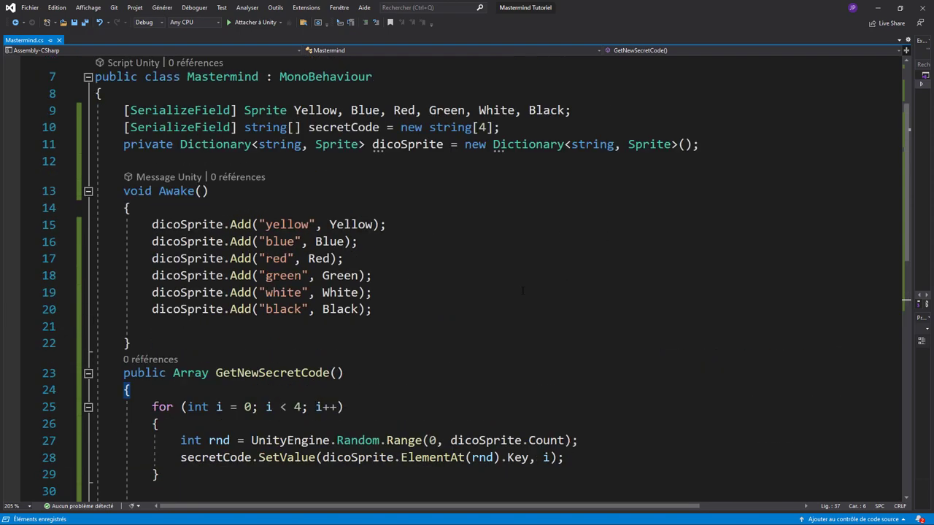
{"action": "scroll", "coordinate": [583, 270], "scroll_direction": "up", "scroll_amount": 2}
{"action": "scroll", "coordinate": [546, 313], "scroll_direction": "down", "scroll_amount": 4}
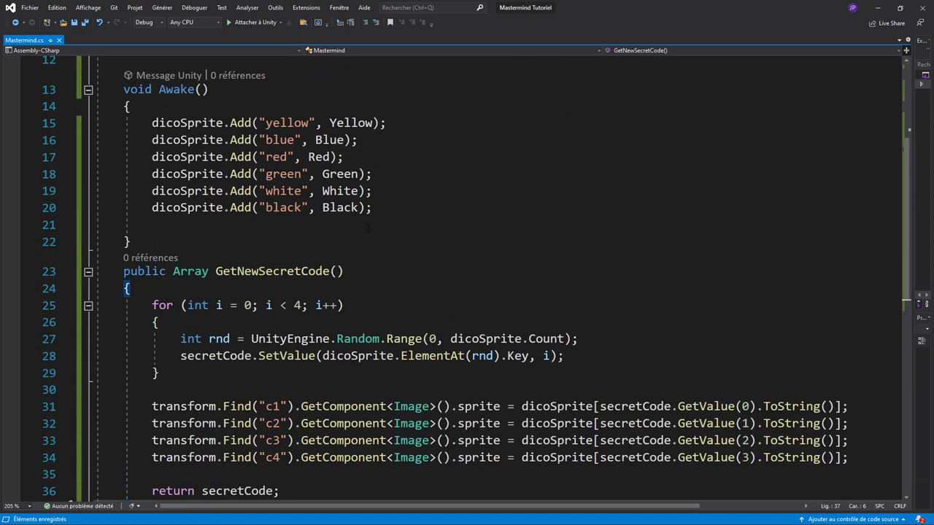
{"action": "scroll", "coordinate": [367, 227], "scroll_direction": "up", "scroll_amount": 3}
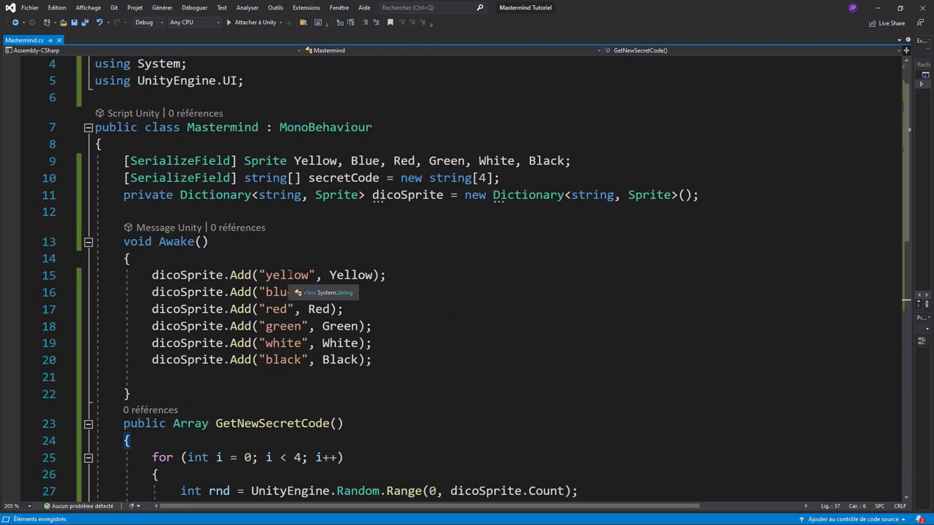
{"action": "double_click", "coordinate": [295, 276]}
{"action": "double_click", "coordinate": [353, 276]}
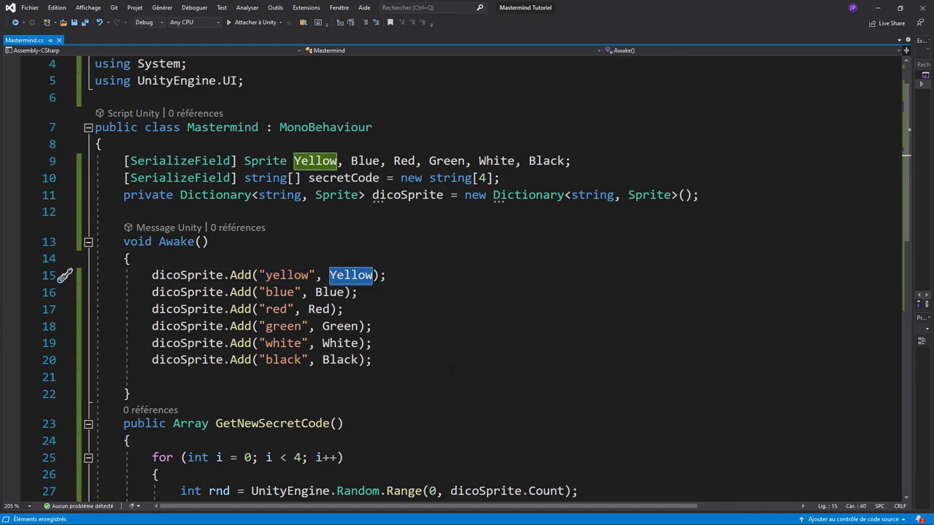
{"action": "scroll", "coordinate": [420, 382], "scroll_direction": "down", "scroll_amount": 3}
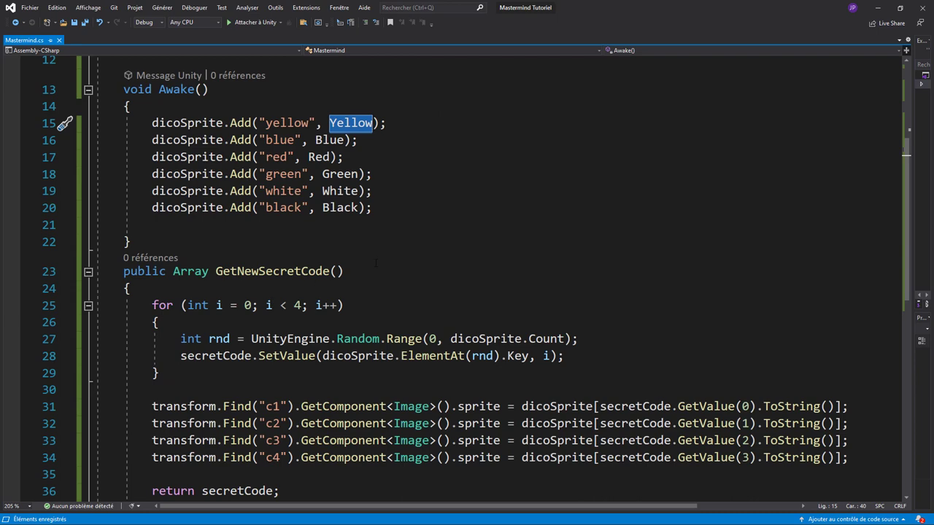
{"action": "scroll", "coordinate": [466, 278], "scroll_direction": "down", "scroll_amount": 2}
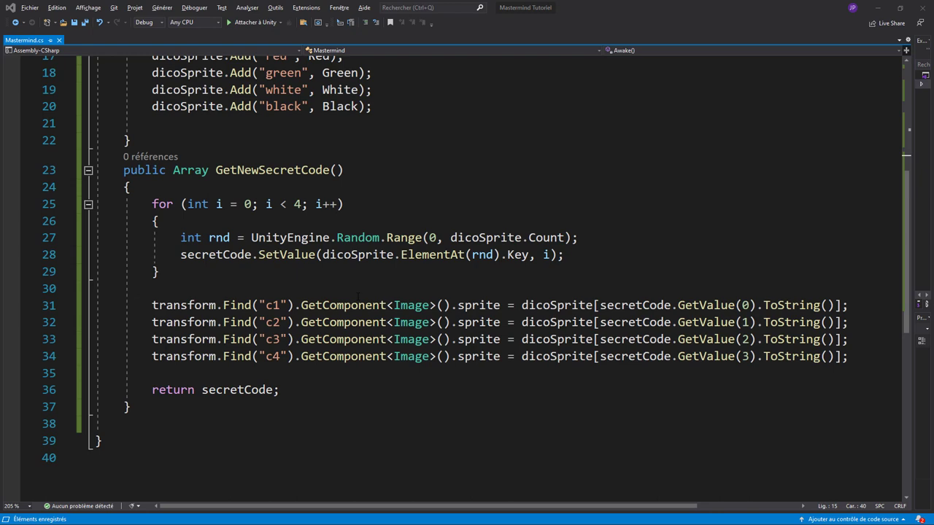
{"action": "scroll", "coordinate": [360, 228], "scroll_direction": "up", "scroll_amount": 4}
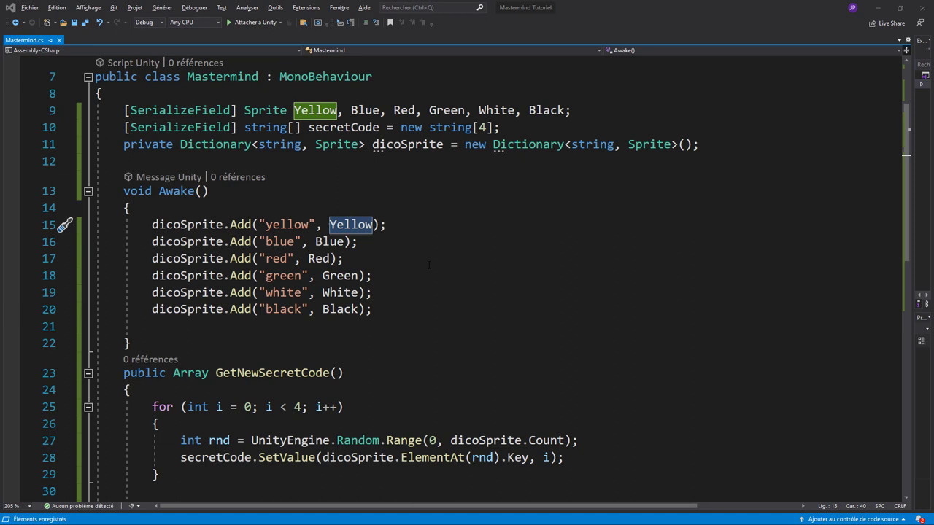
Return to Unity, show the root Assets folder and collapse the Mastermind and PanelBoard hierarchy.
{"action": "left_click", "coordinate": [876, 7]}
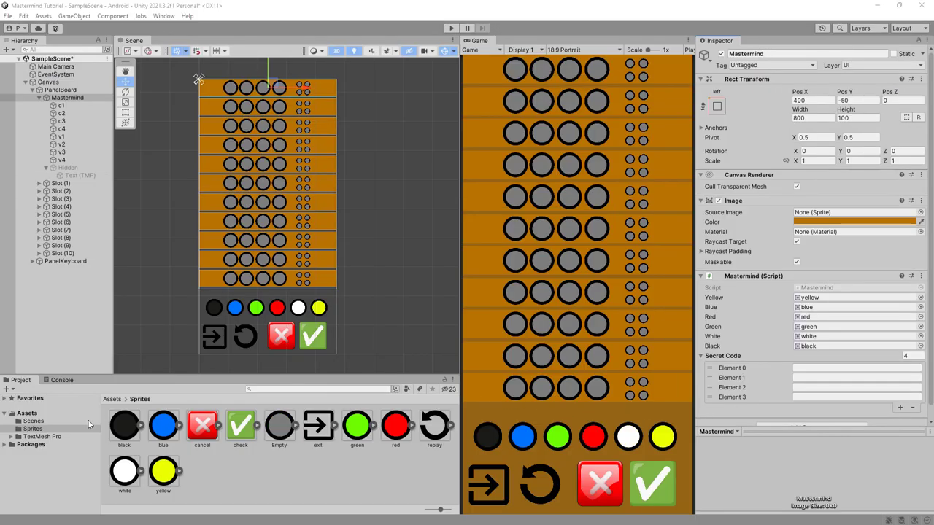
{"action": "left_click", "coordinate": [117, 400]}
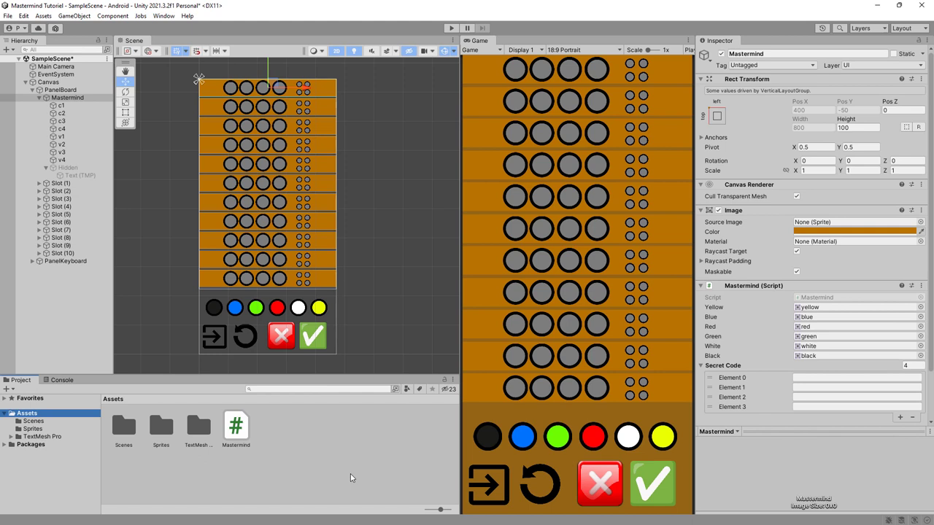
{"action": "left_click", "coordinate": [38, 98]}
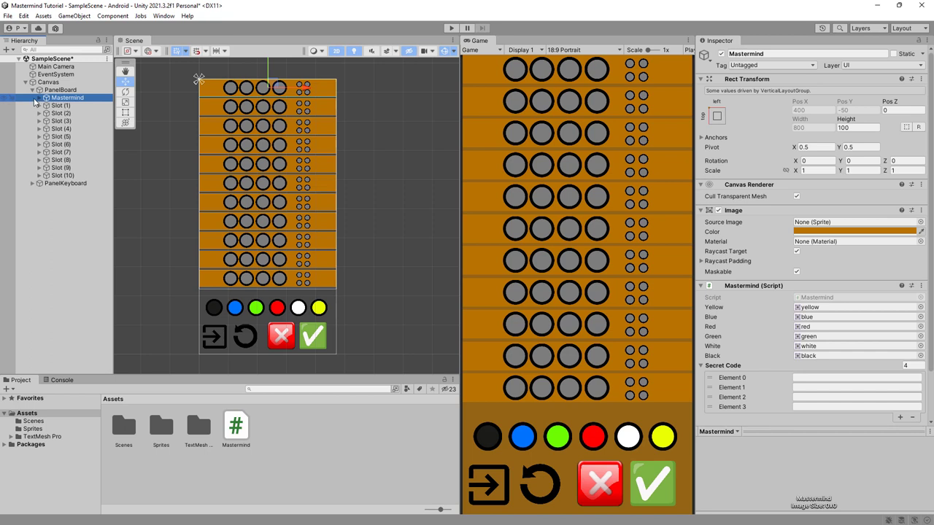
{"action": "left_click", "coordinate": [32, 90]}
Create an empty GameObject named GameManager at the scene root.
{"action": "left_click", "coordinate": [4, 54]}
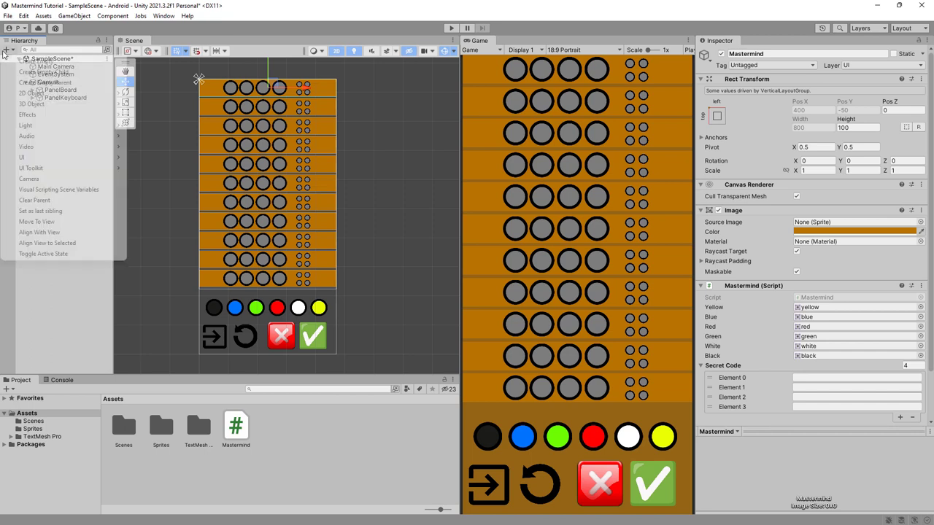
{"action": "left_click", "coordinate": [33, 63]}
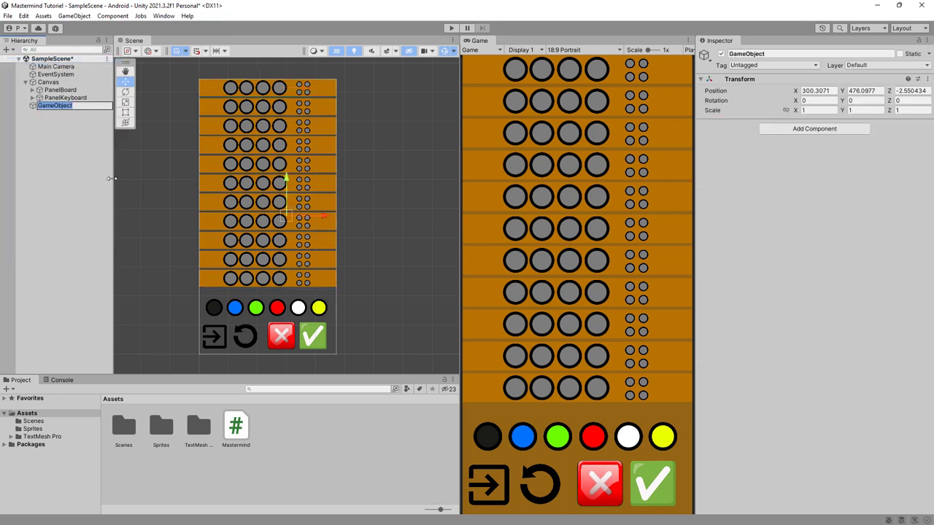
{"action": "type", "text": "GameM"}
{"action": "type", "text": "anager"}
{"action": "key", "text": "Return"}
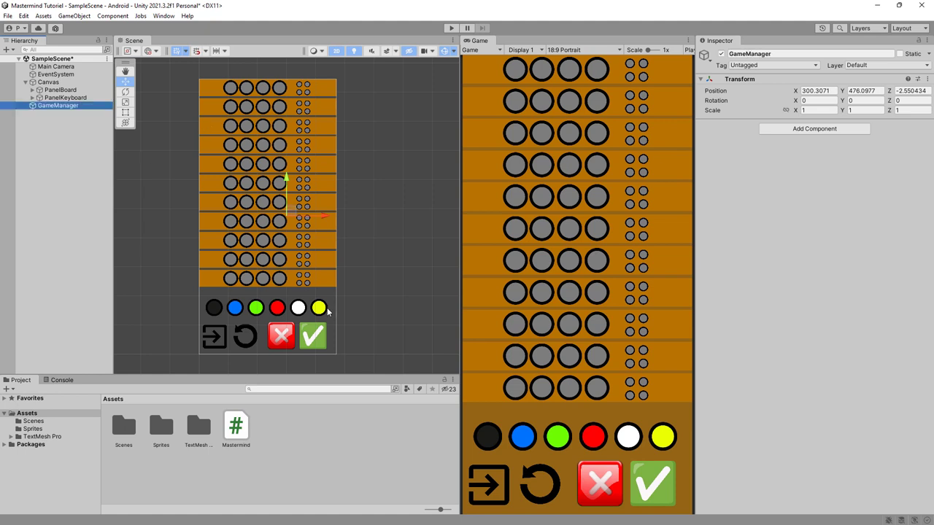
Create a new C# script named Manager in the Assets folder.
{"action": "right_click", "coordinate": [284, 435]}
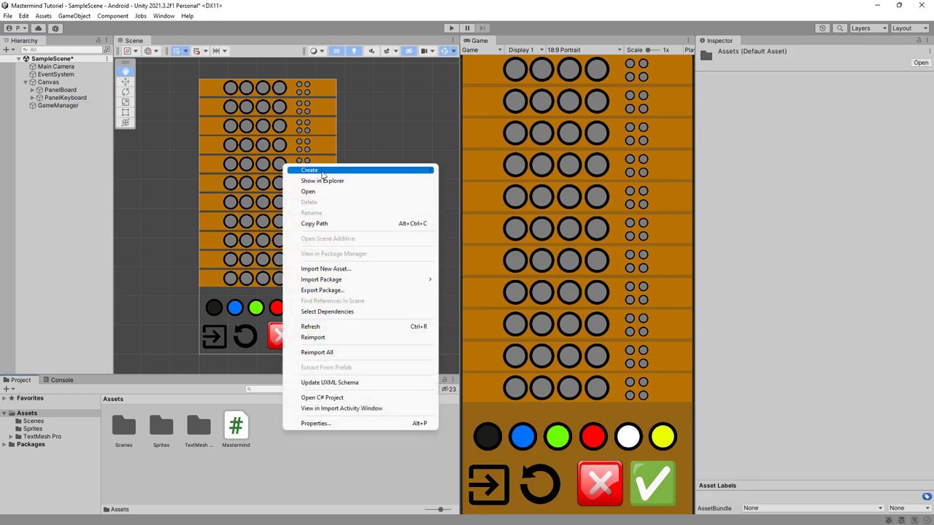
{"action": "mouse_move", "coordinate": [369, 175]}
{"action": "left_click", "coordinate": [466, 78]}
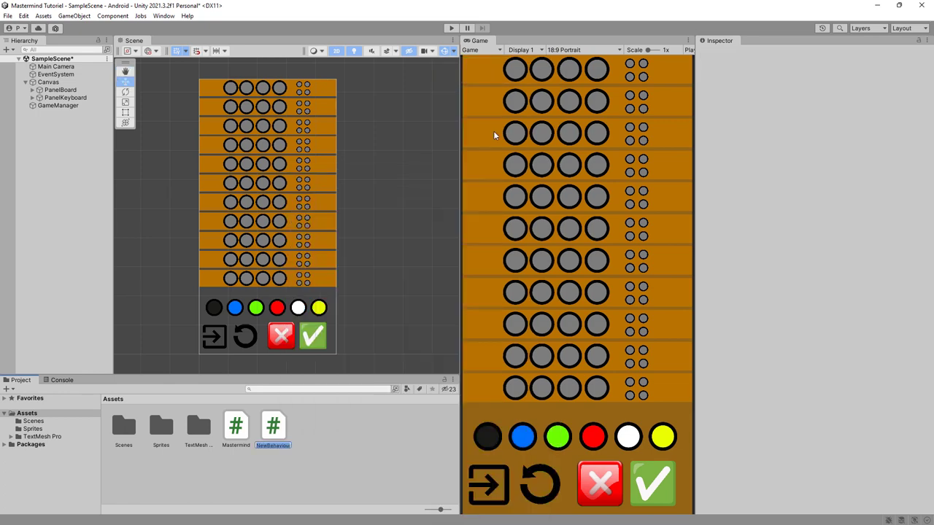
{"action": "type", "text": "Manager"}
{"action": "key", "text": "Return"}
Attach the Manager script to GameManager and open it in Visual Studio.
{"action": "key", "text": "alt+Tab"}
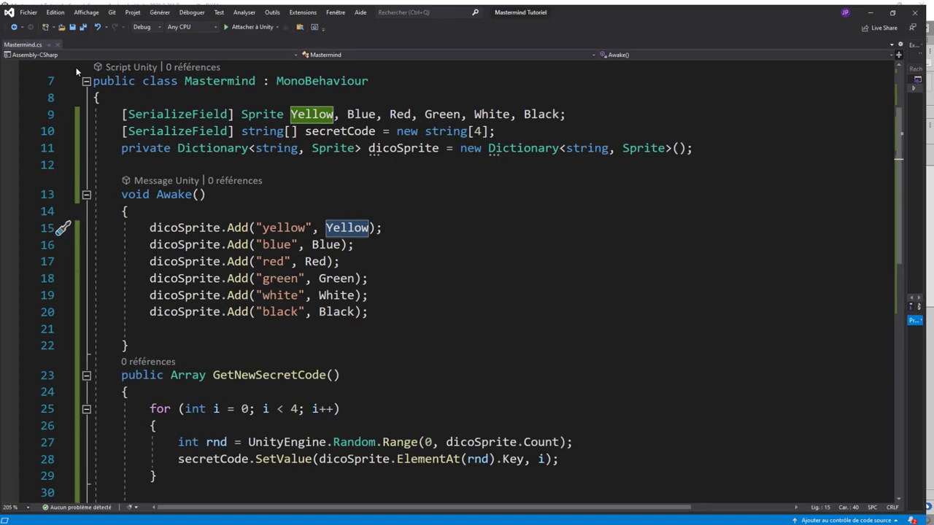
{"action": "key", "text": "alt+Tab"}
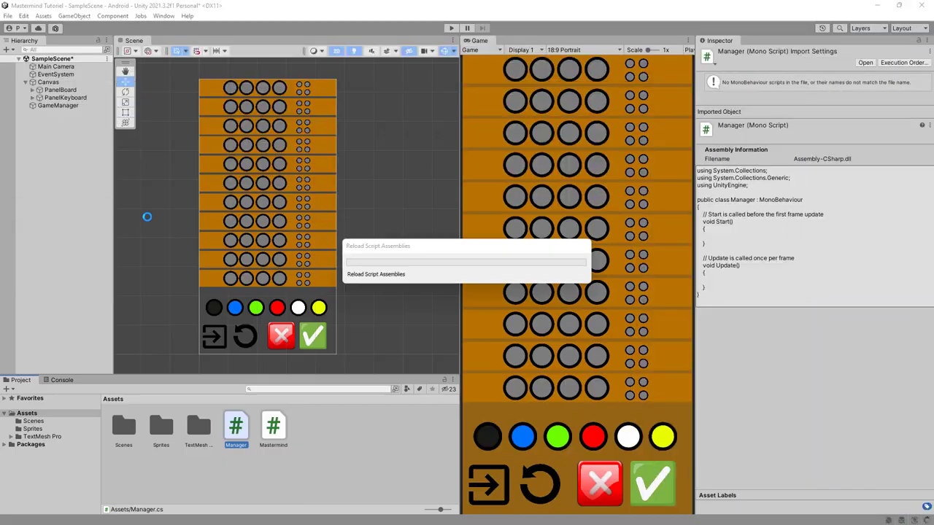
{"action": "left_click", "coordinate": [63, 107]}
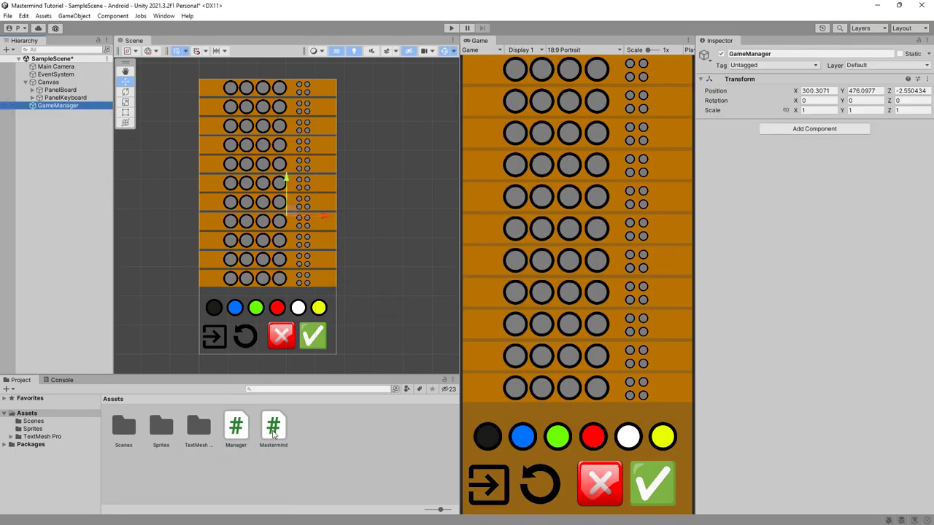
{"action": "left_click_drag", "start_coordinate": [235, 431], "coordinate": [781, 214]}
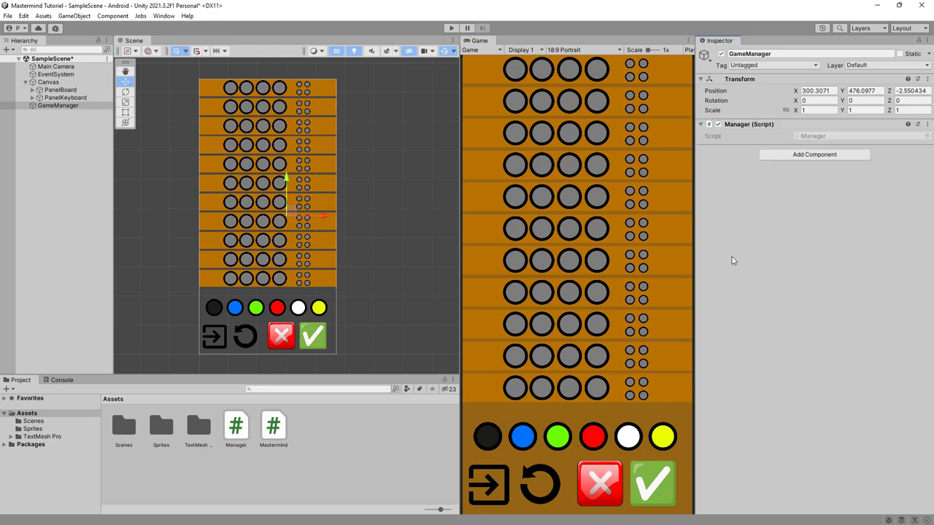
{"action": "double_click", "coordinate": [236, 428]}
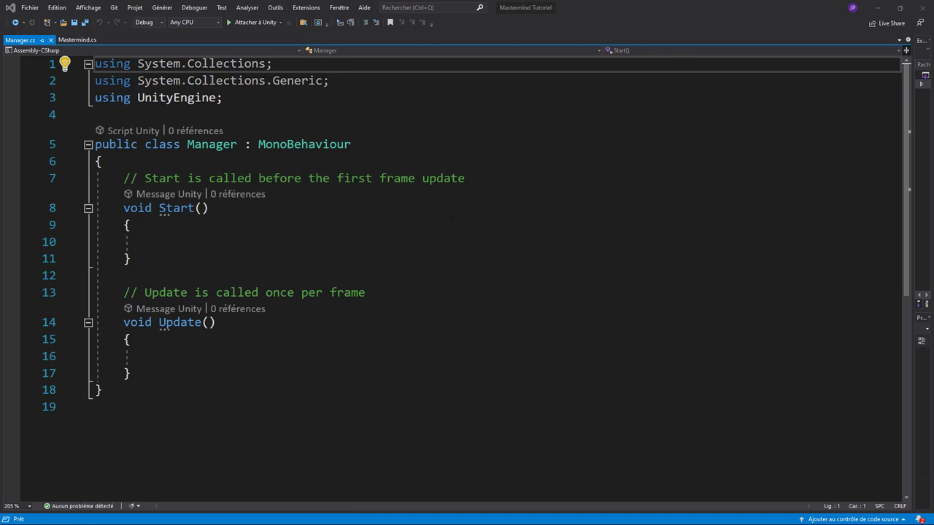
Replace the line 7 comment with [SerializeField] Mastermind mastermind;.
{"action": "scroll", "coordinate": [450, 216], "scroll_direction": "up", "scroll_amount": 2, "text": "ctrl"}
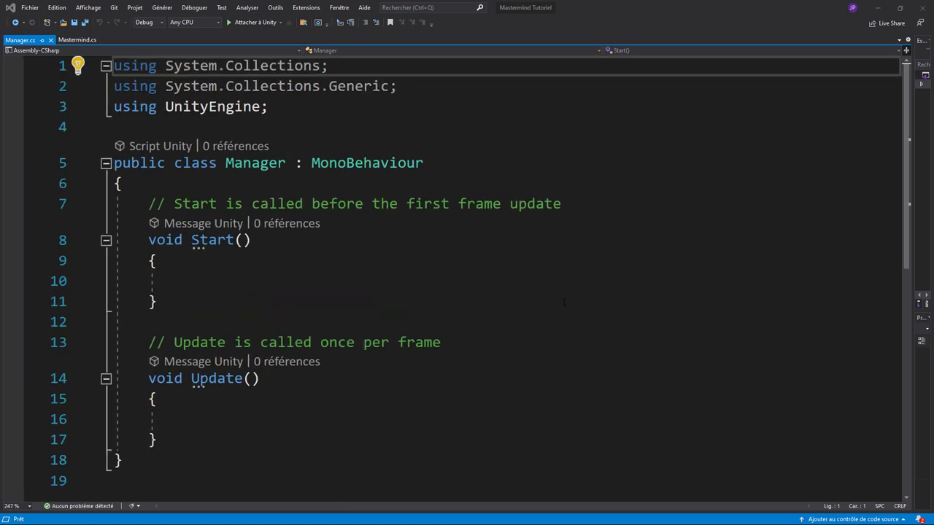
{"action": "left_click_drag", "start_coordinate": [149, 203], "coordinate": [561, 205]}
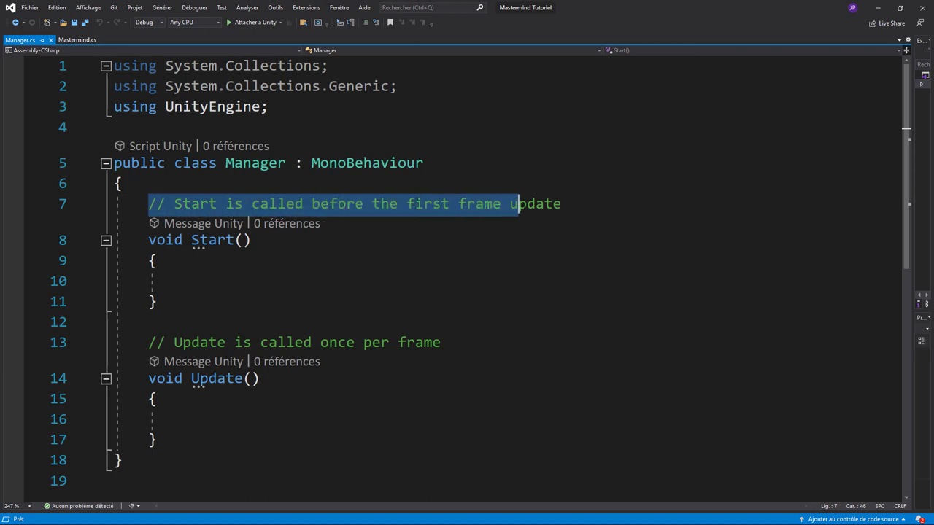
{"action": "type", "text": "[s"}
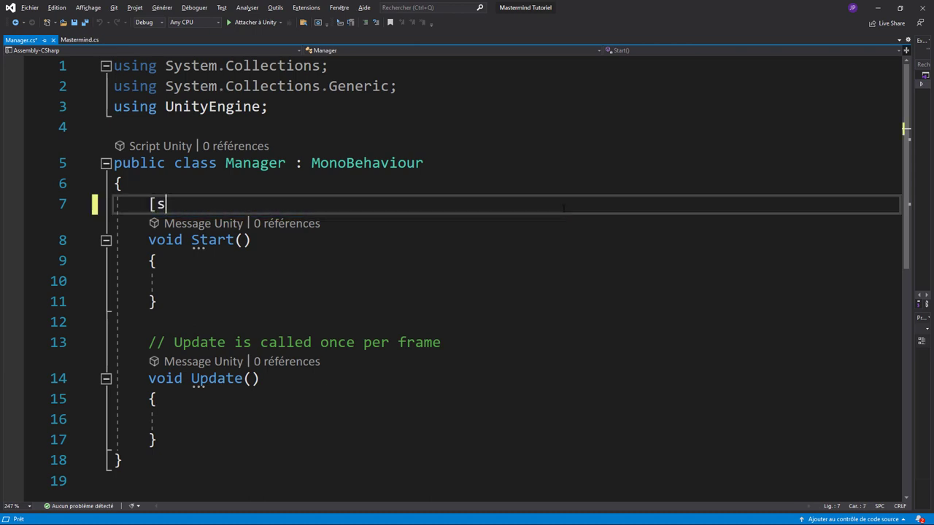
{"action": "type", "text": "e"}
{"action": "key", "text": "Down"}
{"action": "key", "text": "Tab"}
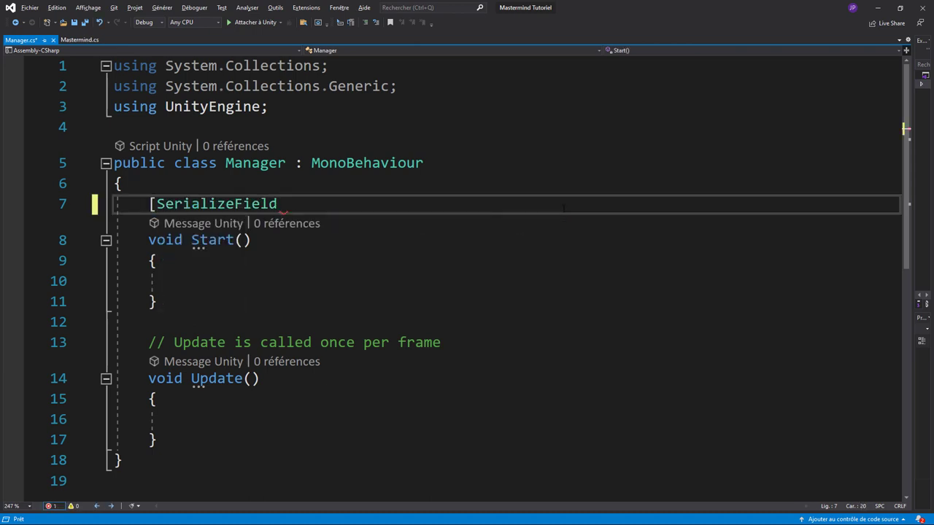
{"action": "type", "text": "]"}
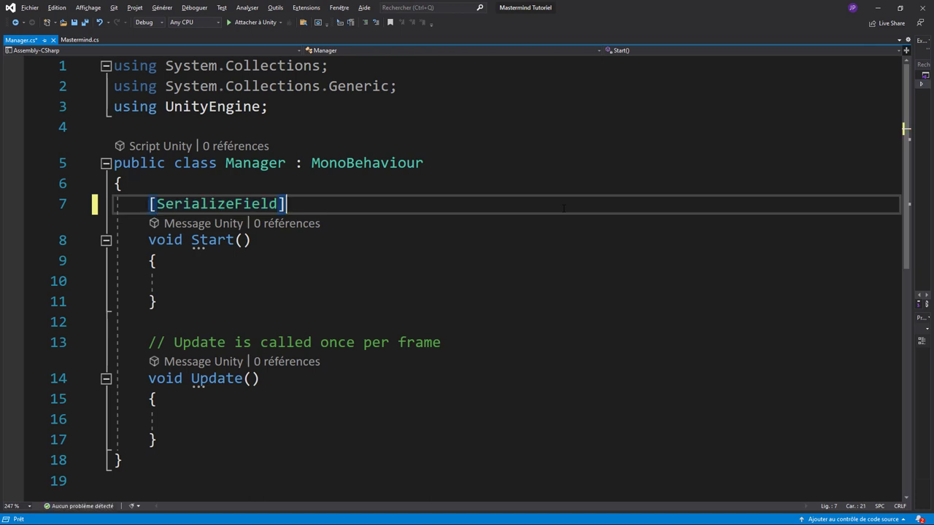
{"action": "type", "text": " Mast"}
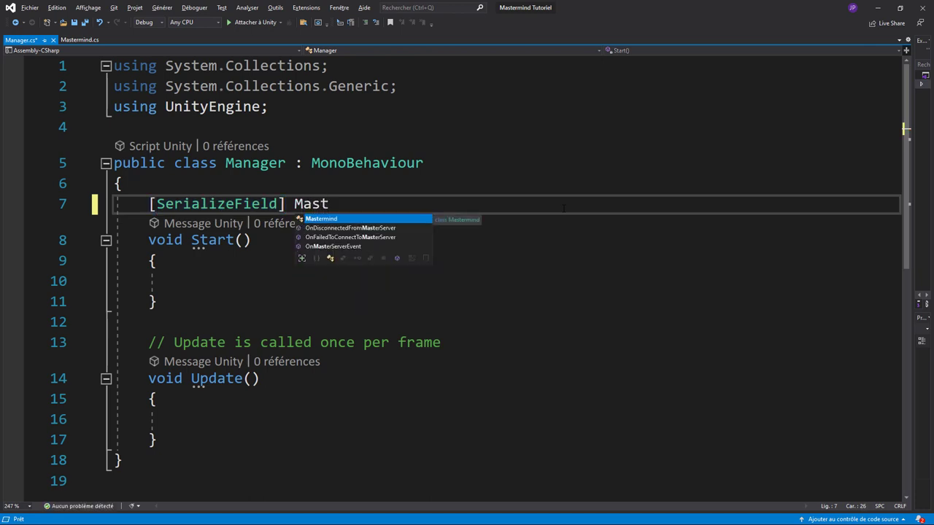
{"action": "key", "text": "Tab"}
{"action": "type", "text": "m"}
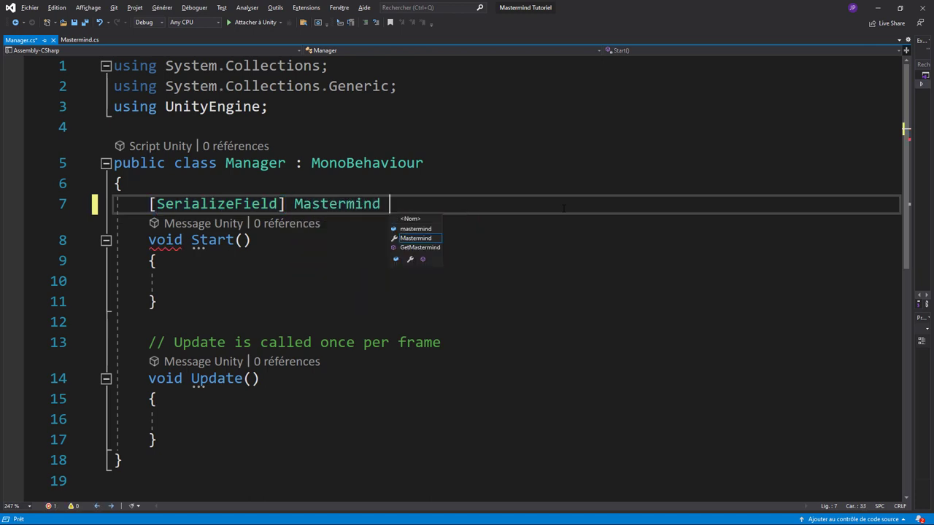
{"action": "type", "text": "astermind"}
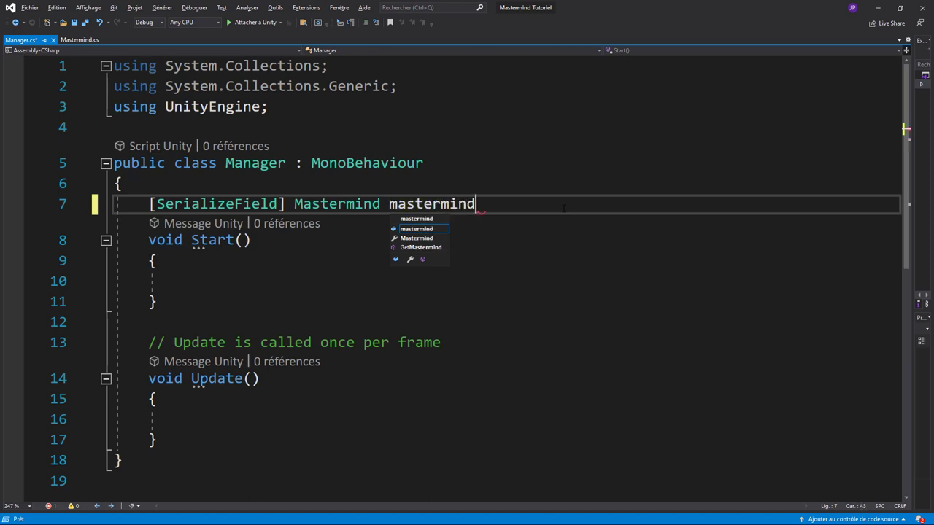
{"action": "type", "text": ";"}
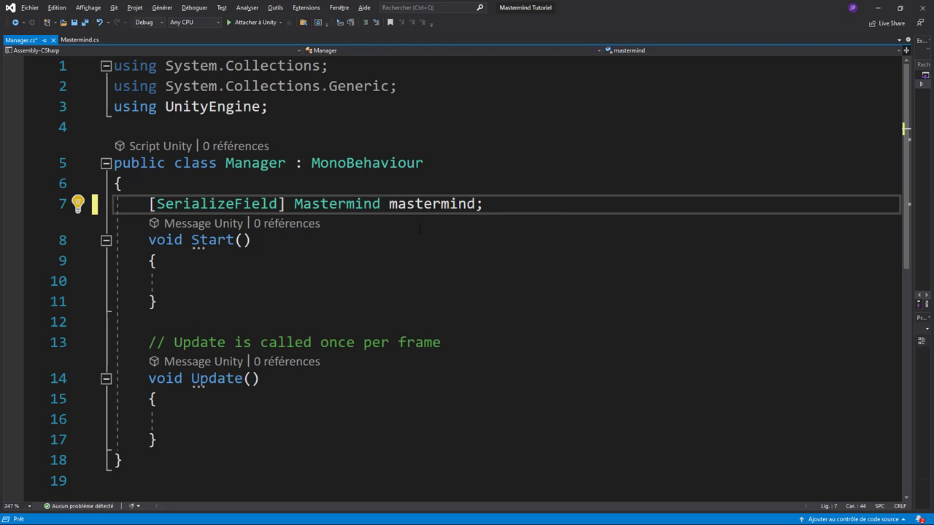
Delete Update(), call mastermind.GetNewSecretCode(); in Start, and save Manager.cs.
{"action": "left_click_drag", "start_coordinate": [148, 342], "coordinate": [157, 439]}
{"action": "key", "text": "Delete"}
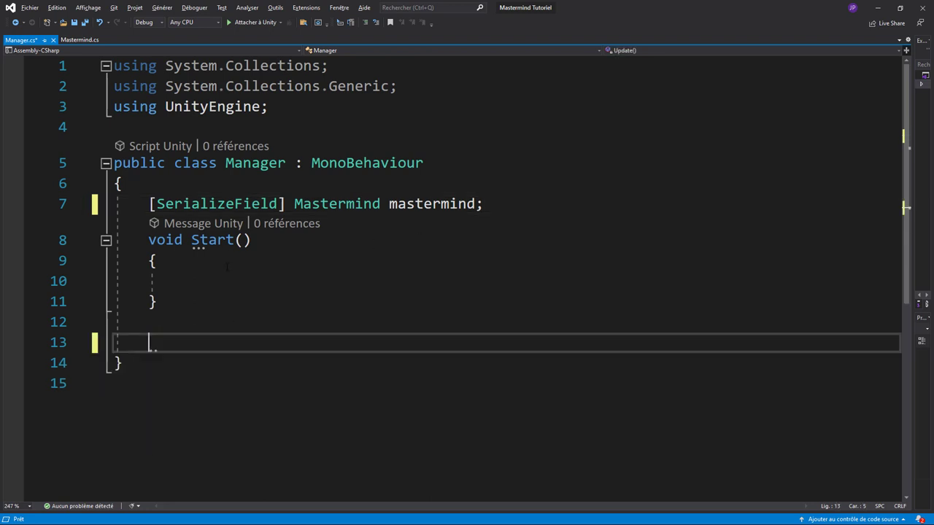
{"action": "left_click", "coordinate": [148, 240]}
{"action": "key", "text": "Return"}
{"action": "key", "text": "Down"}
{"action": "key", "text": "Down"}
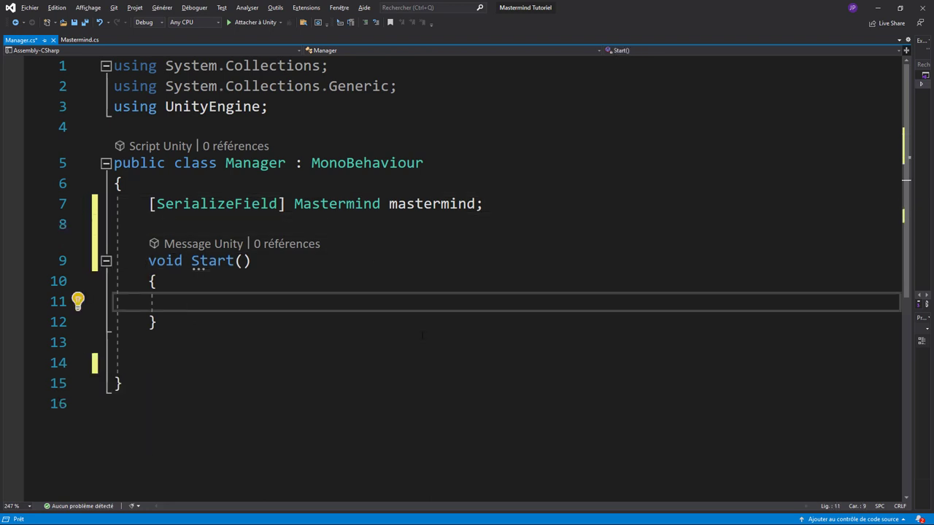
{"action": "type", "text": "ma"}
{"action": "key", "text": "Tab"}
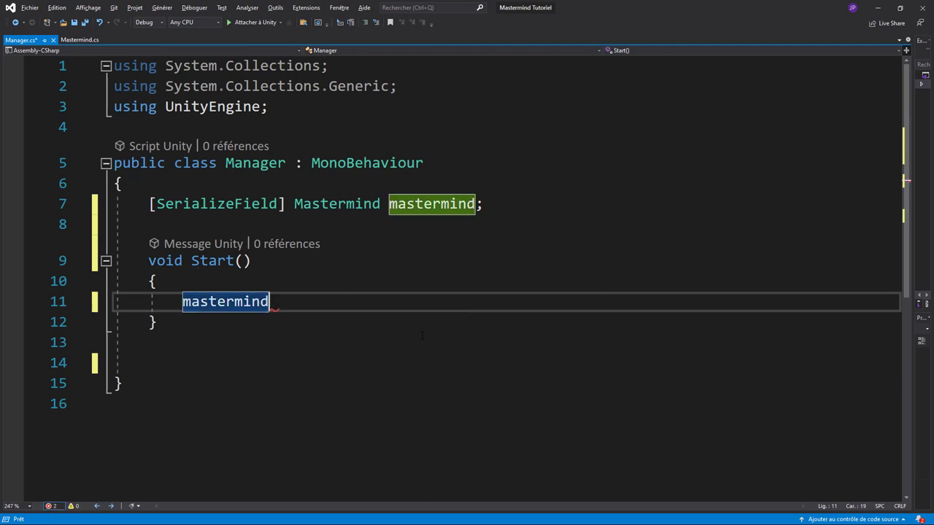
{"action": "type", "text": ".get"}
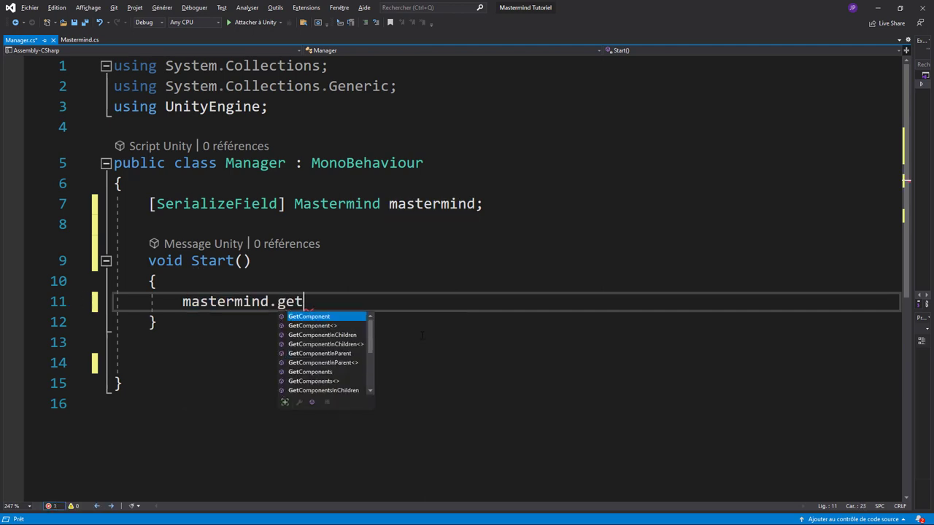
{"action": "type", "text": "ne"}
{"action": "key", "text": "Tab"}
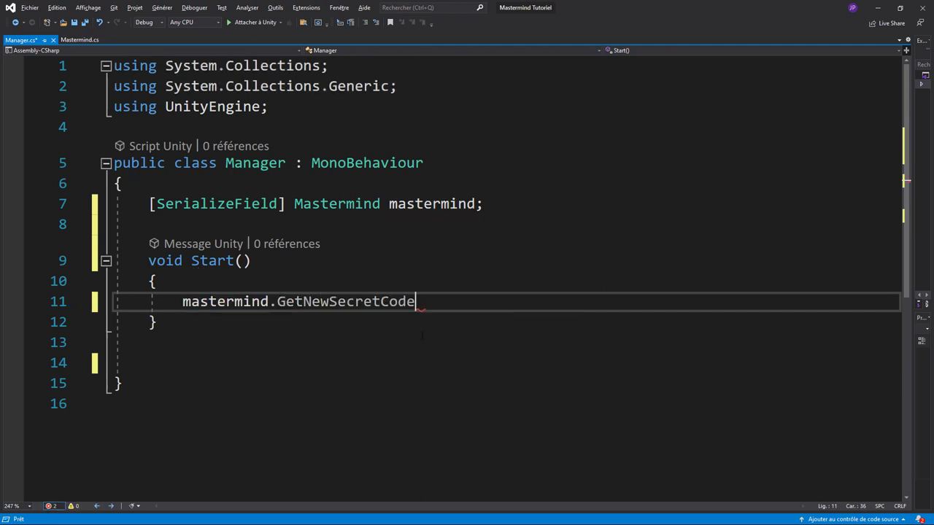
{"action": "type", "text": "();"}
{"action": "key", "text": "ctrl+s"}
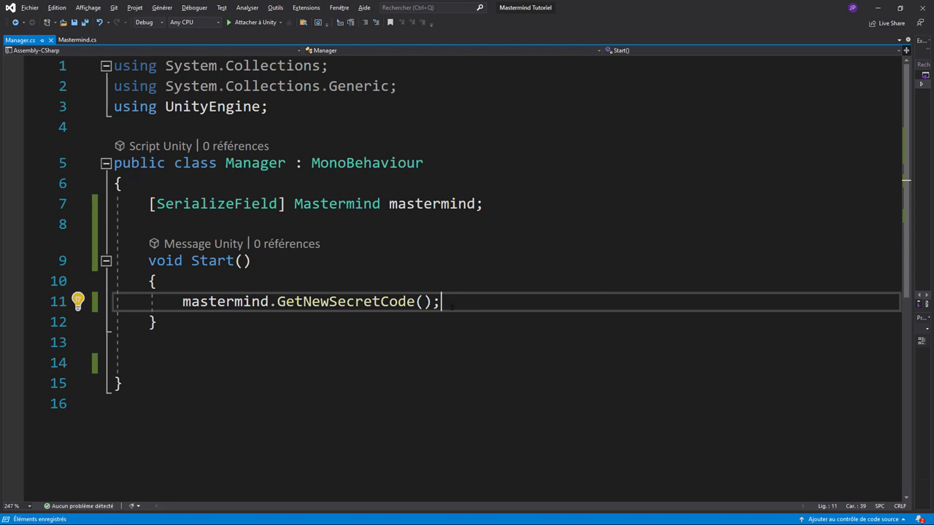
In Mastermind.cs, change secretCode from [SerializeField] to public, save, and return to Manager.cs.
{"action": "left_click", "coordinate": [81, 41]}
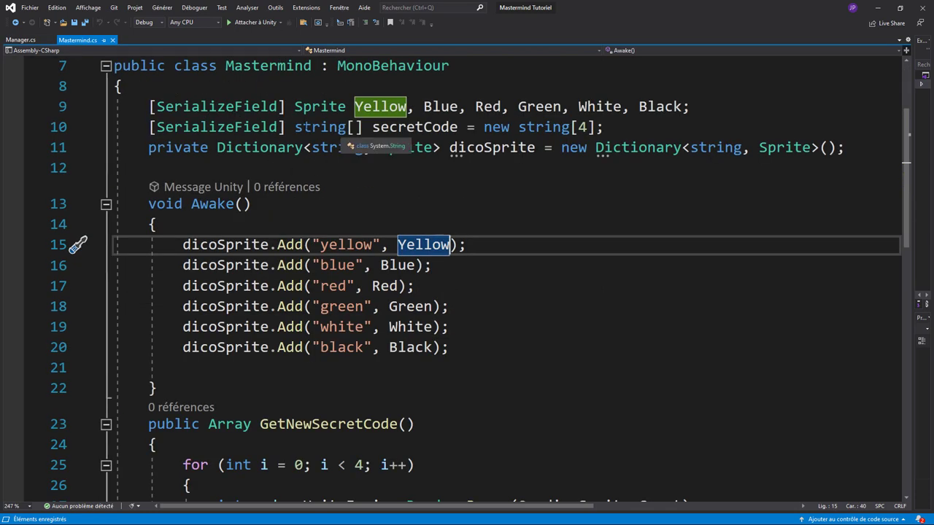
{"action": "left_click_drag", "start_coordinate": [286, 127], "coordinate": [148, 127]}
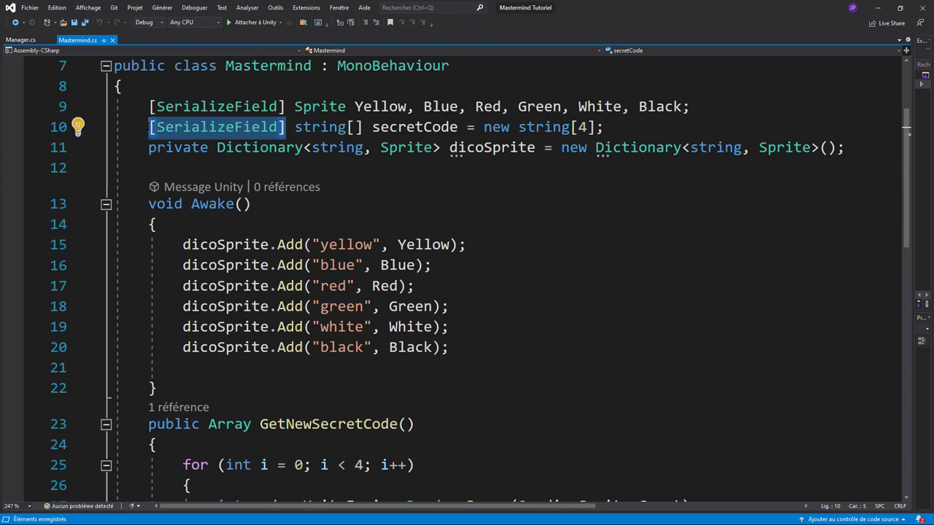
{"action": "type", "text": "public"}
{"action": "key", "text": "ctrl+s"}
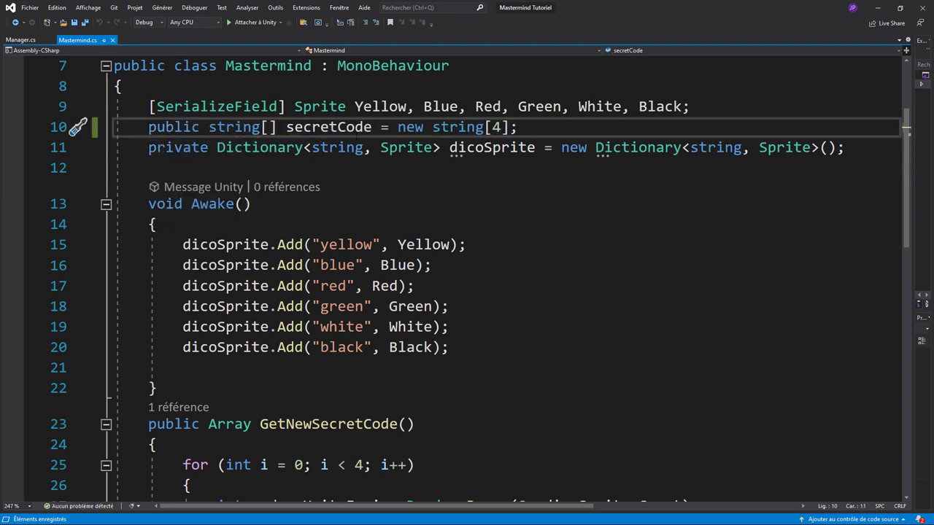
{"action": "left_click", "coordinate": [20, 40]}
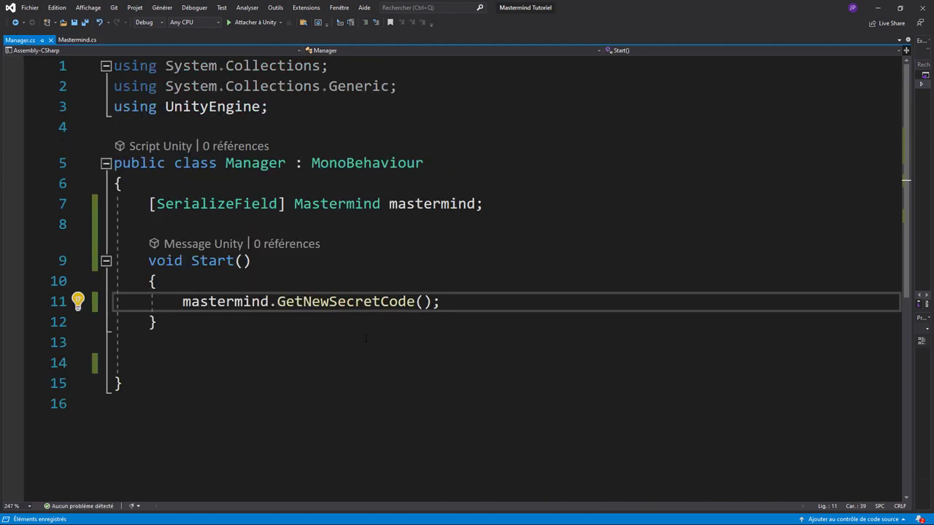
Add Debug.Log("le code secret est "); after the GetNewSecretCode call.
{"action": "key", "text": "Return"}
{"action": "type", "text": "de"}
{"action": "key", "text": "Tab"}
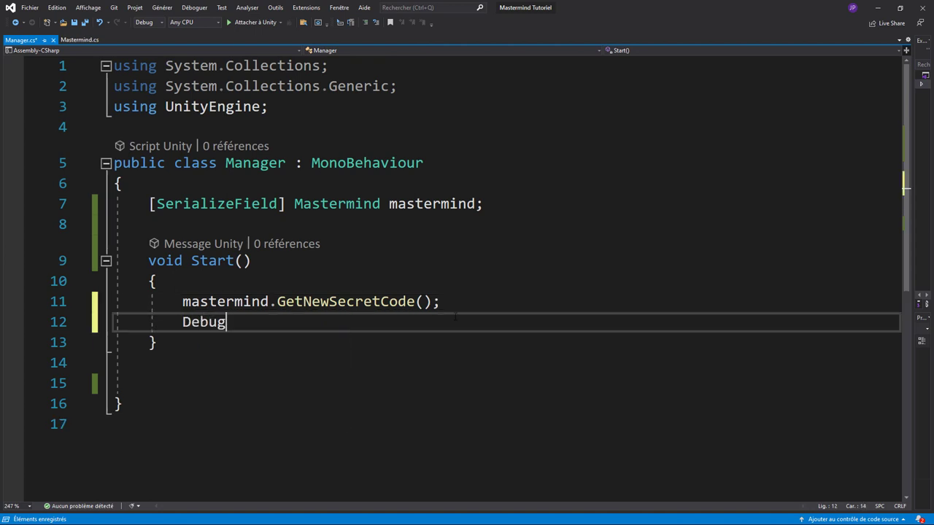
{"action": "type", "text": ".log("}
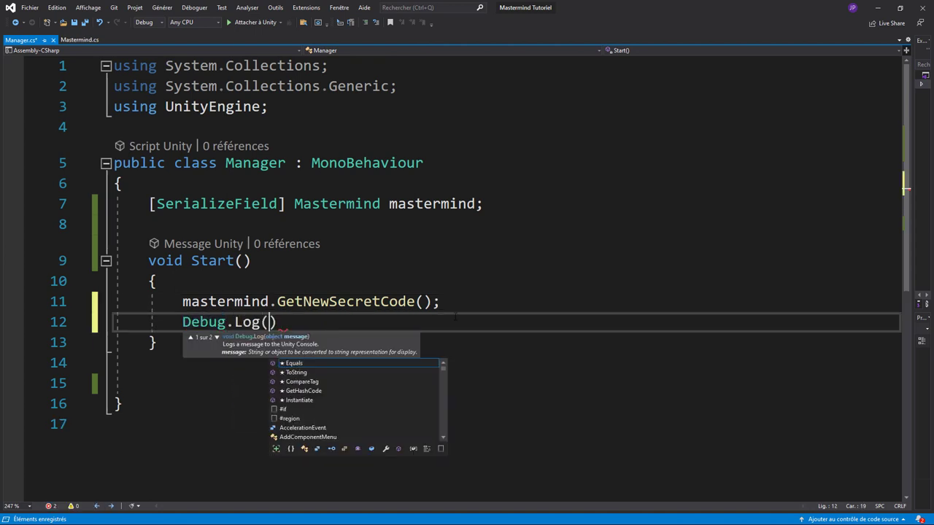
{"action": "type", "text": "\"le"}
{"action": "type", "text": "code "}
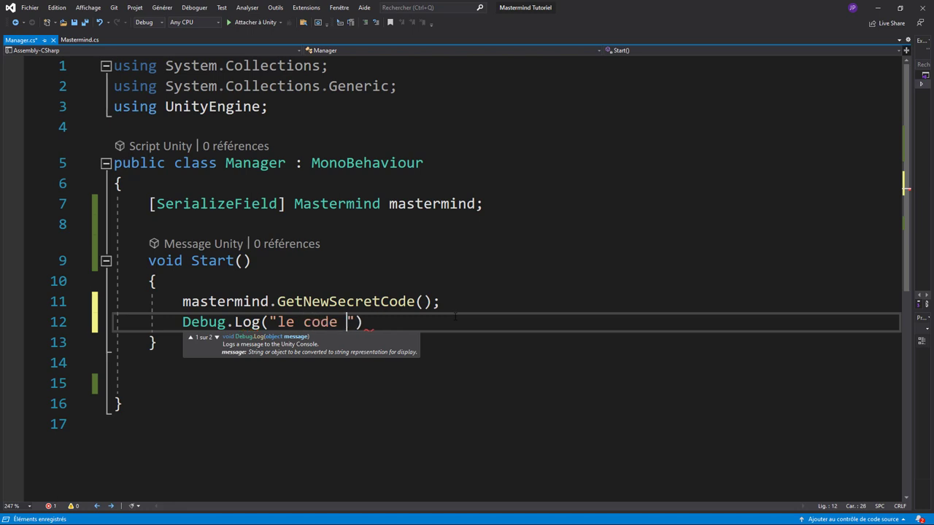
{"action": "type", "text": "secret est "}
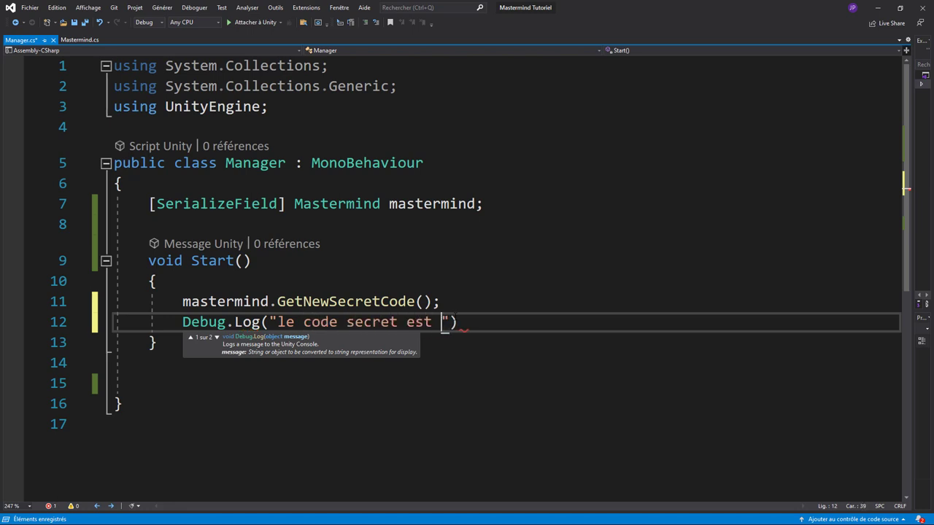
{"action": "type", "text": "\""}
{"action": "type", "text": ")"}
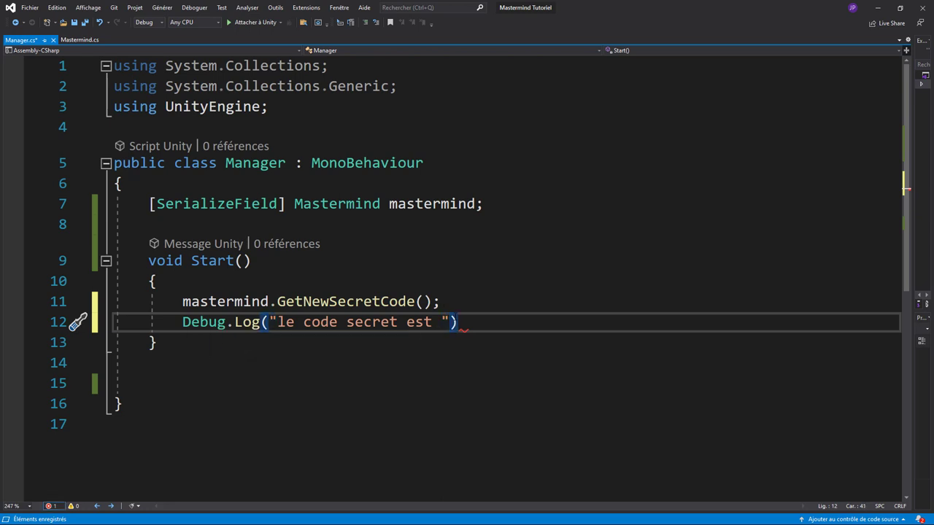
{"action": "type", "text": ";"}
{"action": "key", "text": "Return"}
{"action": "key", "text": "Return"}
Add a foreach loop over mastermind.secretCode.
{"action": "type", "text": "for"}
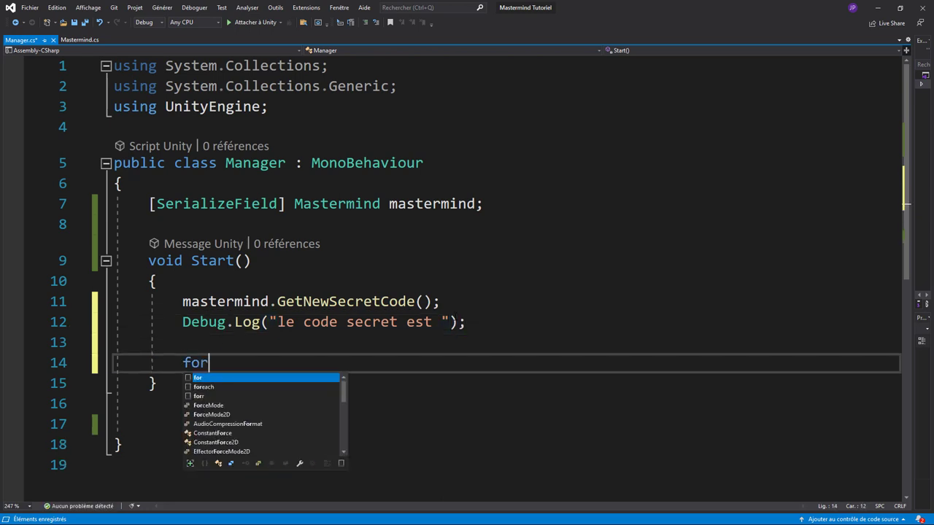
{"action": "key", "text": "Down"}
{"action": "key", "text": "Tab"}
{"action": "key", "text": "Tab"}
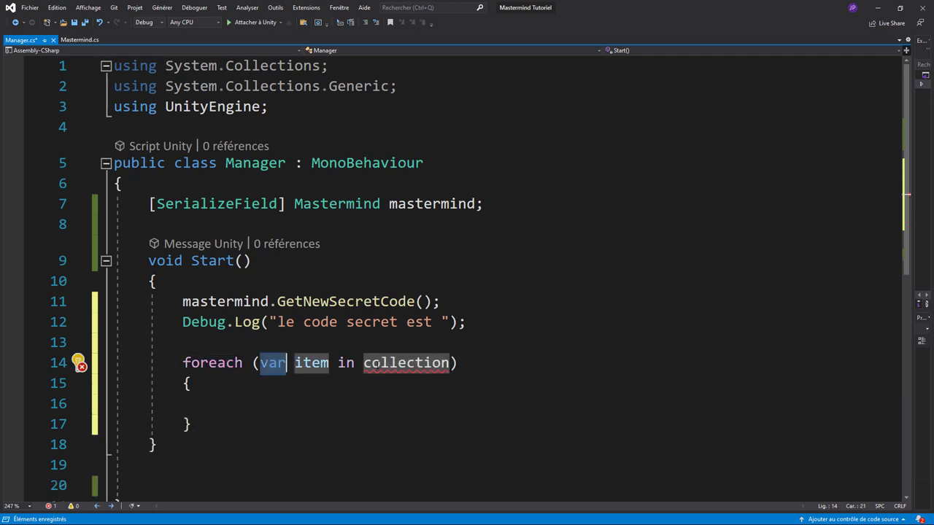
{"action": "key", "text": "Tab"}
{"action": "key", "text": "Tab"}
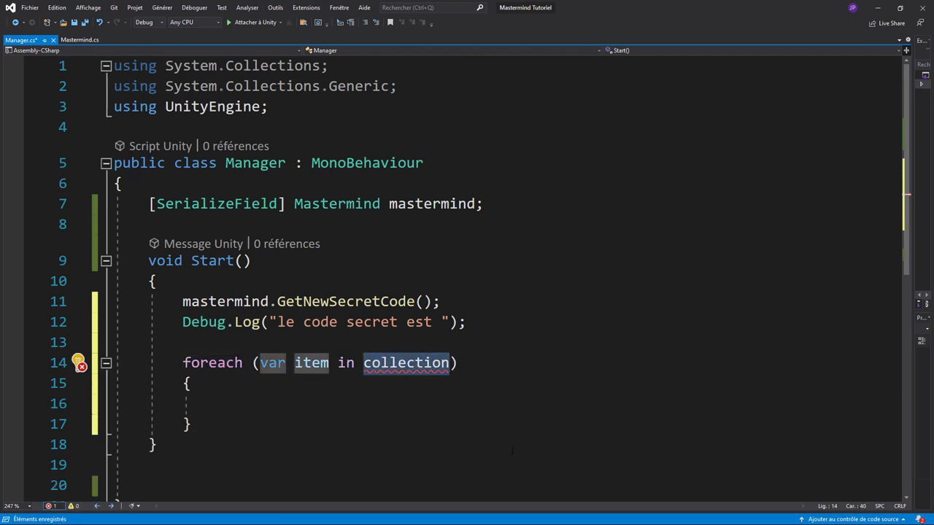
{"action": "type", "text": "ma"}
{"action": "key", "text": "Tab"}
{"action": "type", "text": "."}
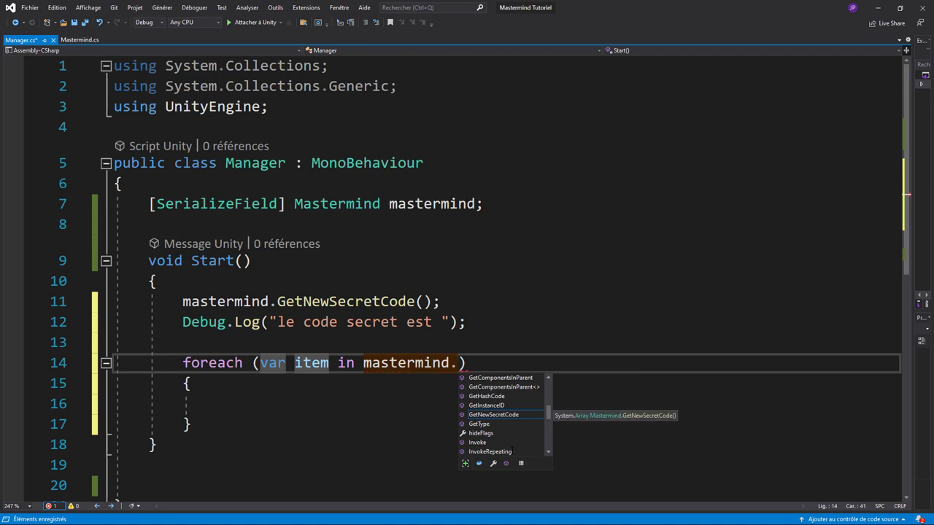
{"action": "type", "text": "se"}
{"action": "key", "text": "Tab"}
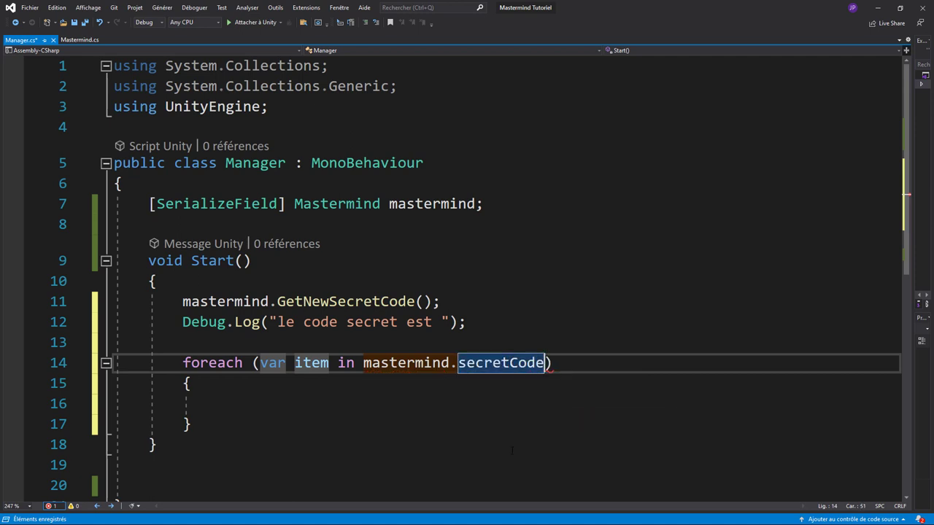
{"action": "key", "text": "Return"}
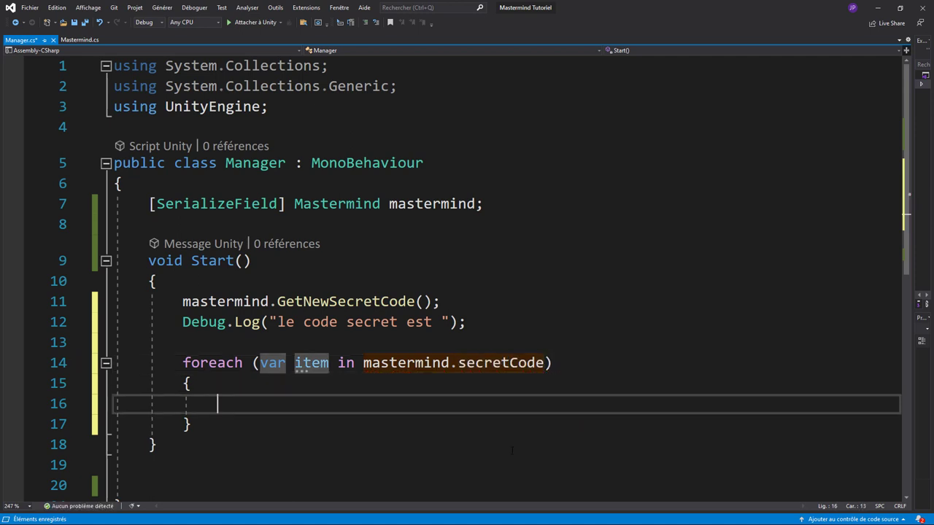
Log each item with Debug.Log(item); inside the loop, then return to Unity.
{"action": "type", "text": "deb"}
{"action": "key", "text": "Tab"}
{"action": "type", "text": ".log"}
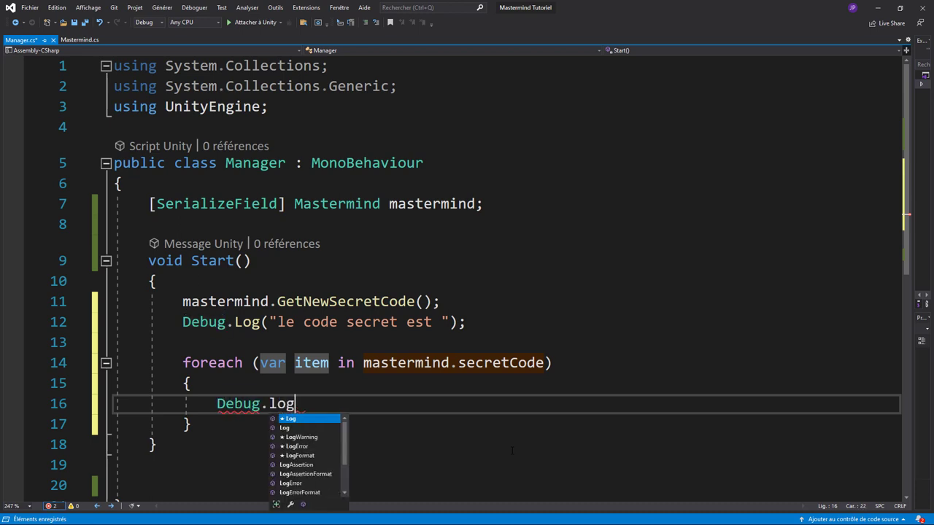
{"action": "type", "text": "(\""}
{"action": "key", "text": "BackSpace"}
{"action": "type", "text": "item"}
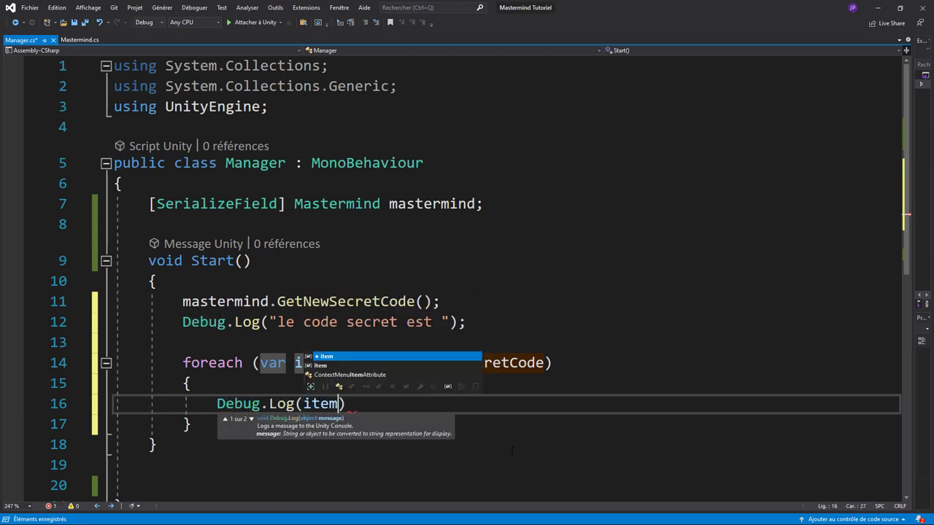
{"action": "type", "text": ");"}
{"action": "key", "text": "alt+Tab"}
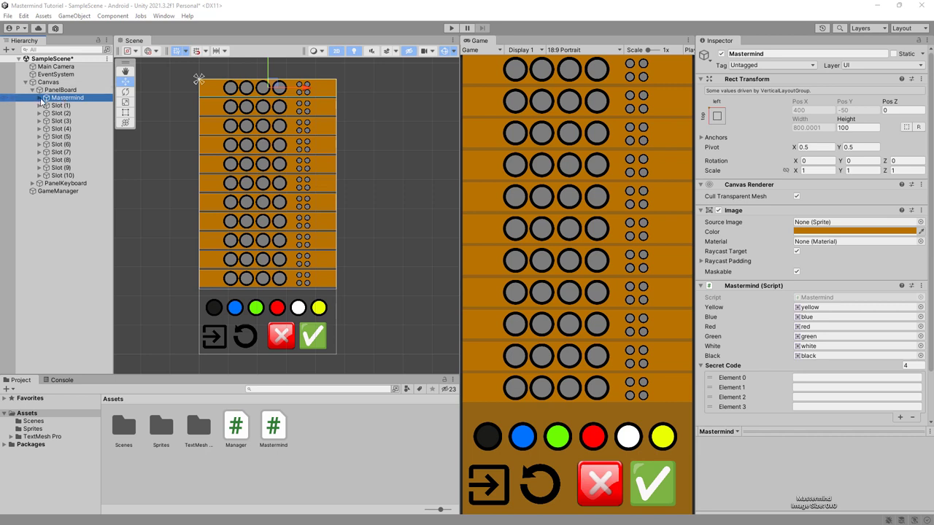
Assign the Mastermind object to GameManager's Manager Mastermind field and enter Play mode.
{"action": "left_click", "coordinate": [63, 193]}
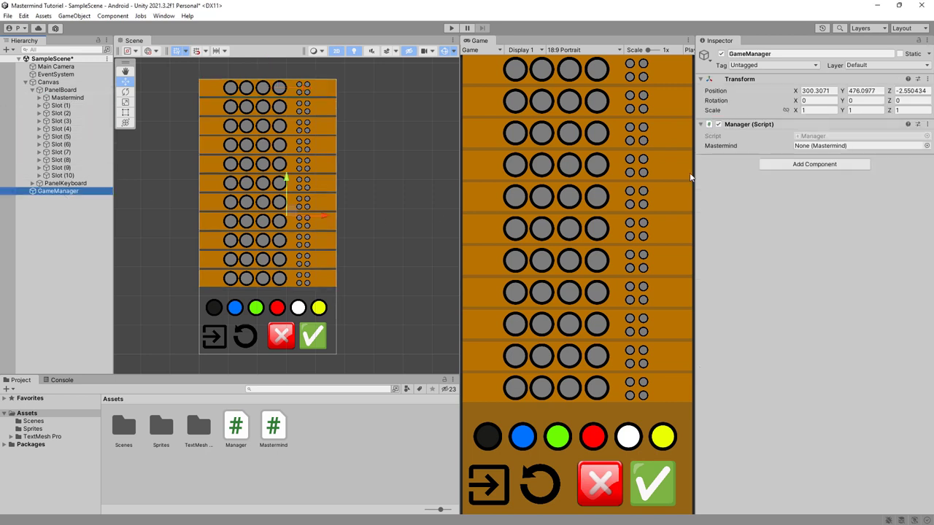
{"action": "left_click_drag", "start_coordinate": [67, 97], "coordinate": [831, 146]}
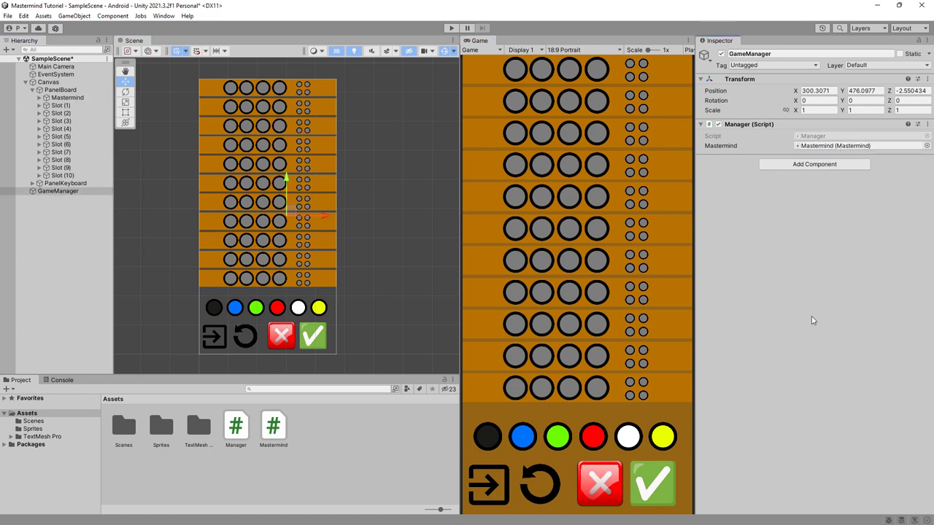
{"action": "left_click", "coordinate": [450, 29]}
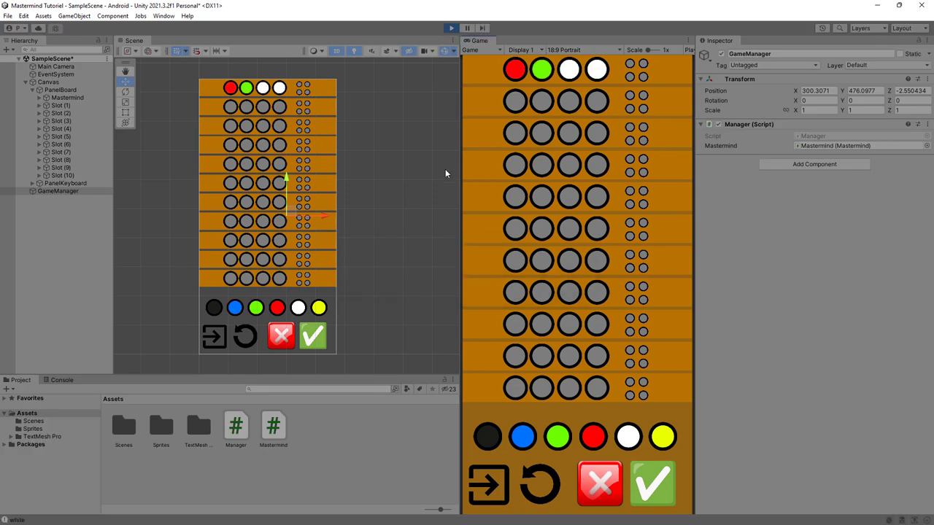
Check the Console's logged colours red, green, white, white against the first row.
{"action": "left_click", "coordinate": [60, 380]}
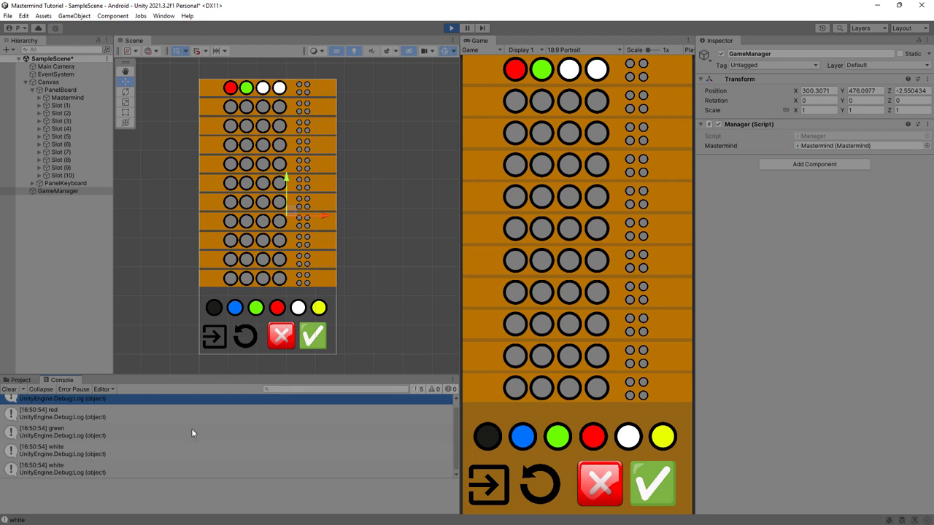
{"action": "scroll", "coordinate": [192, 434], "scroll_direction": "up", "scroll_amount": 1}
{"action": "left_click", "coordinate": [62, 427]}
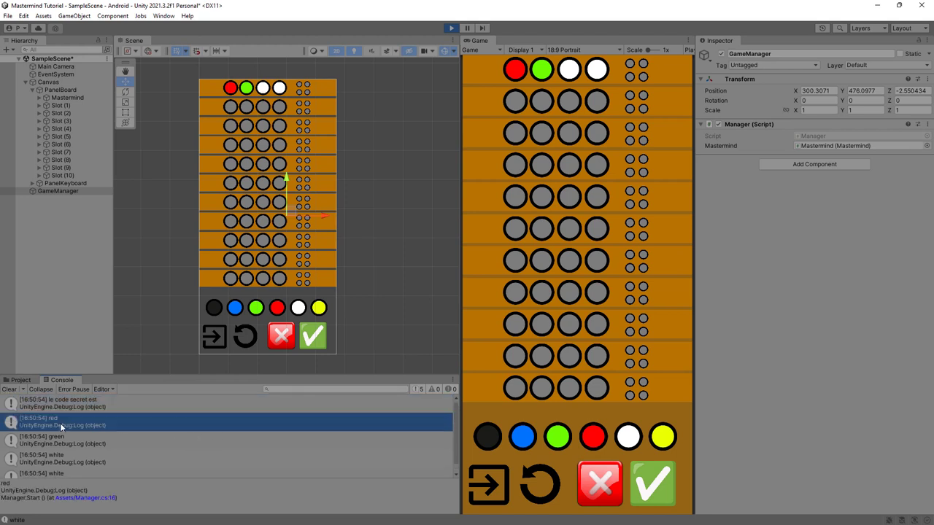
{"action": "left_click", "coordinate": [65, 439]}
{"action": "left_click", "coordinate": [65, 458]}
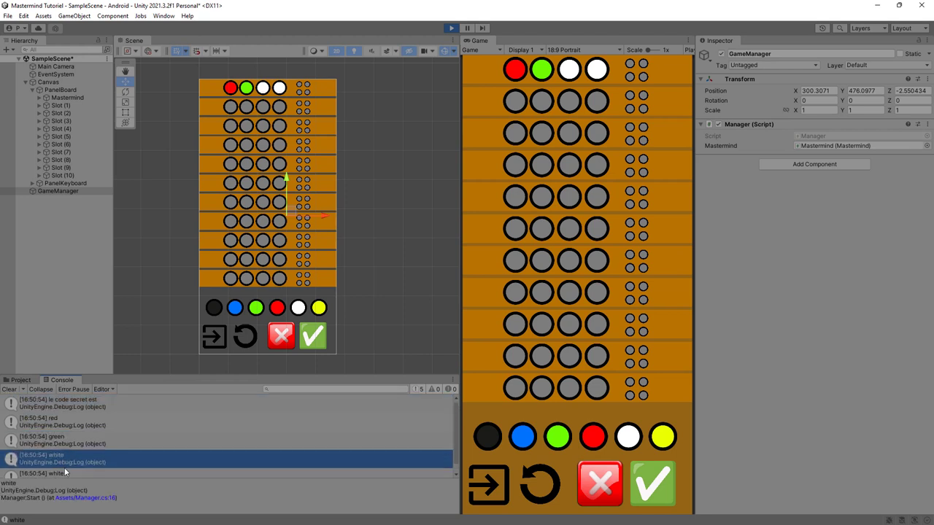
{"action": "left_click", "coordinate": [82, 475]}
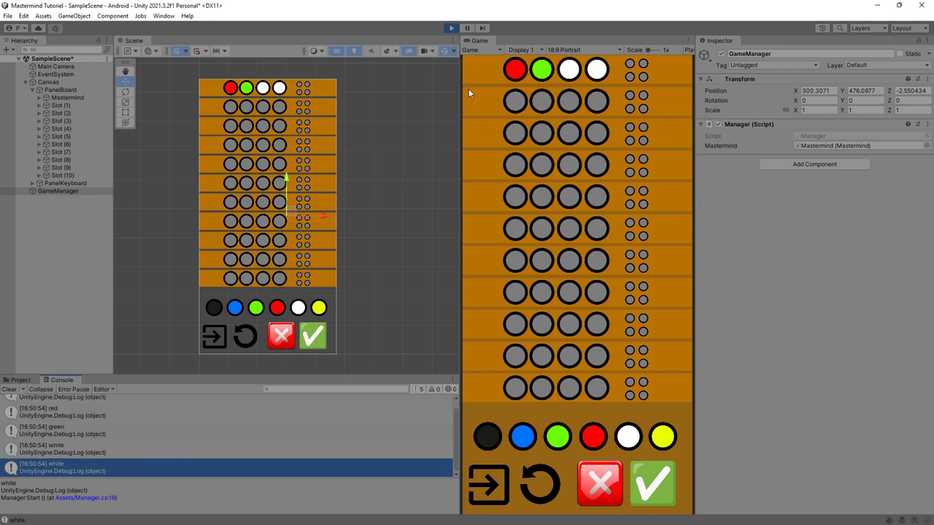
Stop and restart Play mode three times to generate new random secret codes.
{"action": "left_click", "coordinate": [450, 29]}
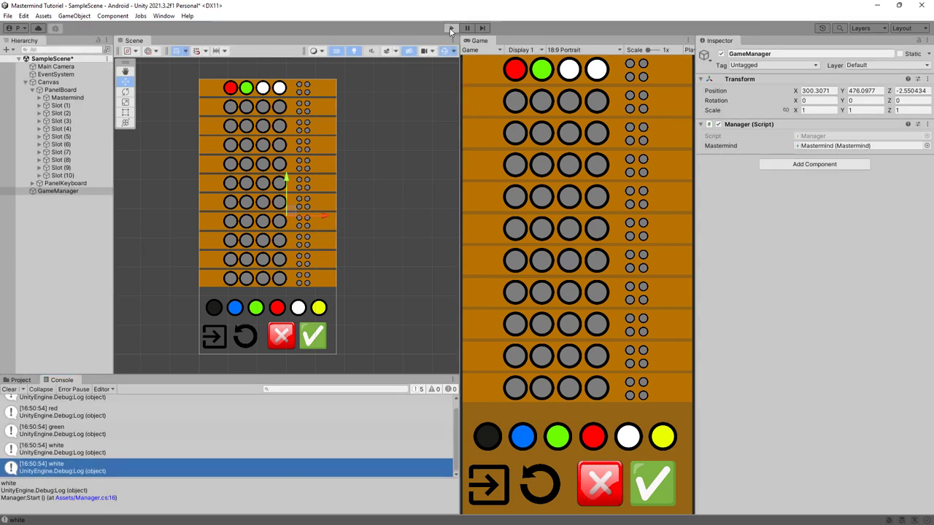
{"action": "left_click", "coordinate": [451, 29]}
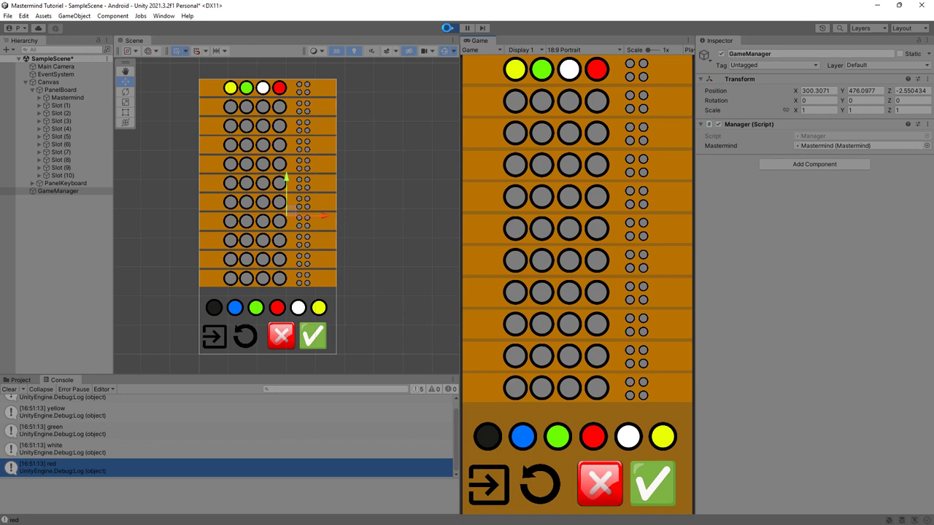
{"action": "left_click", "coordinate": [449, 29]}
{"action": "left_click", "coordinate": [449, 29]}
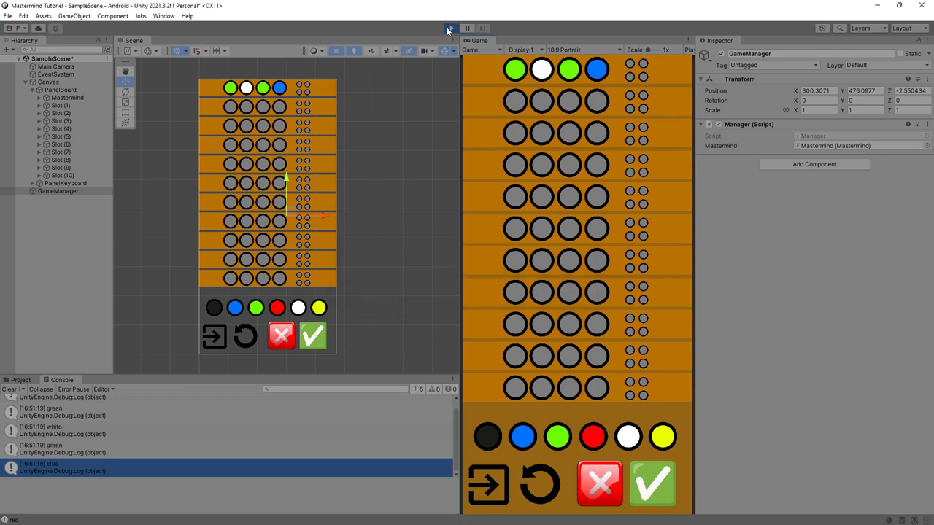
{"action": "left_click", "coordinate": [449, 29]}
{"action": "left_click", "coordinate": [448, 29]}
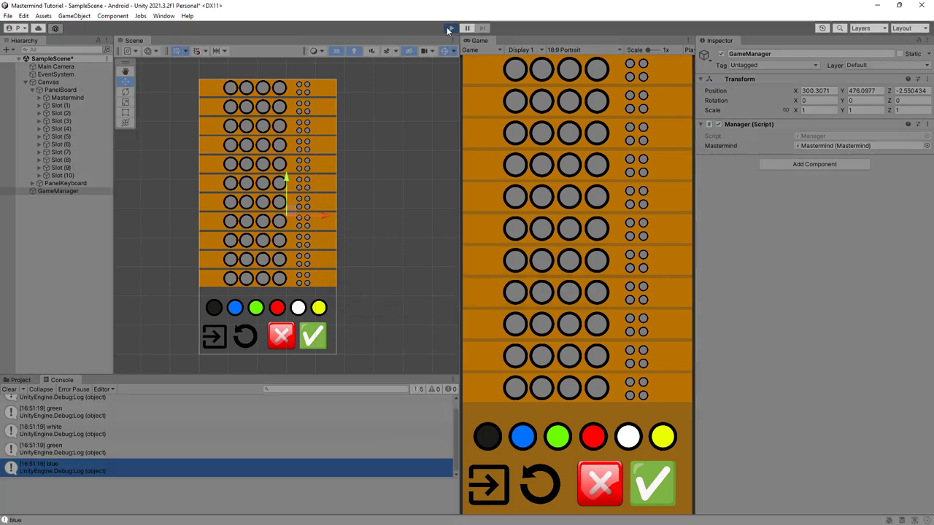